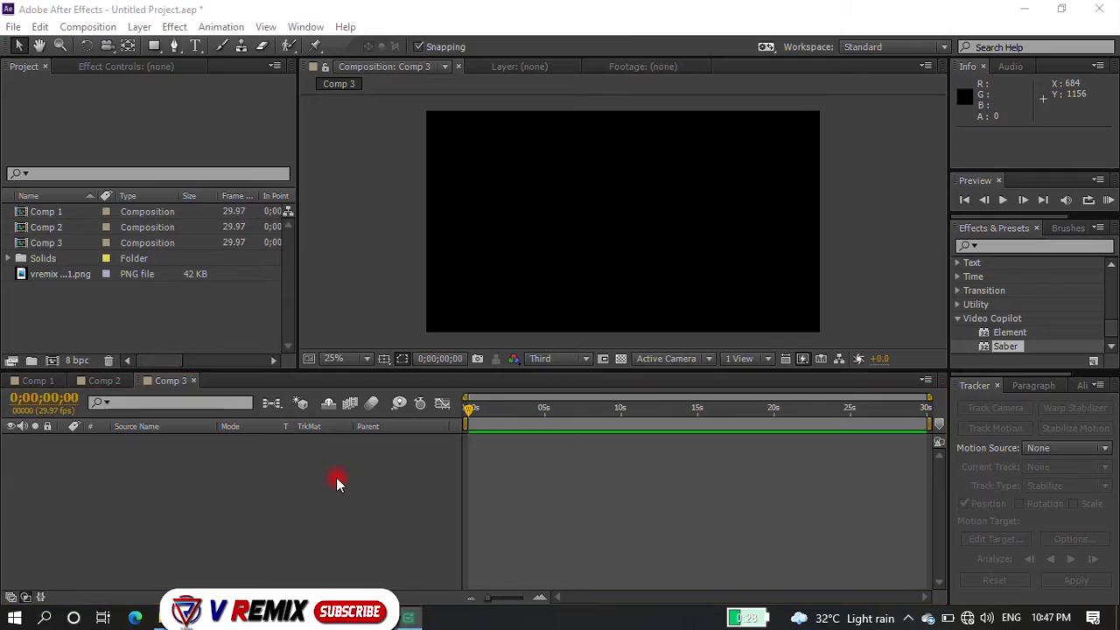
- Create a new 1920x1080 composition, Comp 4
right_click(206, 321)
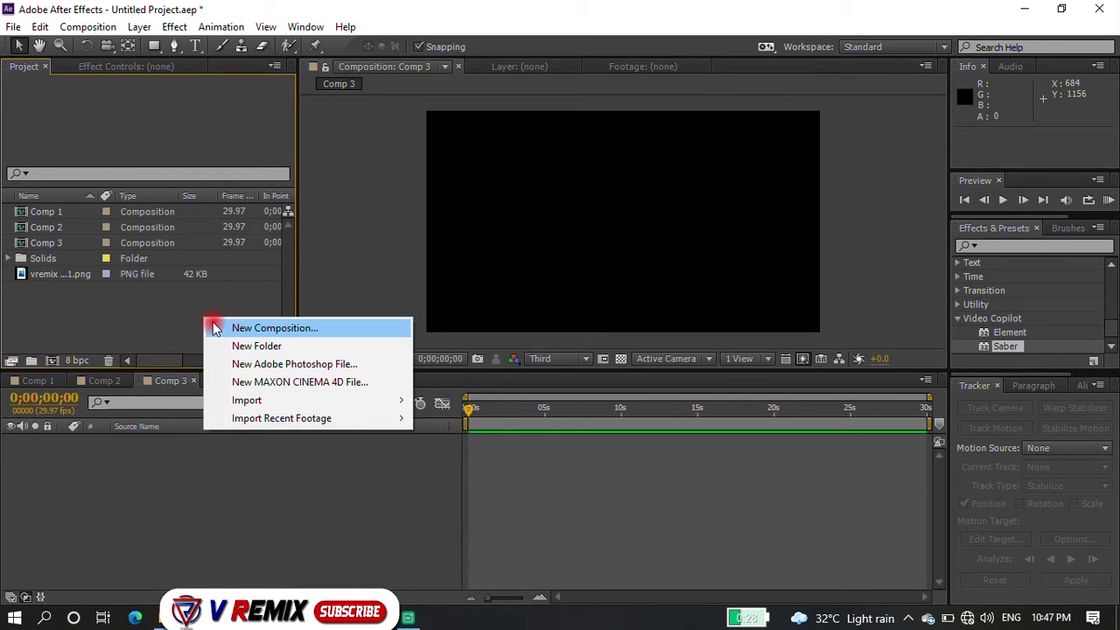
left_click(229, 328)
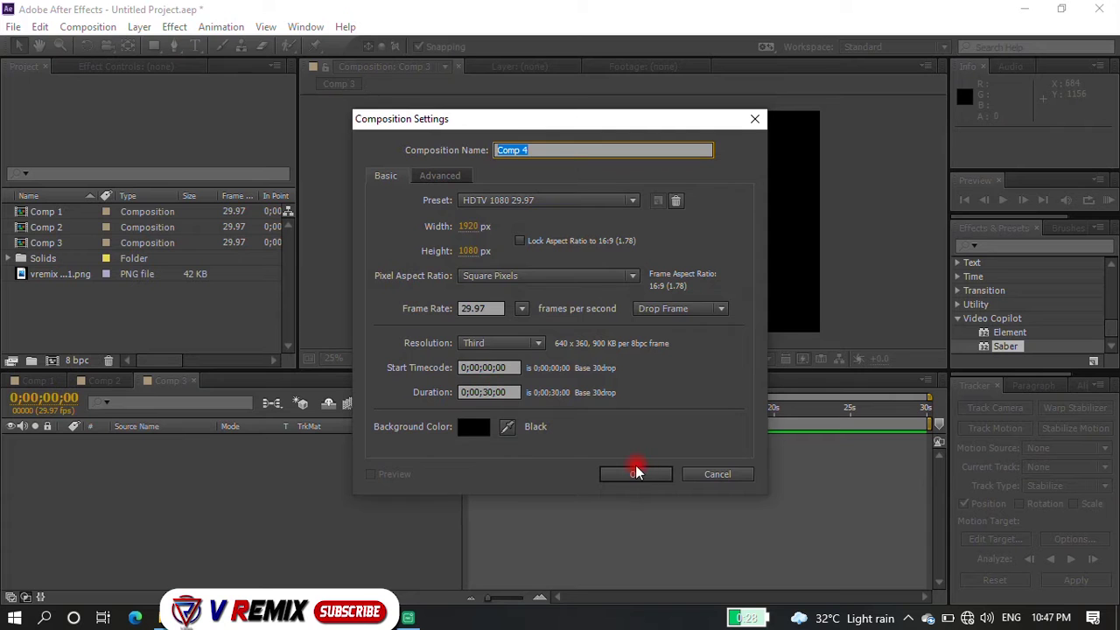
left_click(636, 473)
- Import vremix logo w-01.png and place it in Comp 3, slightly right of centre
left_click(166, 382)
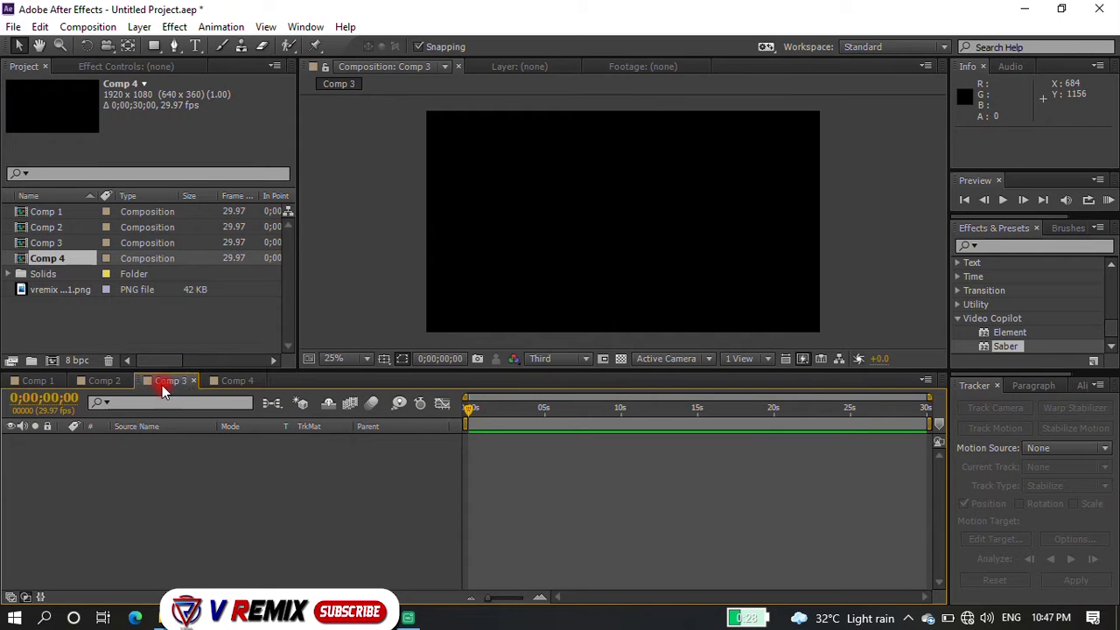
double_click(164, 335)
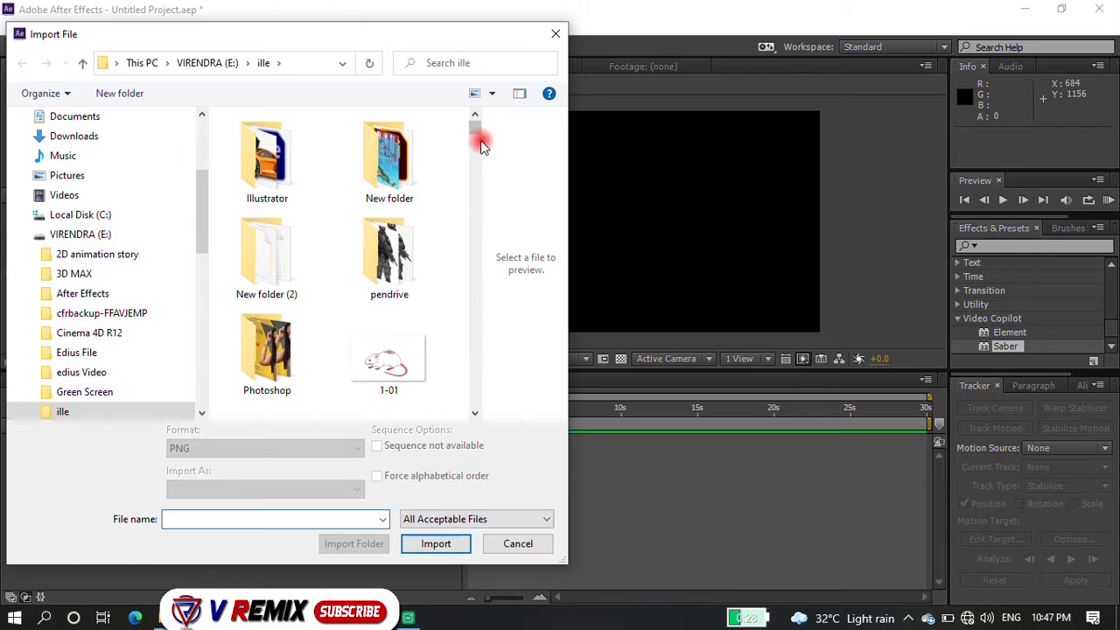
mouse_move(476, 135)
left_mouse_down()
mouse_move(477, 398)
mouse_move(475, 385)
left_mouse_up()
left_click(388, 332)
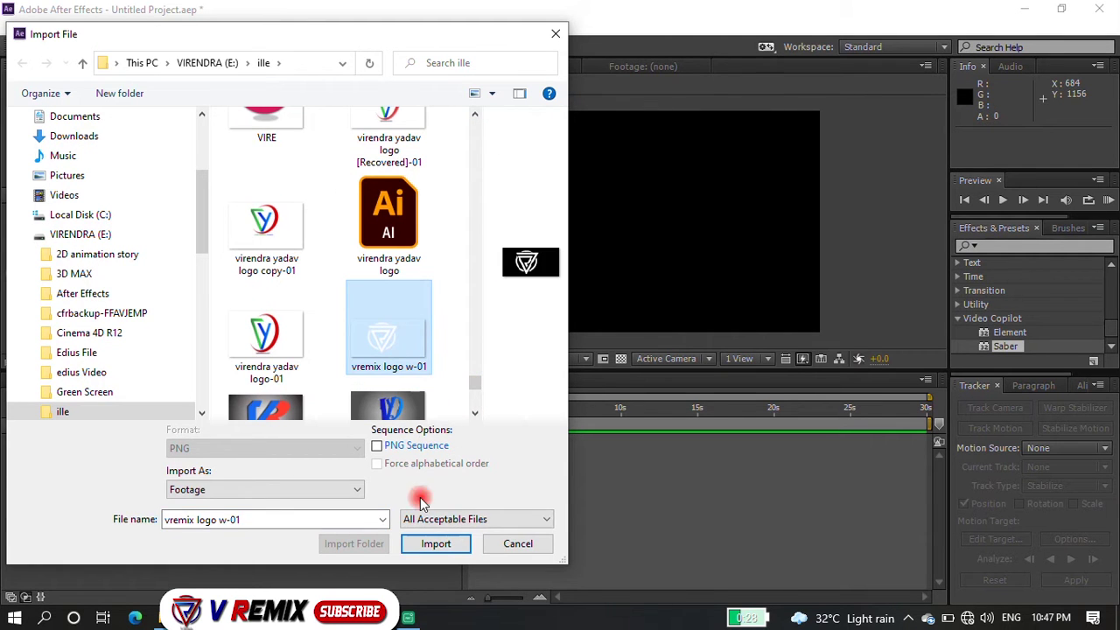
left_click(441, 545)
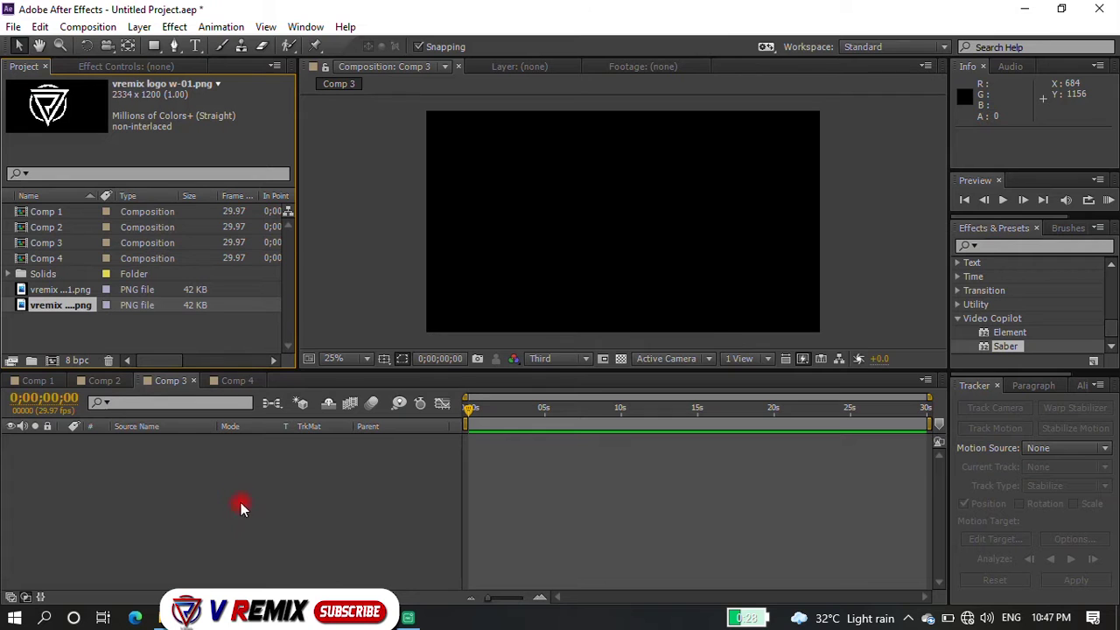
left_click_drag(59, 306, 111, 464)
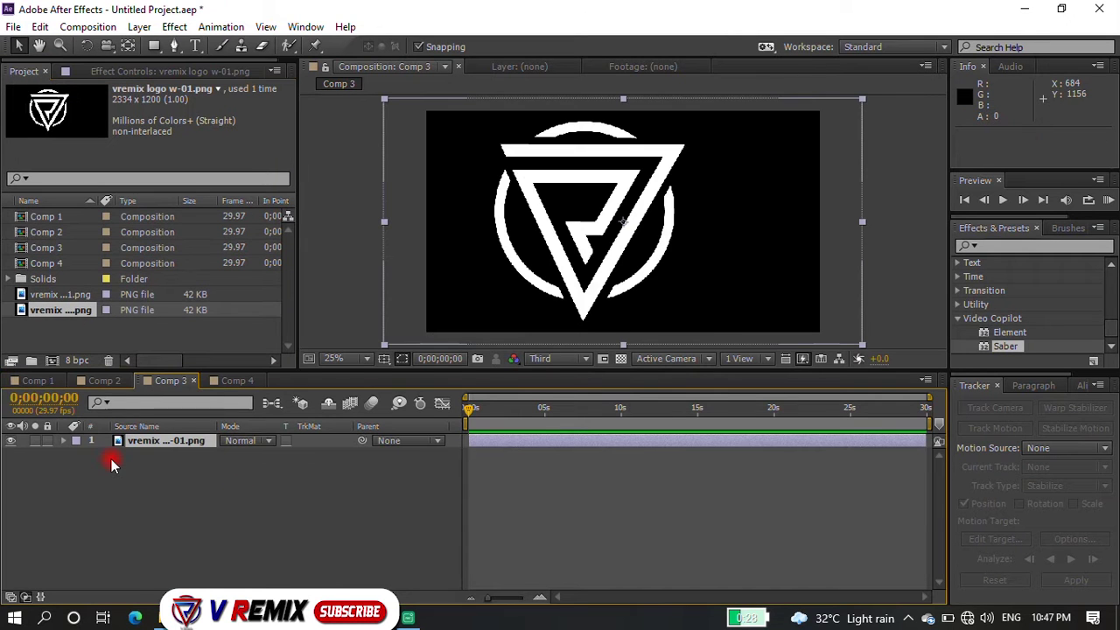
mouse_move(559, 268)
left_mouse_down()
mouse_move(592, 275)
mouse_move(582, 262)
left_mouse_up()
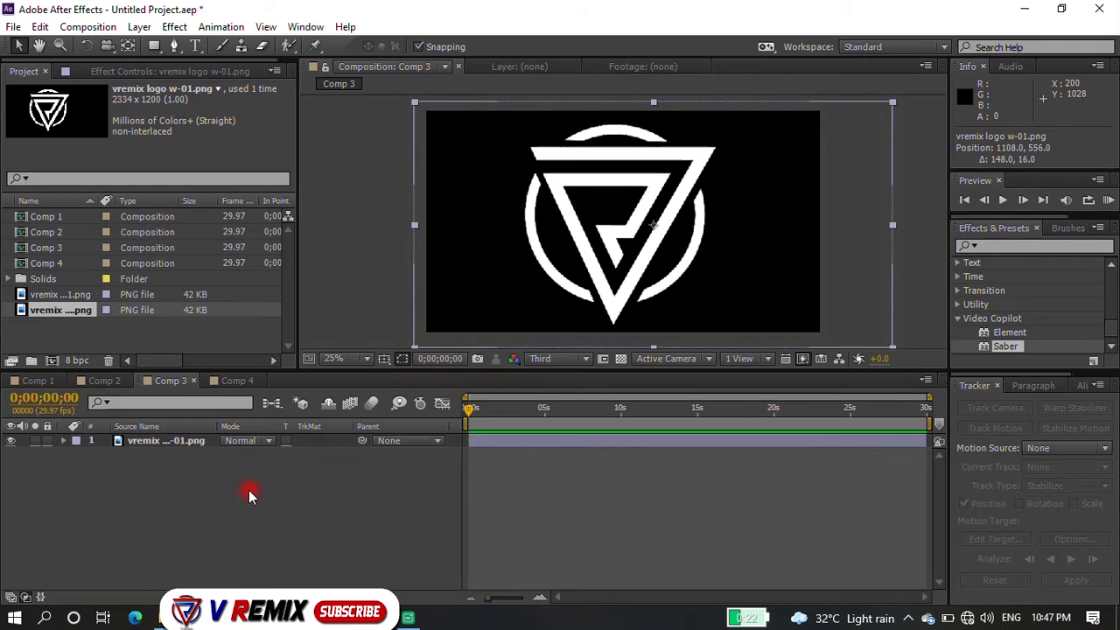
- Auto-trace the logo layer in Comp 3 and delete the original PNG layer
left_click(137, 27)
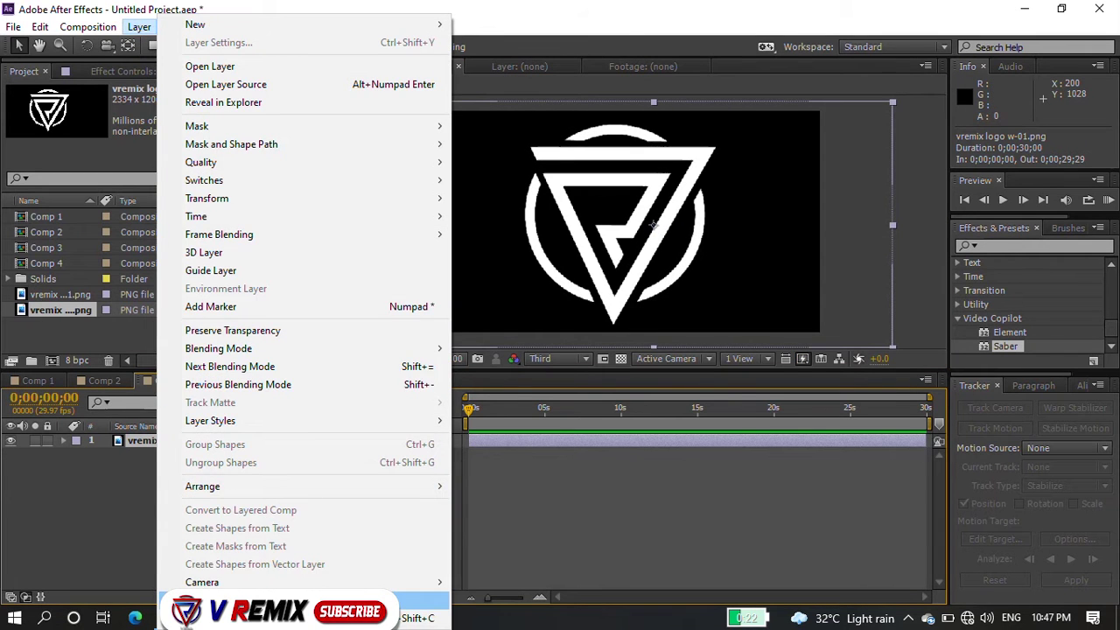
left_click(175, 609)
left_click(614, 435)
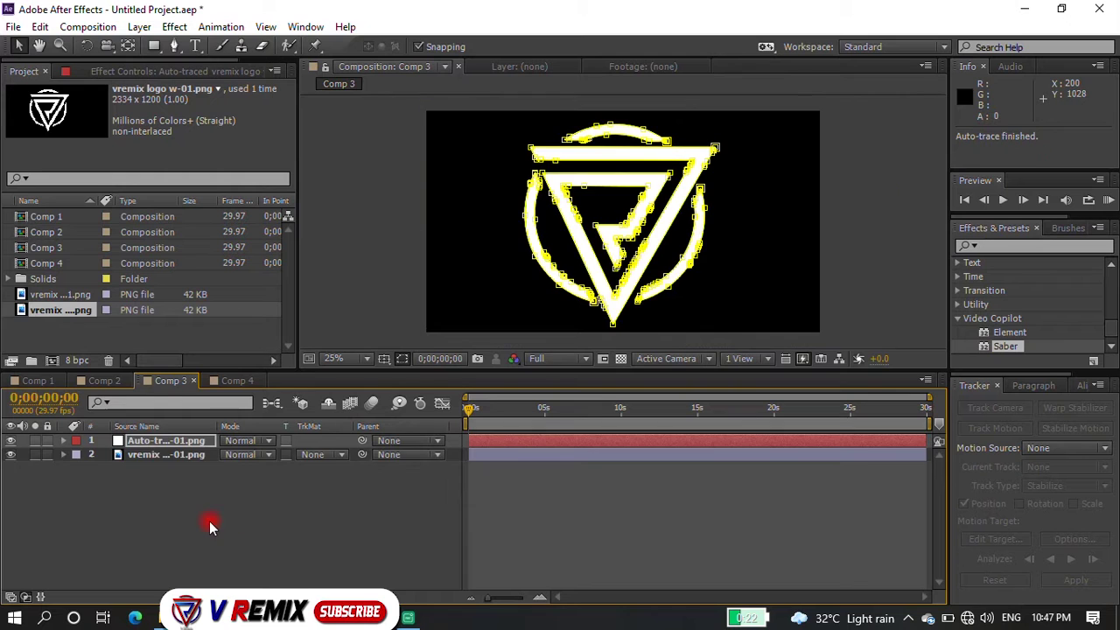
left_click(159, 454)
key("Delete")
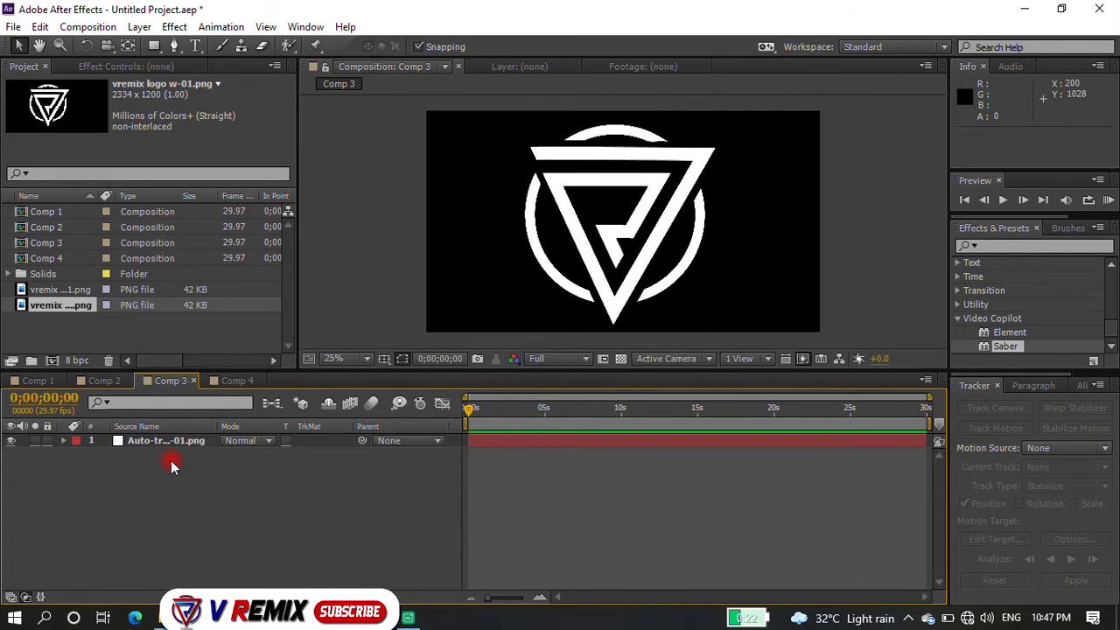
- Expand the traced layer's masks, select Masks 1–4, and switch to Comp 4
left_click(64, 441)
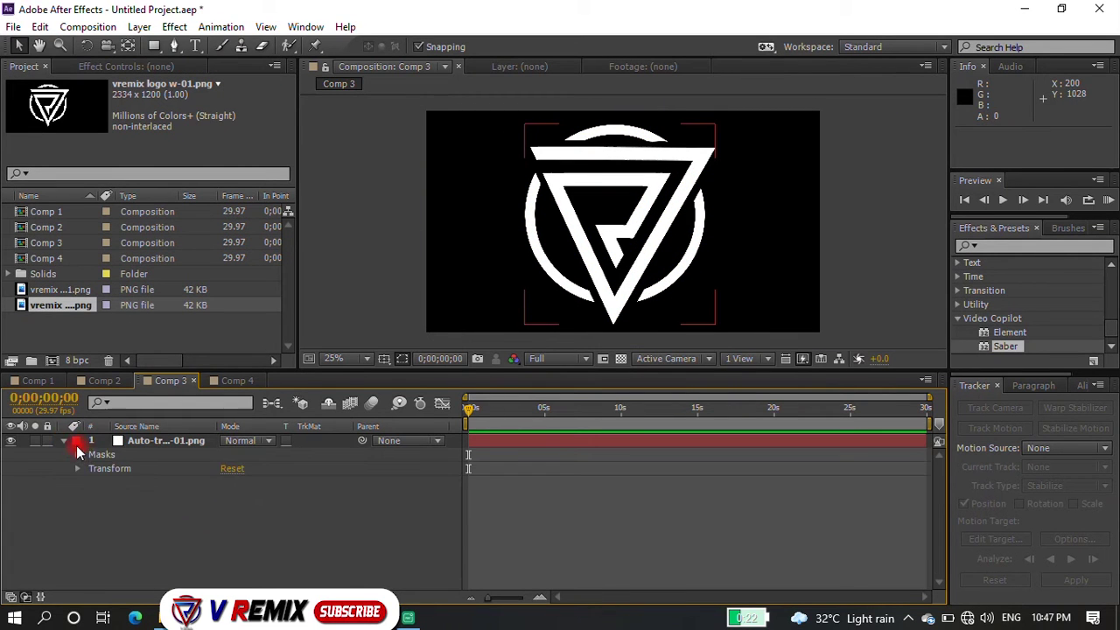
left_click(77, 455)
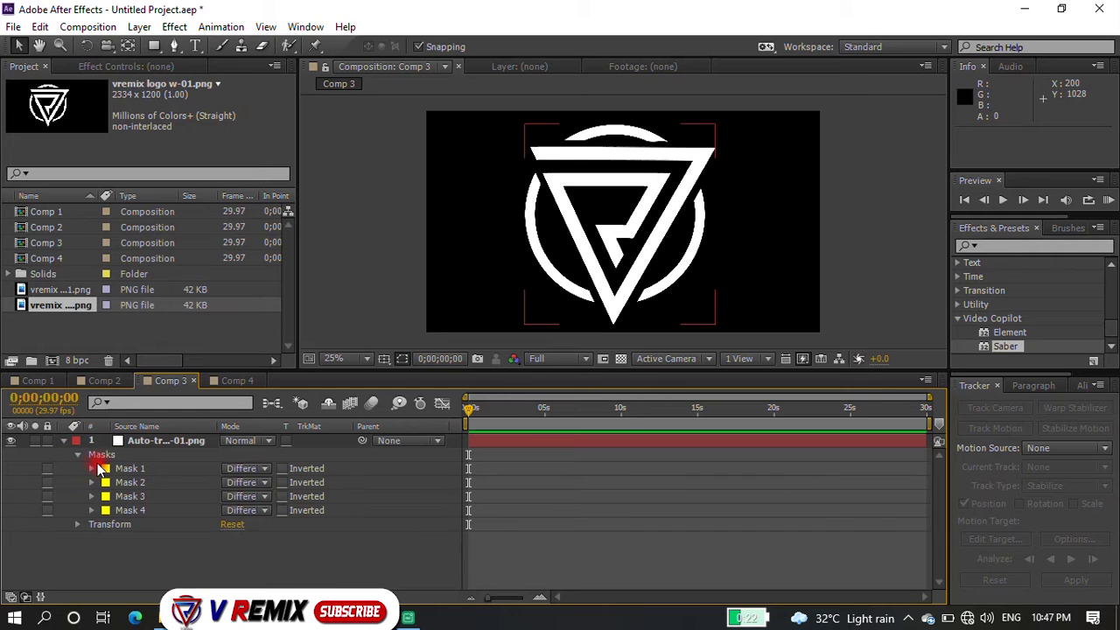
left_click(106, 469)
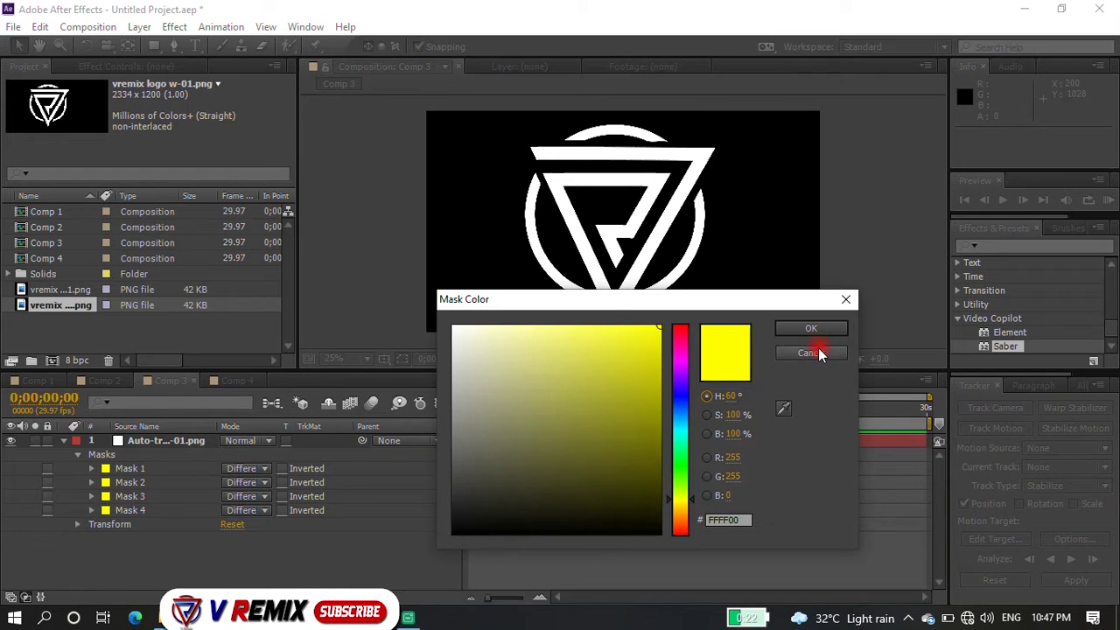
left_click(811, 353)
left_click(130, 468)
left_click(134, 510, "shift")
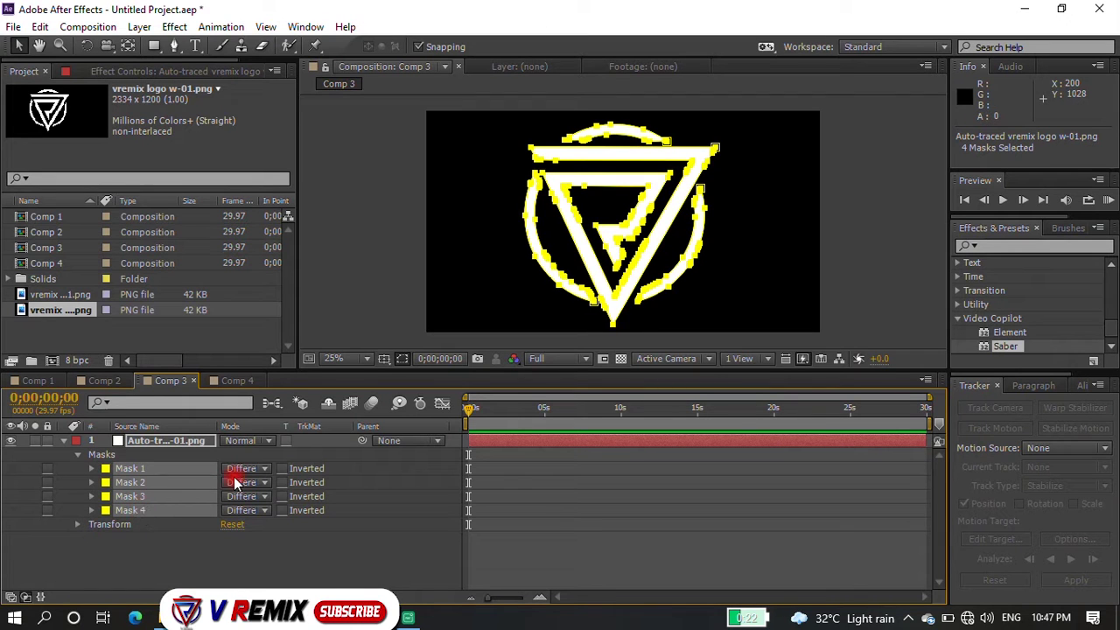
left_click(243, 384)
right_click(288, 475)
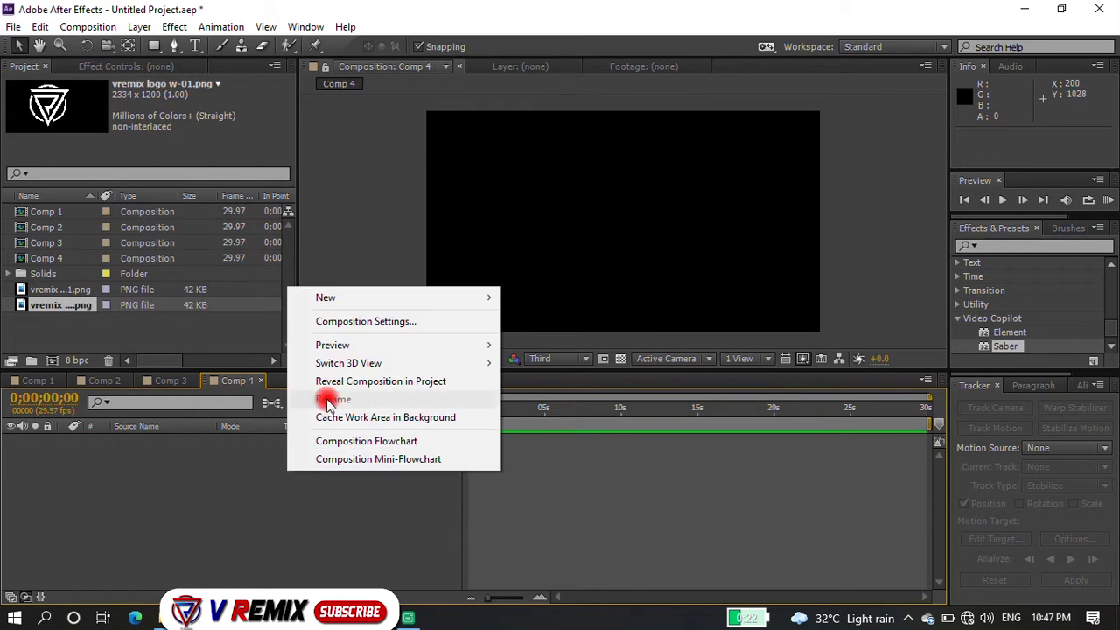
- Add a new dark gray solid layer to Comp 4
mouse_move(380, 299)
left_click(538, 339)
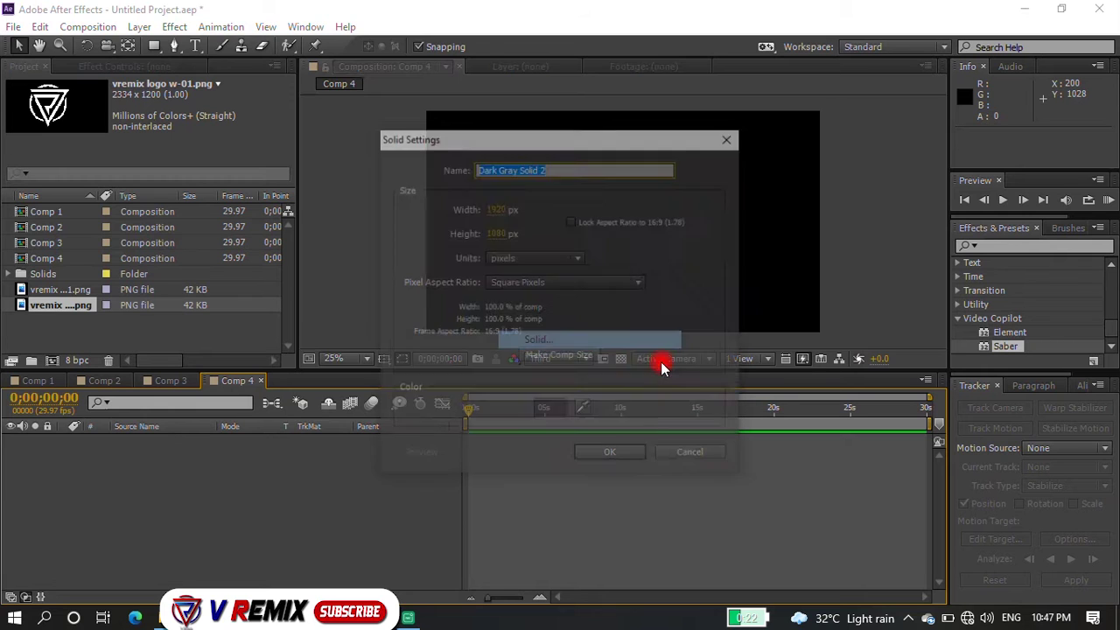
left_click(607, 455)
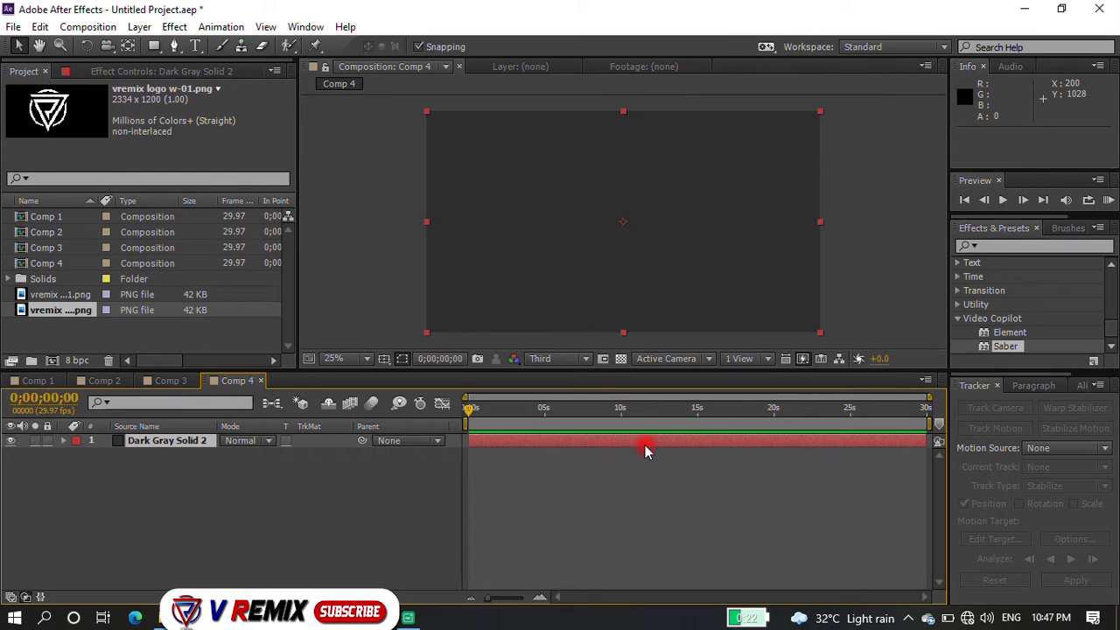
- Apply the Video Copilot Saber effect to the solid and paste the logo mask paths onto it
left_click_drag(1008, 348, 510, 268)
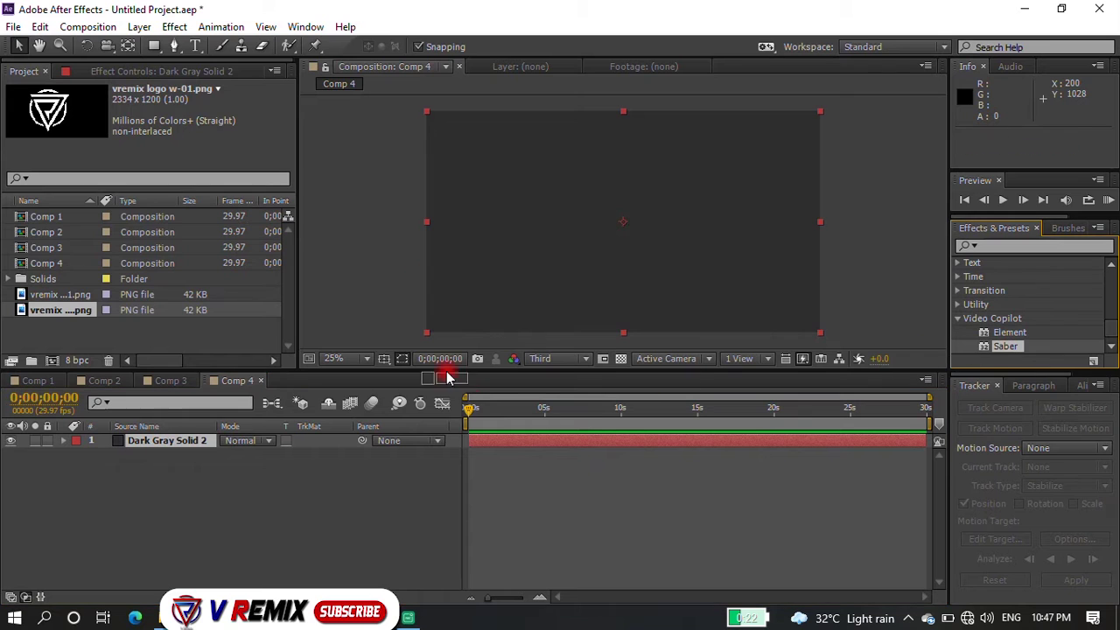
left_click(156, 445)
key("ctrl+v")
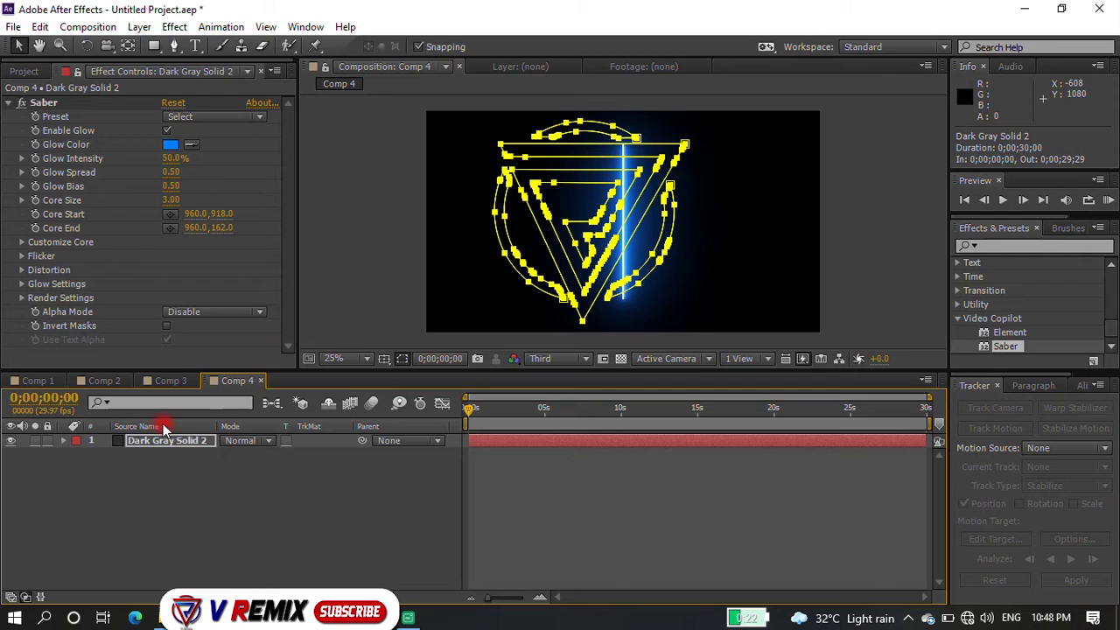
- Scale Dark Gray Solid 2 to 89% and nudge its Position
key("s")
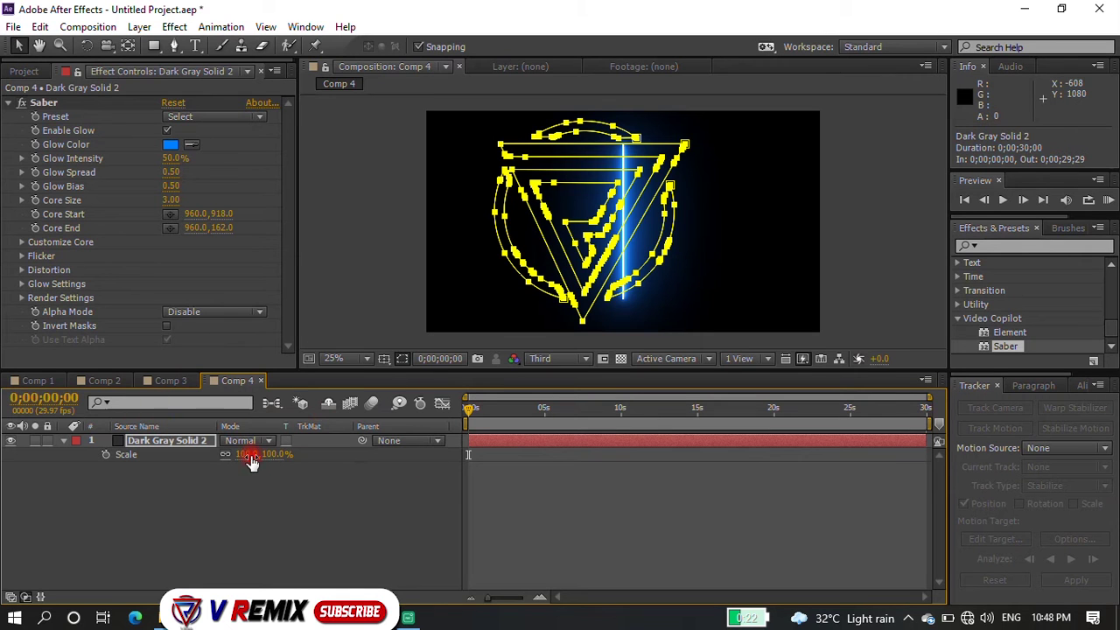
left_click_drag(244, 454, 249, 456)
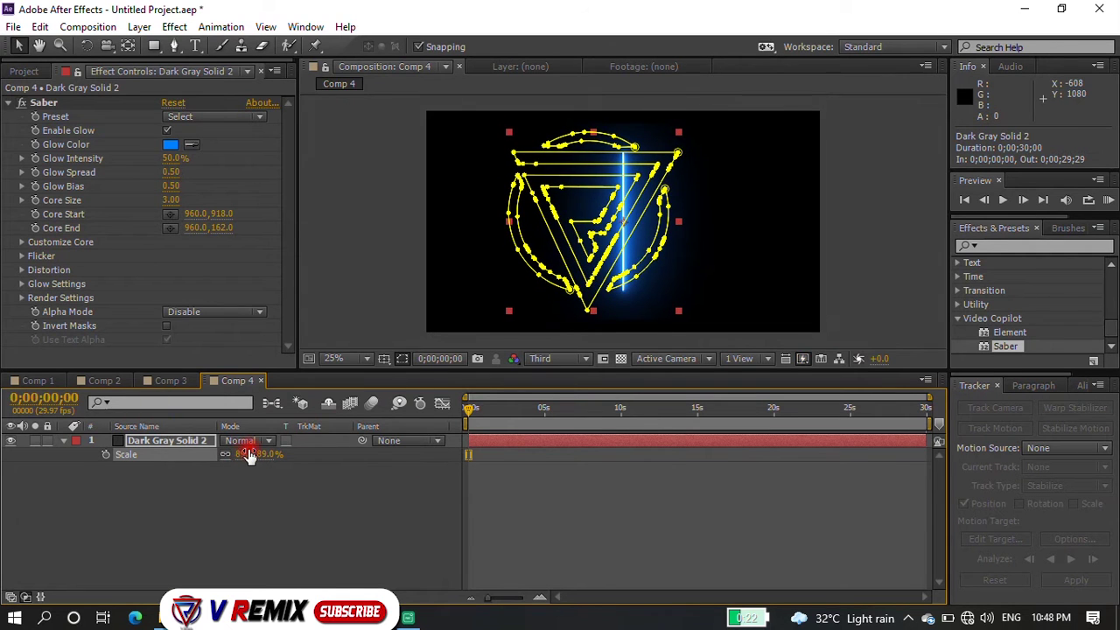
key("p")
mouse_move(256, 456)
left_mouse_down()
mouse_move(243, 456)
mouse_move(373, 474)
left_mouse_up()
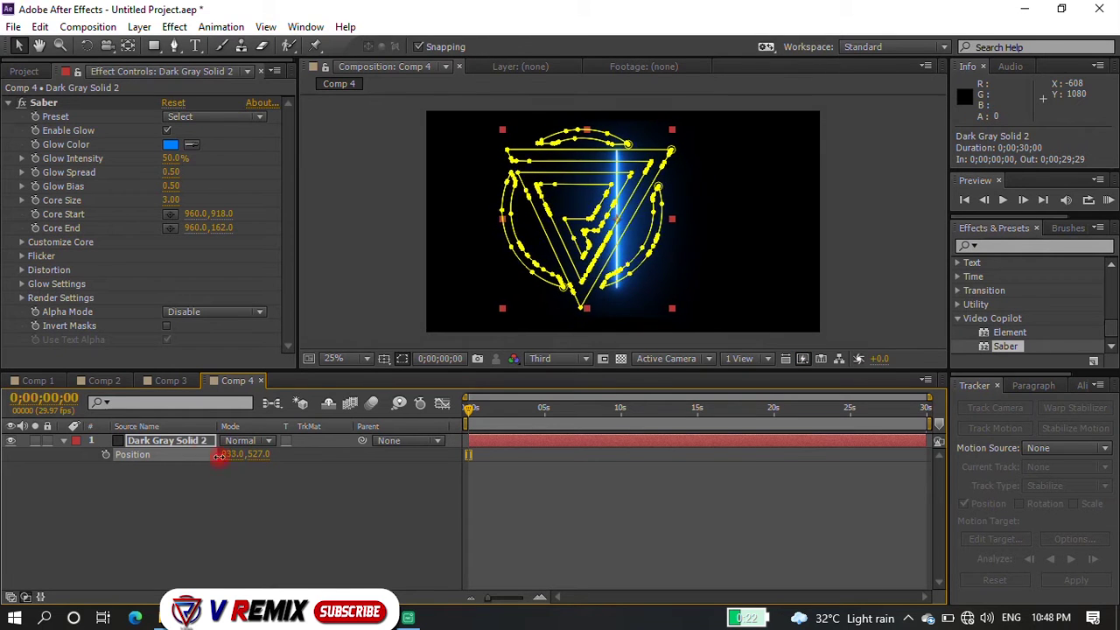
left_click_drag(373, 475, 374, 474)
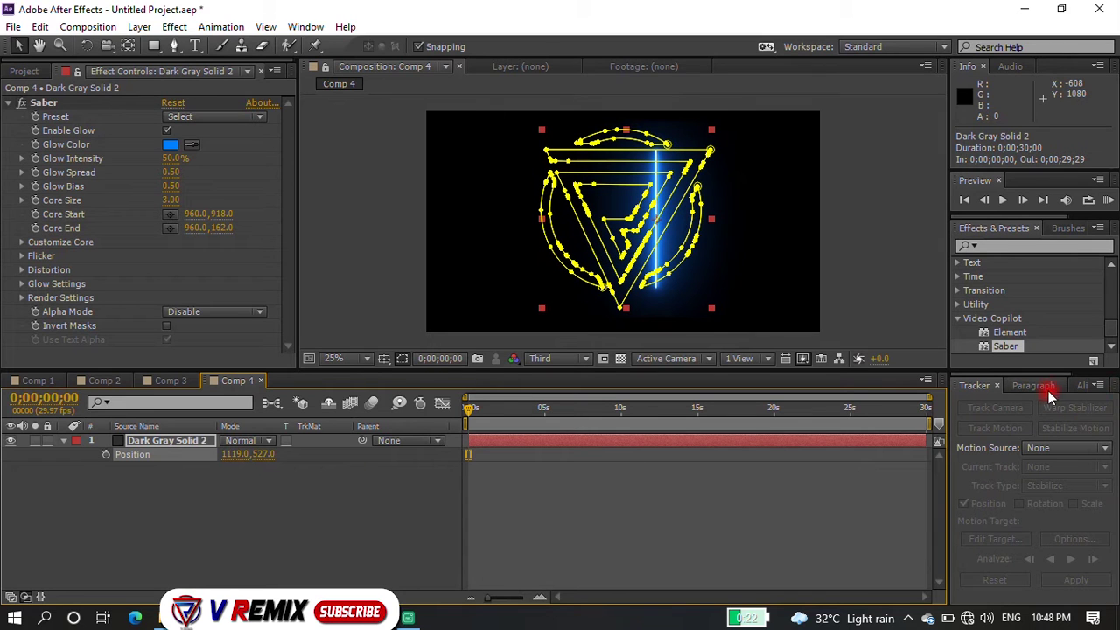
- Centre the solid vertically and horizontally with the Align panel, ending at Position 1104.2, 541.2
left_click(1082, 384)
left_click(1078, 424)
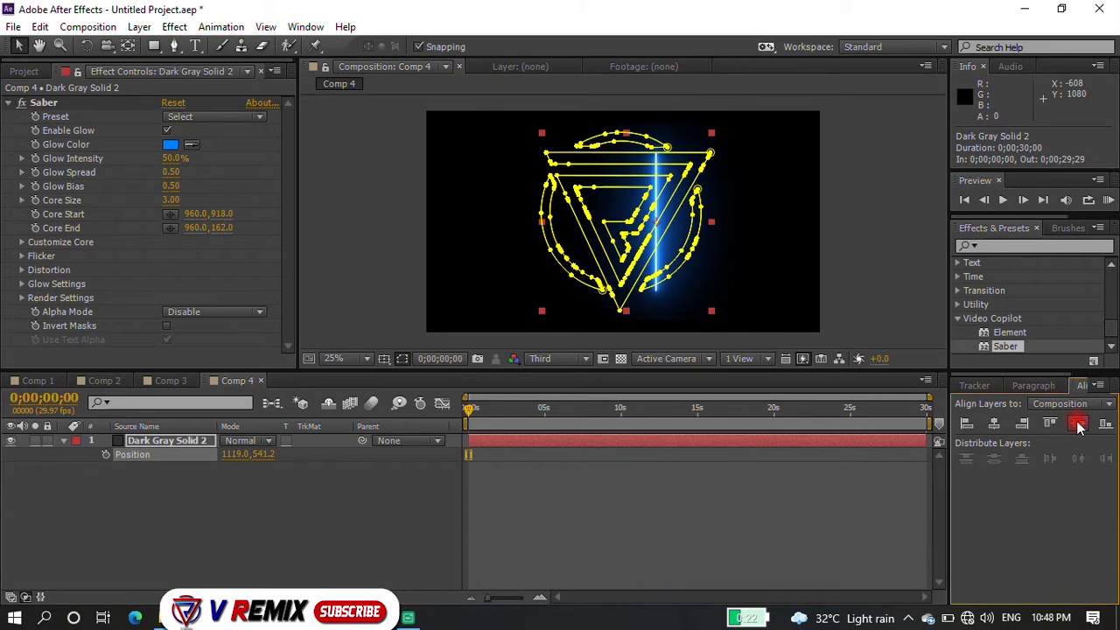
left_click(1002, 426)
left_click(225, 519)
left_click(171, 442)
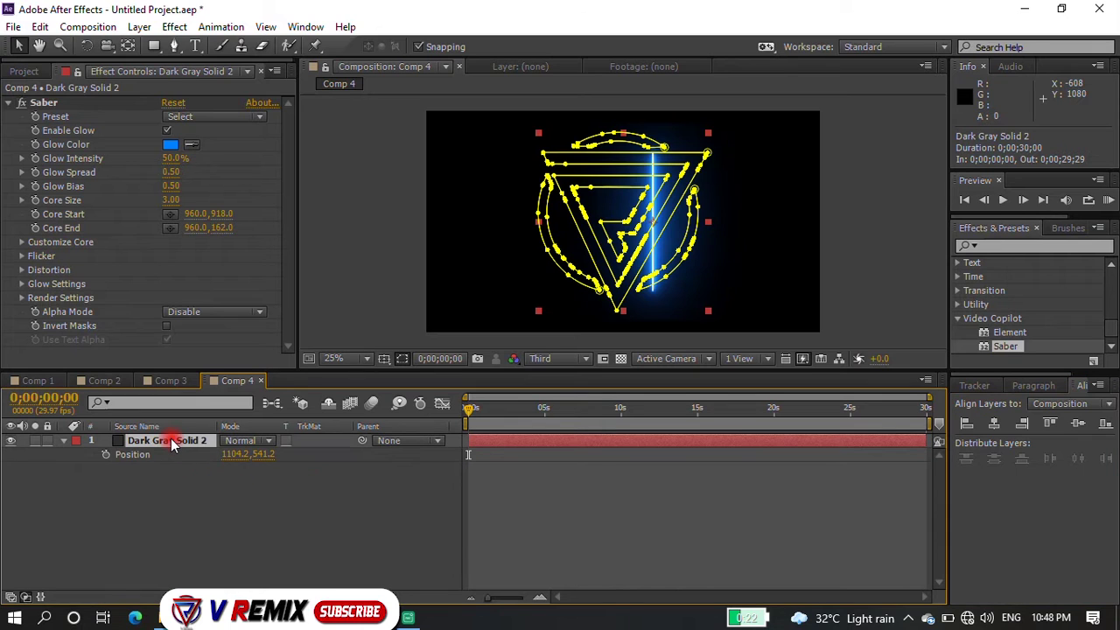
key("p")
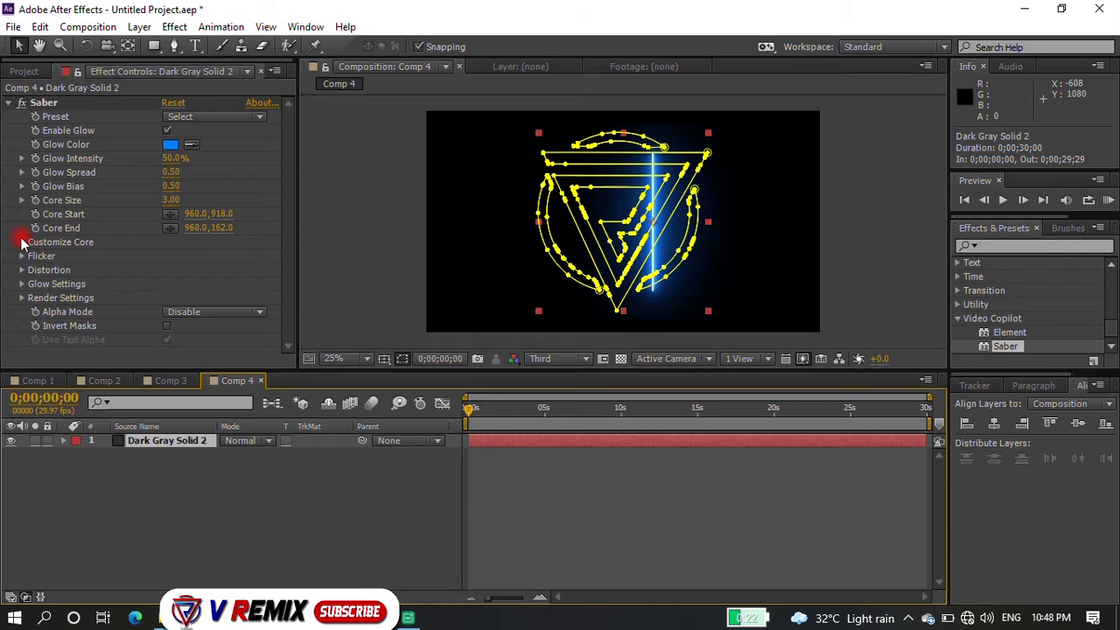
- Set Saber's Core Type to Layer Masks and thin the Core Size to 1.50
left_click(21, 243)
scroll(204, 250, "down", 3)
left_click(226, 195)
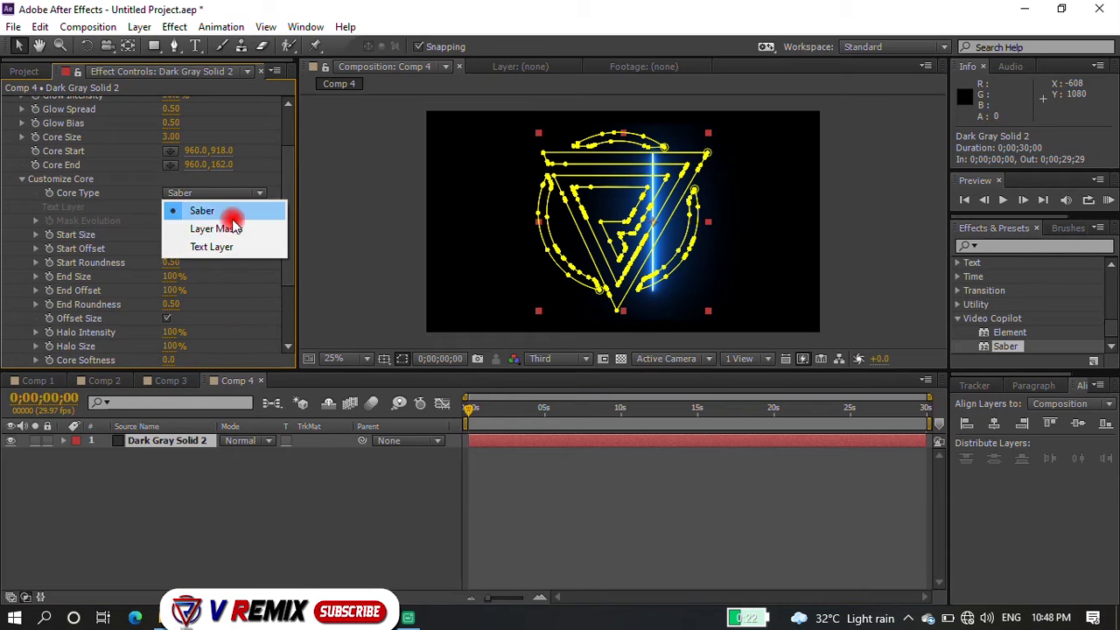
left_click(237, 228)
scroll(245, 149, "up", 3)
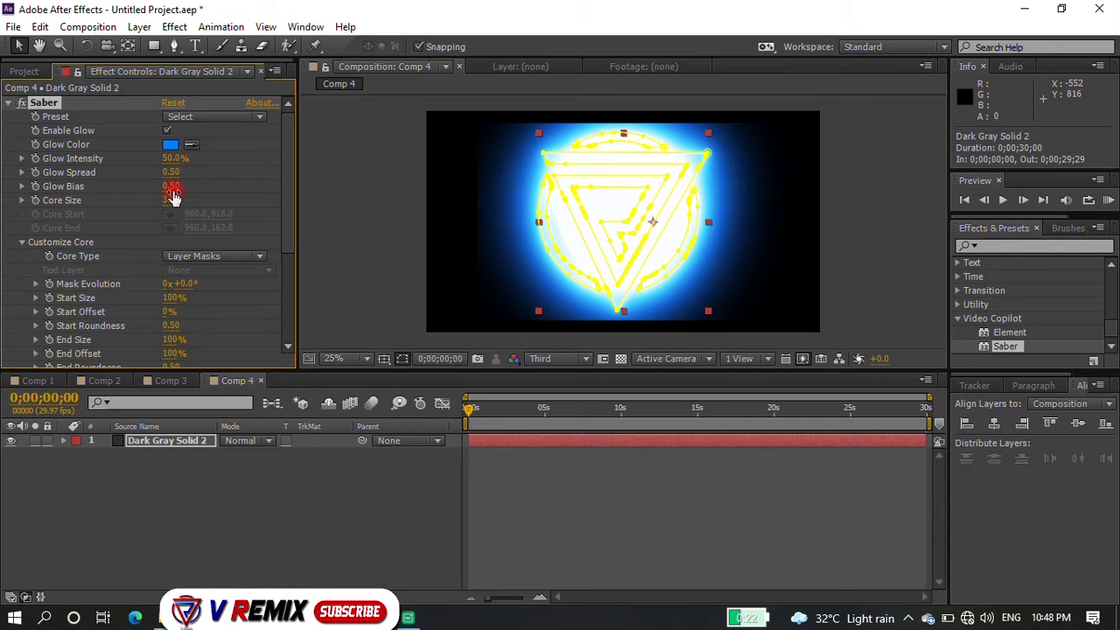
left_click_drag(171, 202, 151, 190)
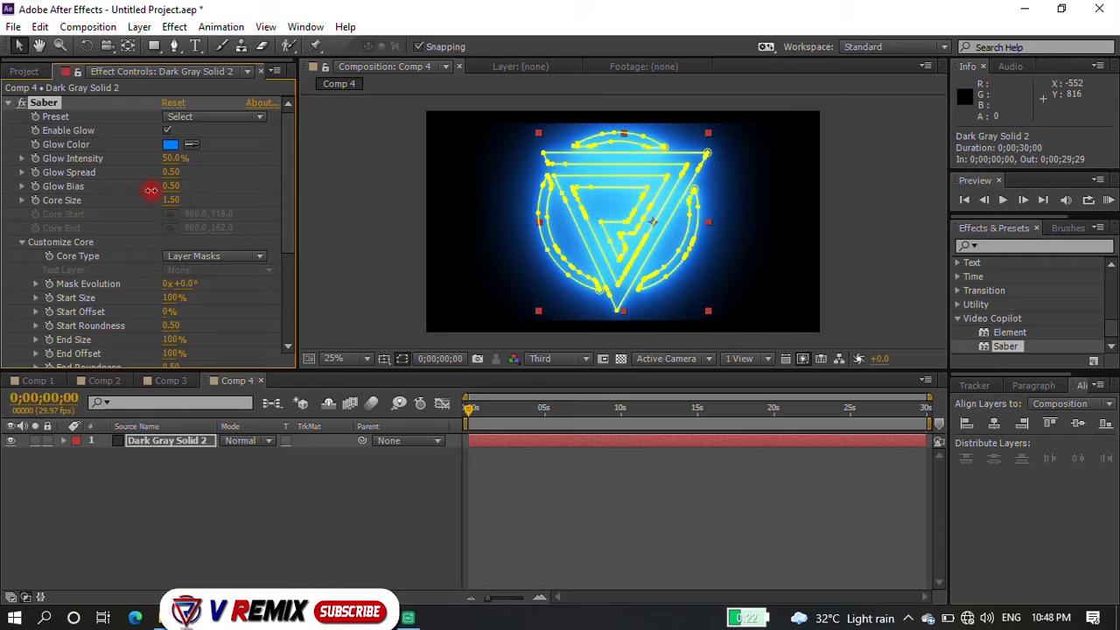
- Lower Glow Intensity, widen Glow Spread, and switch the Saber preset from Fog to Fire
left_click_drag(172, 158, 160, 158)
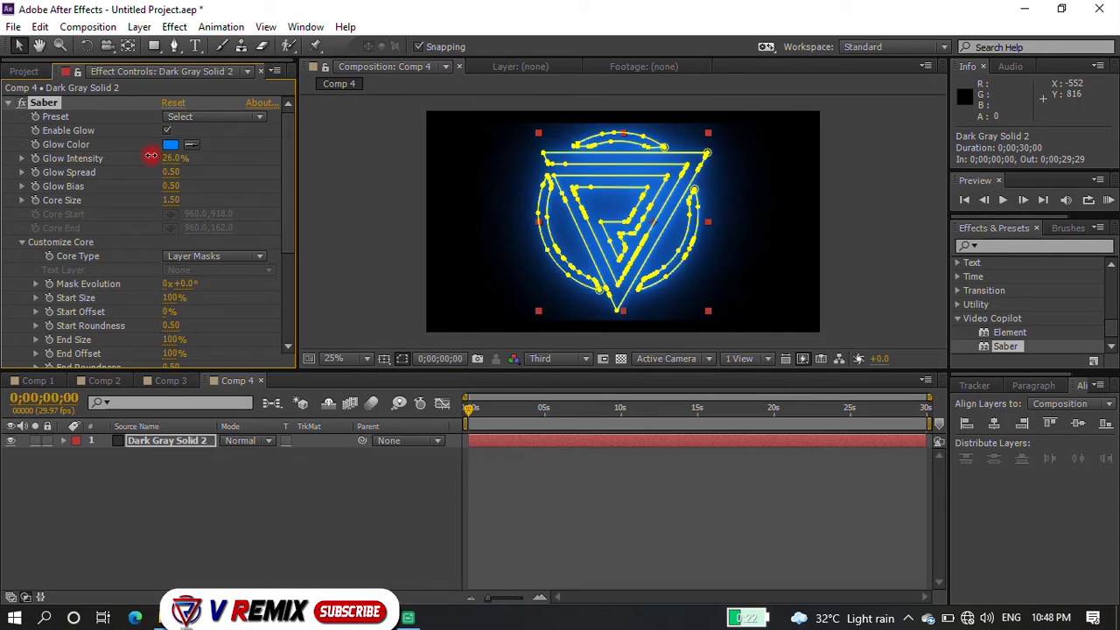
mouse_move(160, 172)
left_mouse_down()
mouse_move(189, 181)
mouse_move(120, 147)
left_mouse_up()
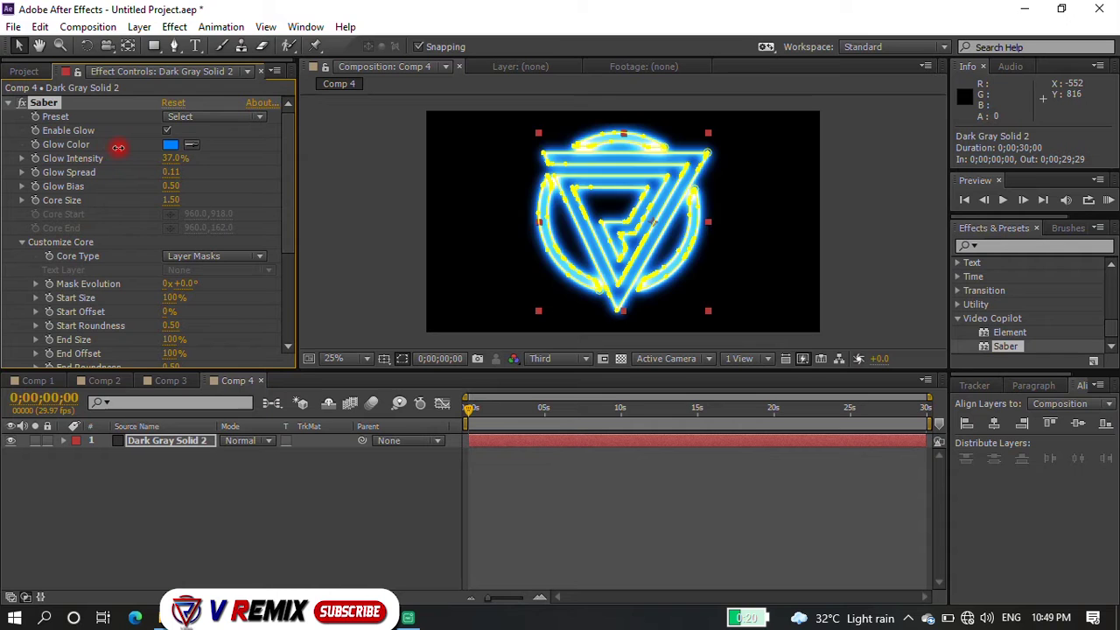
left_click_drag(124, 148, 125, 148)
left_click(190, 117)
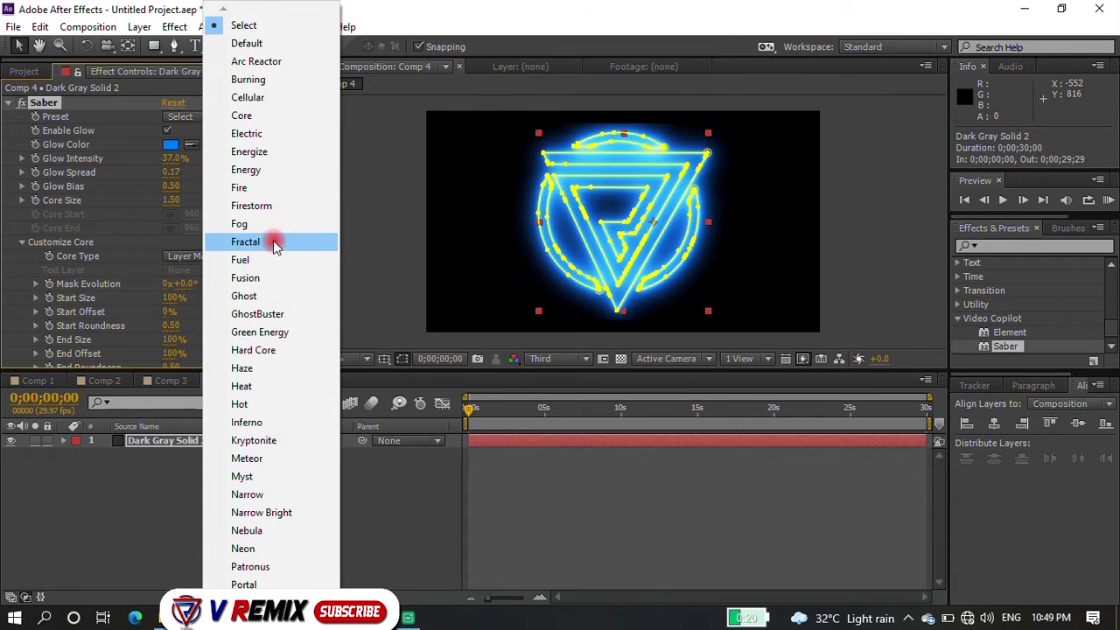
left_click(258, 224)
left_click(228, 121)
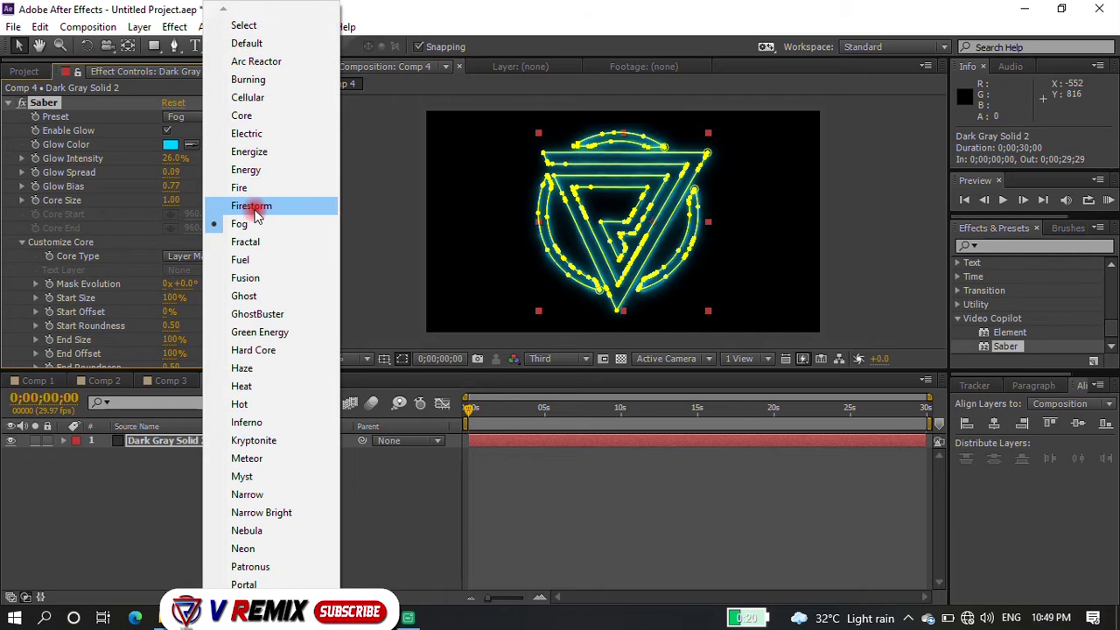
left_click(249, 187)
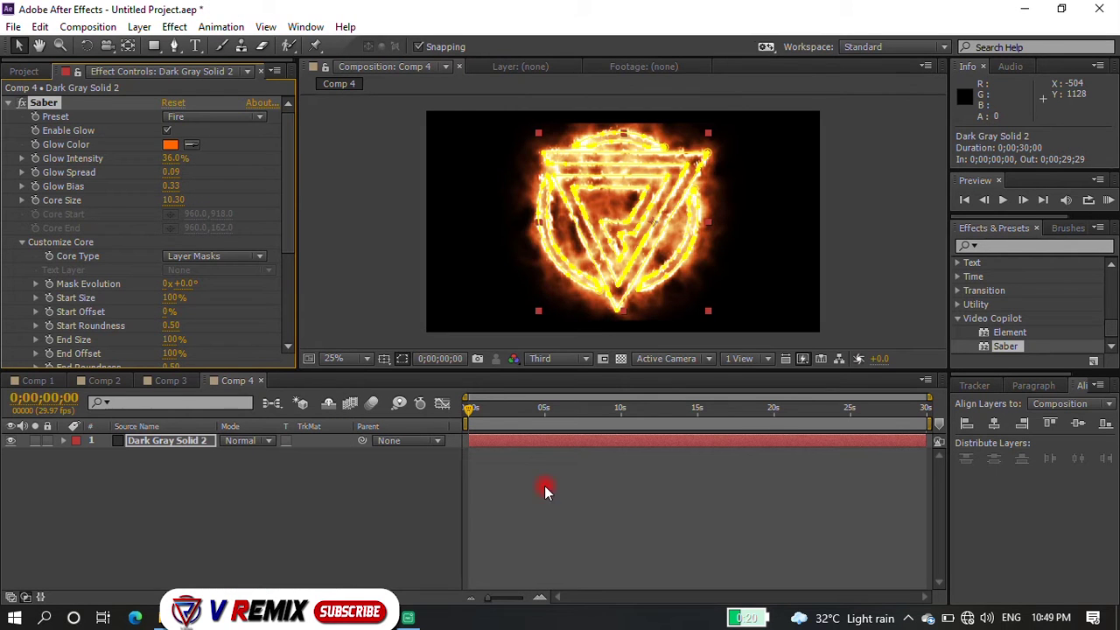
left_click_drag(495, 411, 722, 408)
- Set Comp 4's work area to run from 0 to about 7 seconds
left_click_drag(925, 398, 569, 423)
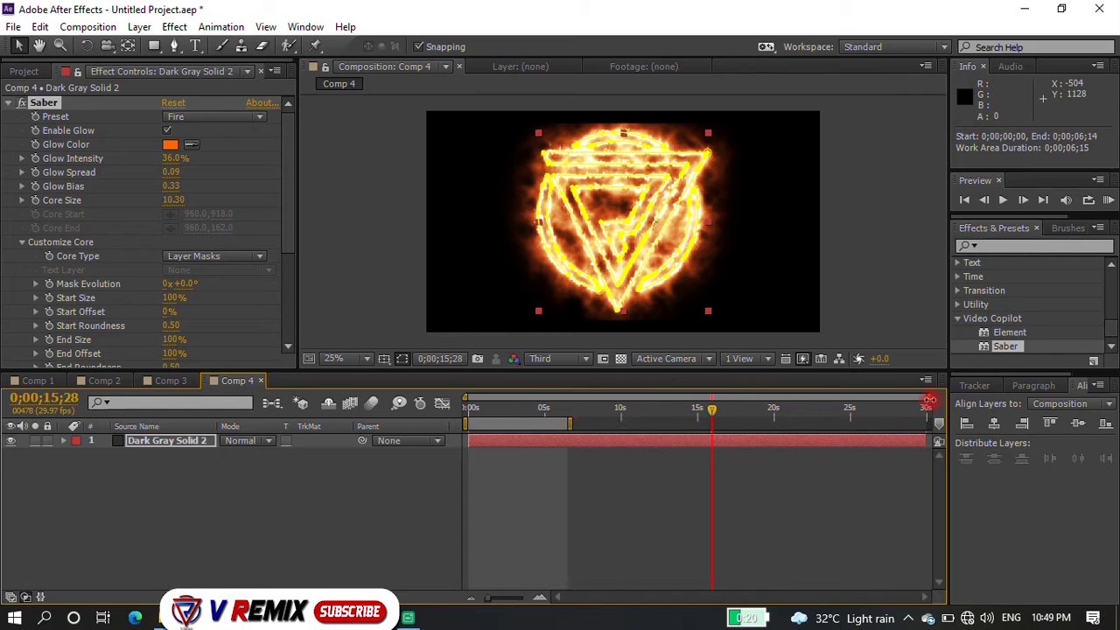
left_click_drag(930, 399, 669, 395)
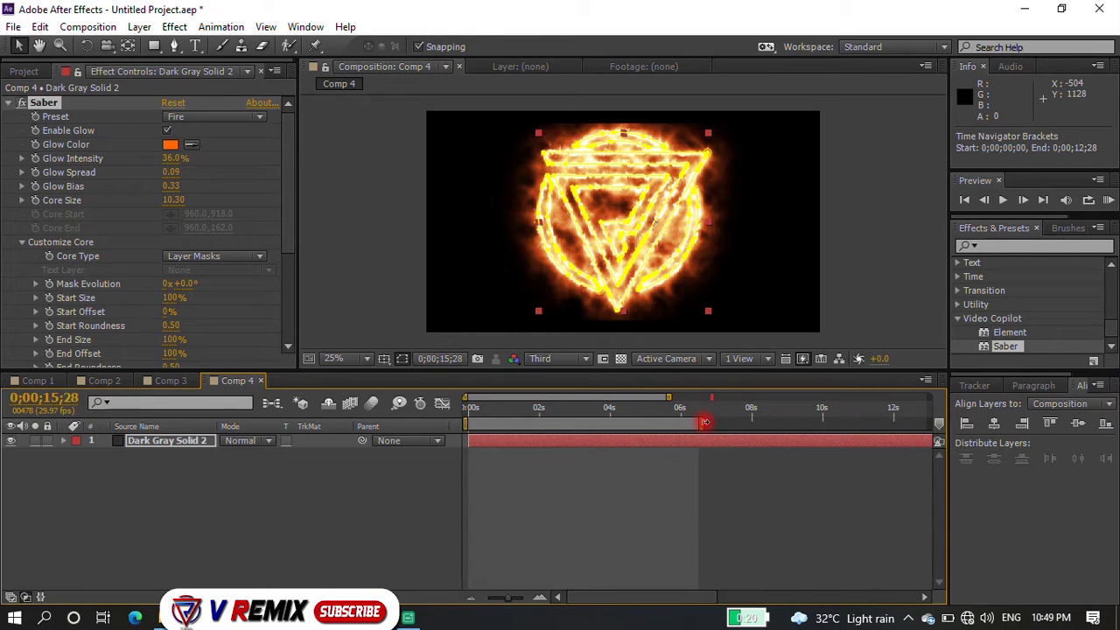
mouse_move(704, 423)
left_mouse_down()
mouse_move(687, 424)
mouse_move(676, 397)
left_mouse_up()
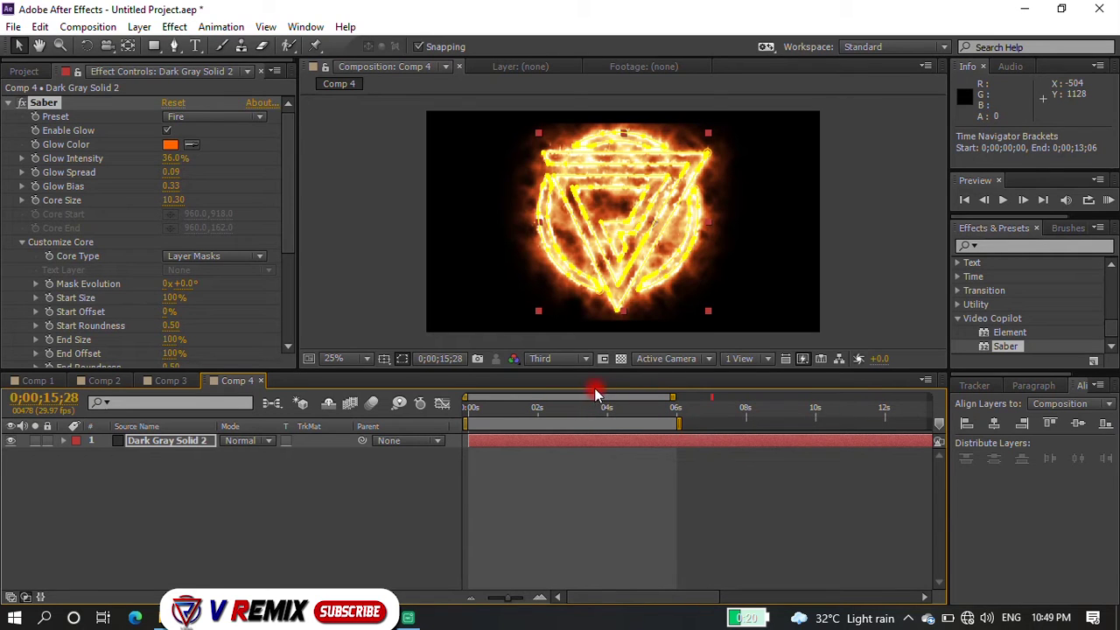
left_click_drag(545, 411, 470, 408)
key("space")
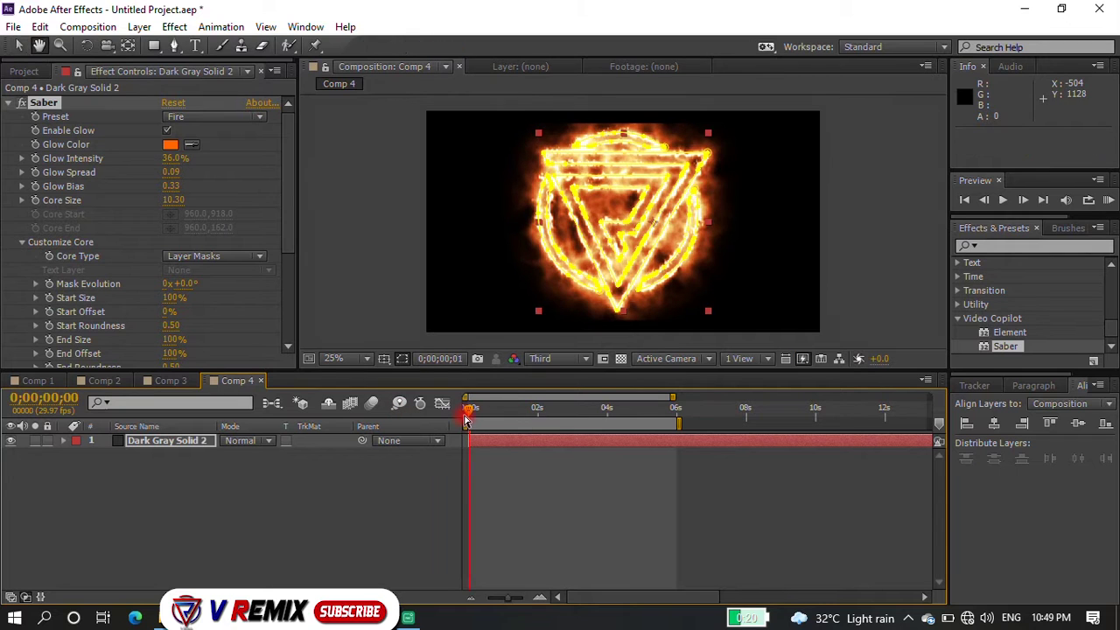
mouse_move(678, 421)
left_mouse_down()
mouse_move(714, 435)
mouse_move(710, 443)
left_mouse_up()
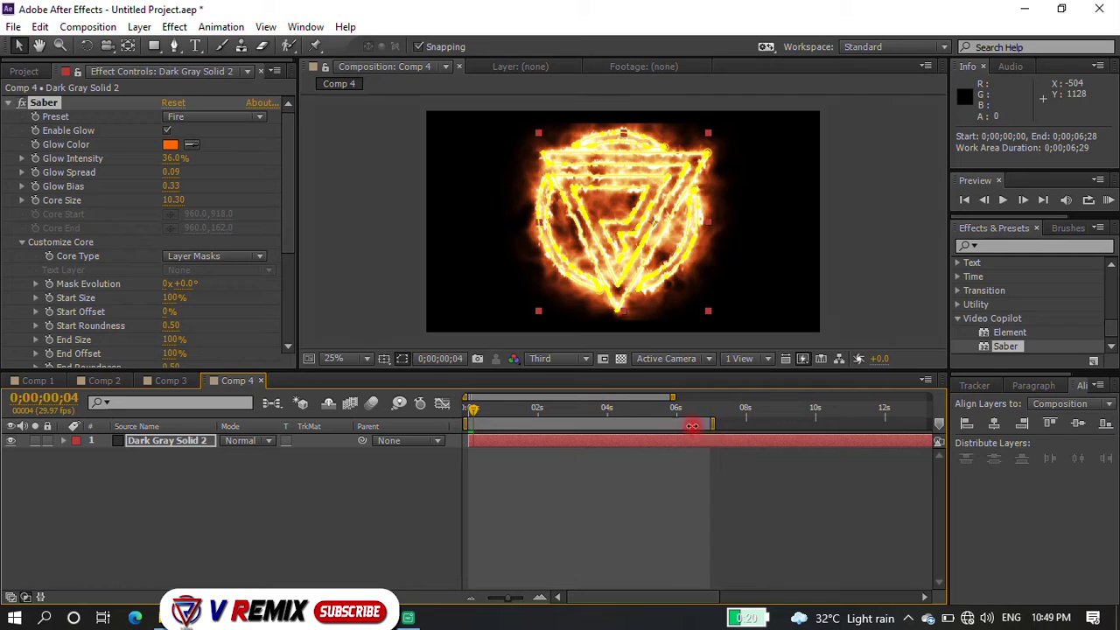
left_click_drag(674, 399, 690, 399)
- Trim the comp to the work area and preview the fire animation
right_click(664, 421)
left_click(683, 469)
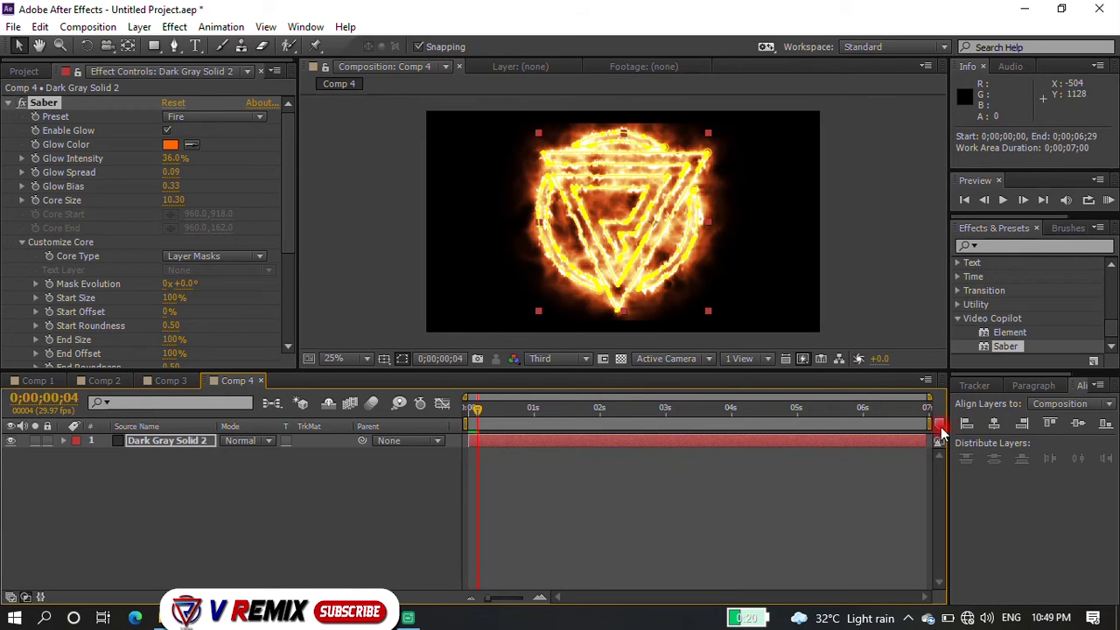
left_click(237, 492)
key("space")
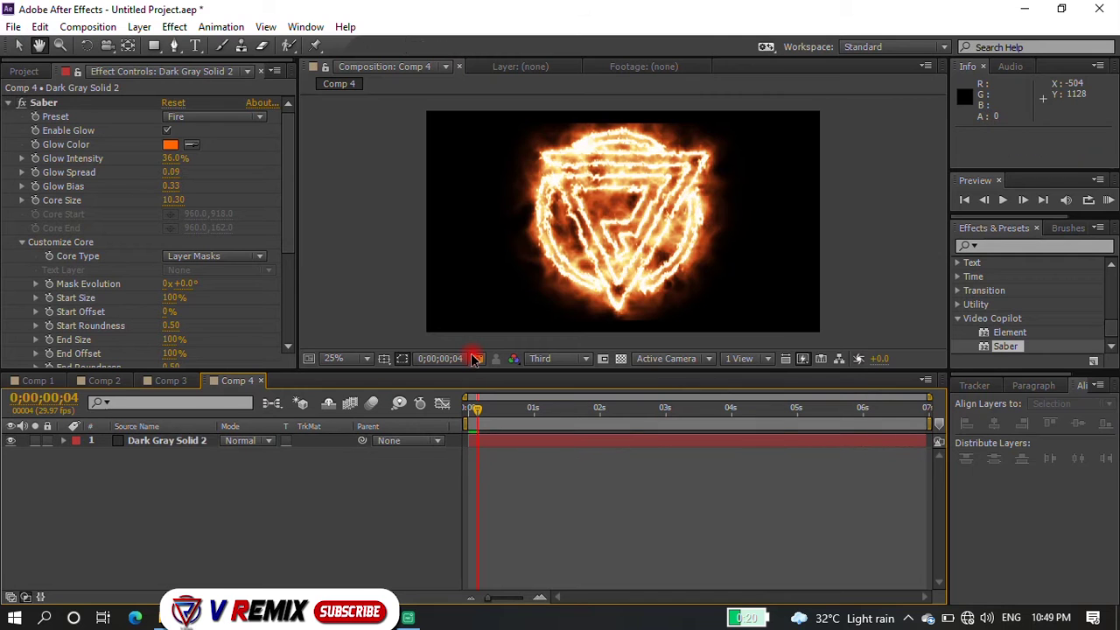
- Set Saber Glow Intensity to 33% and Glow Bias to 0.22, preview, then return to frame 0
left_click(166, 161)
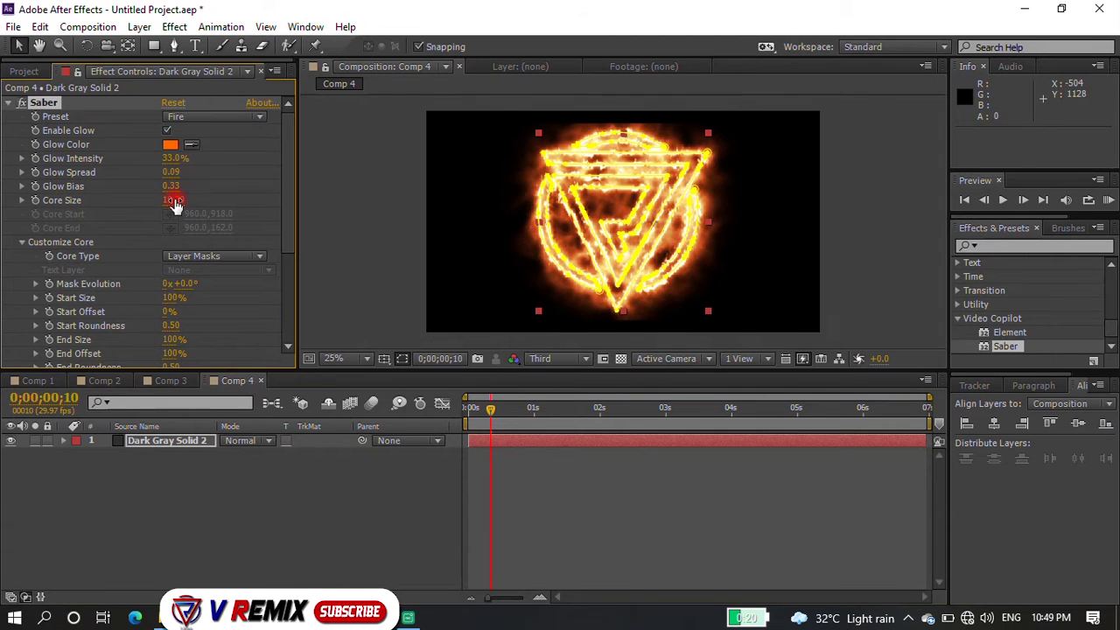
left_click_drag(175, 189, 166, 184)
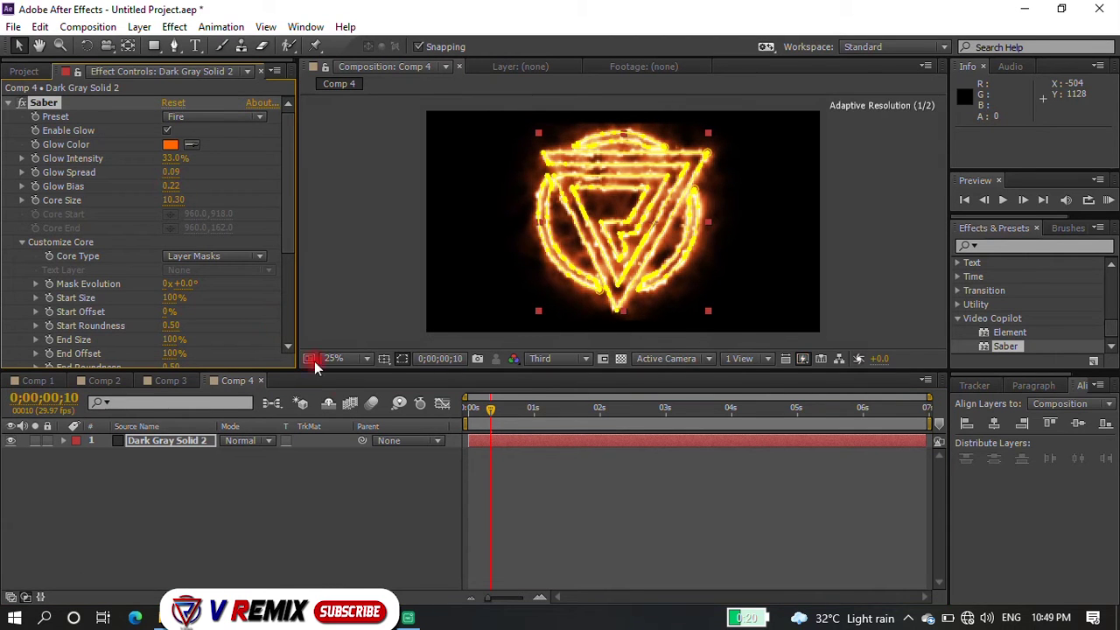
key("space")
key("space")
left_click(170, 443)
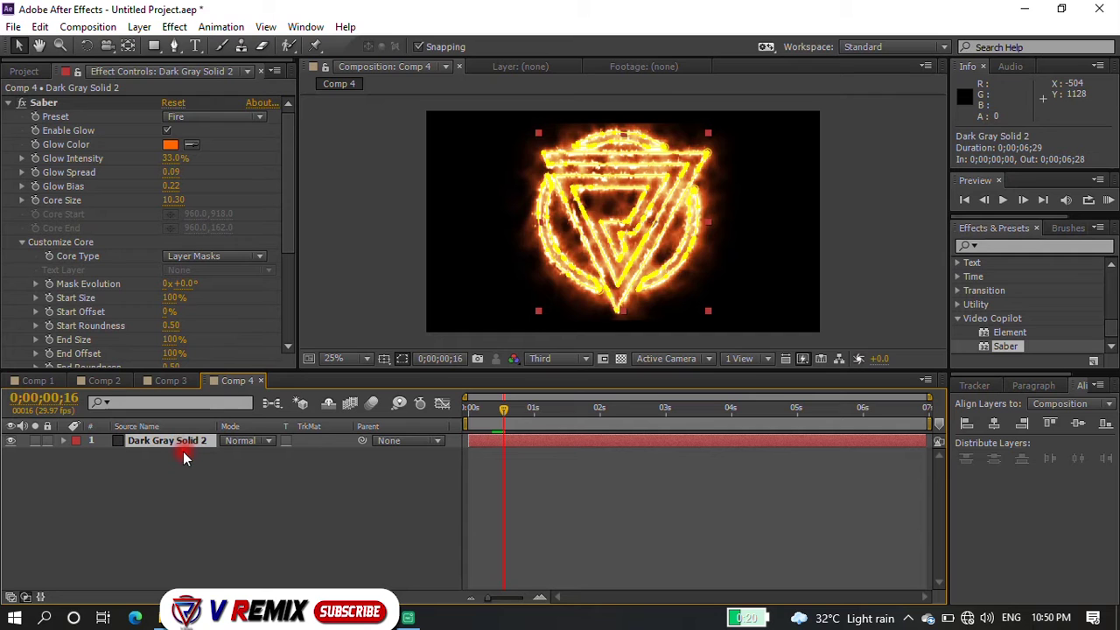
left_click_drag(487, 409, 446, 408)
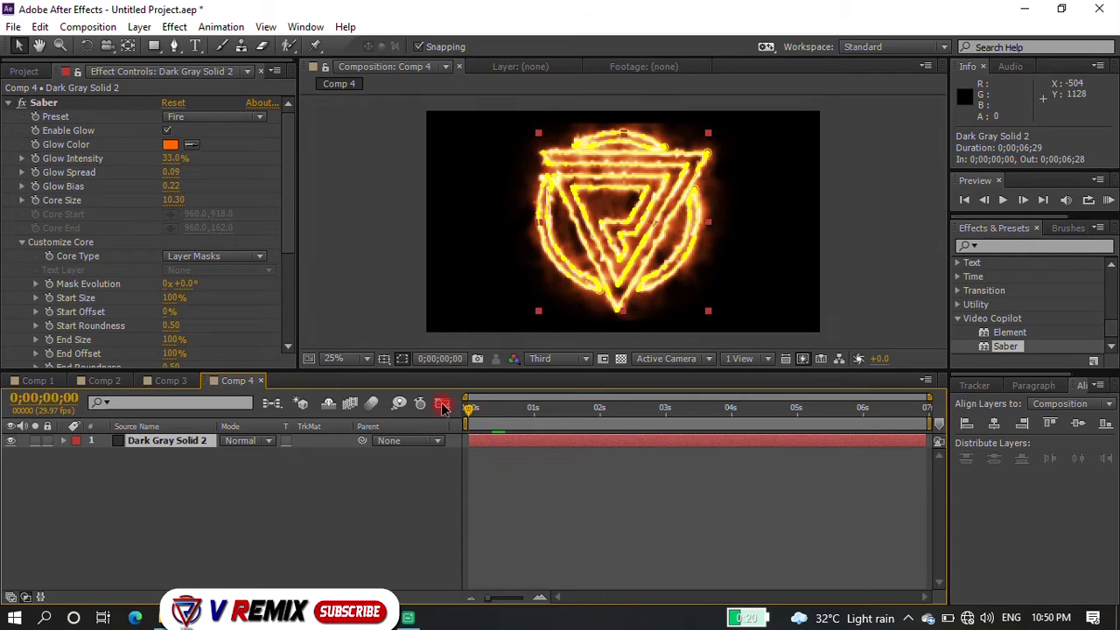
- Reveal Scale, try enlarging the fire logo to 116%, and undo back to 89%
key("s")
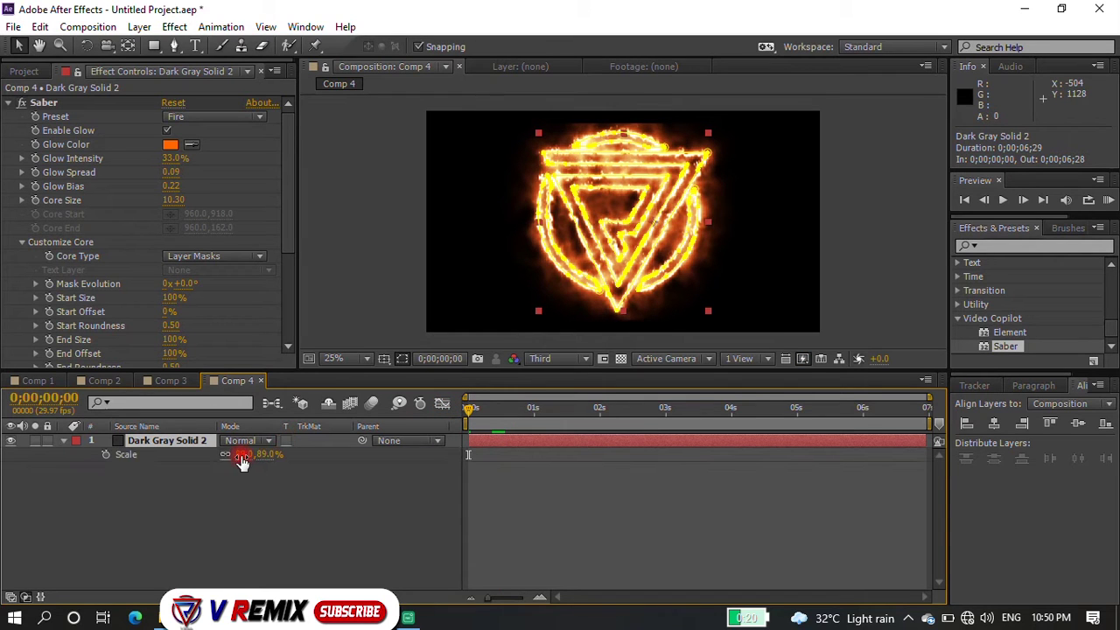
left_click_drag(243, 454, 265, 462)
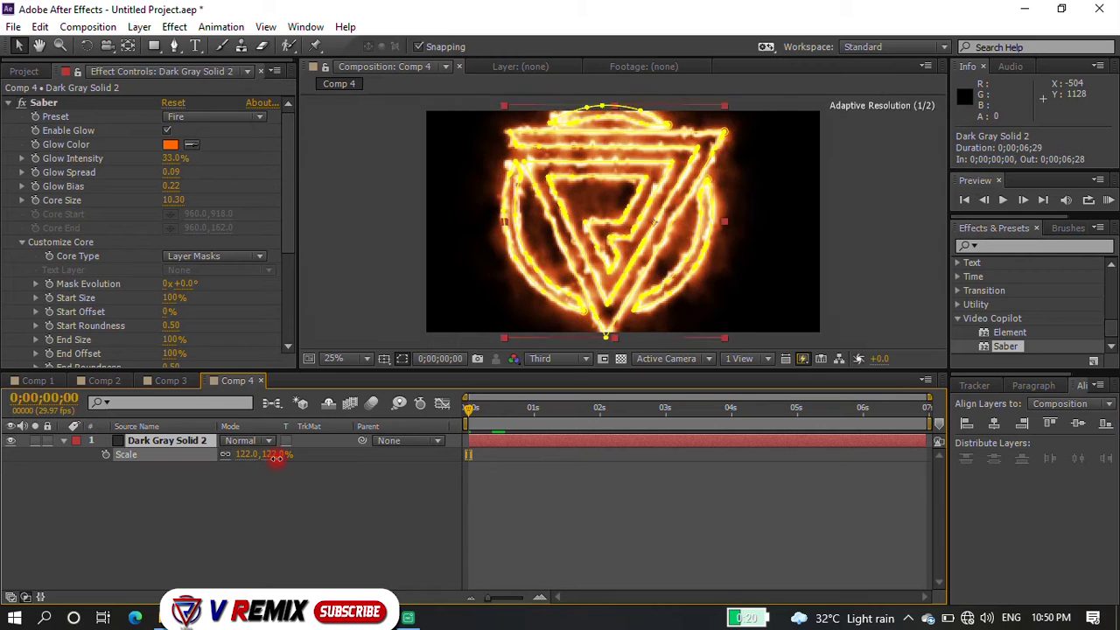
key("ctrl+z")
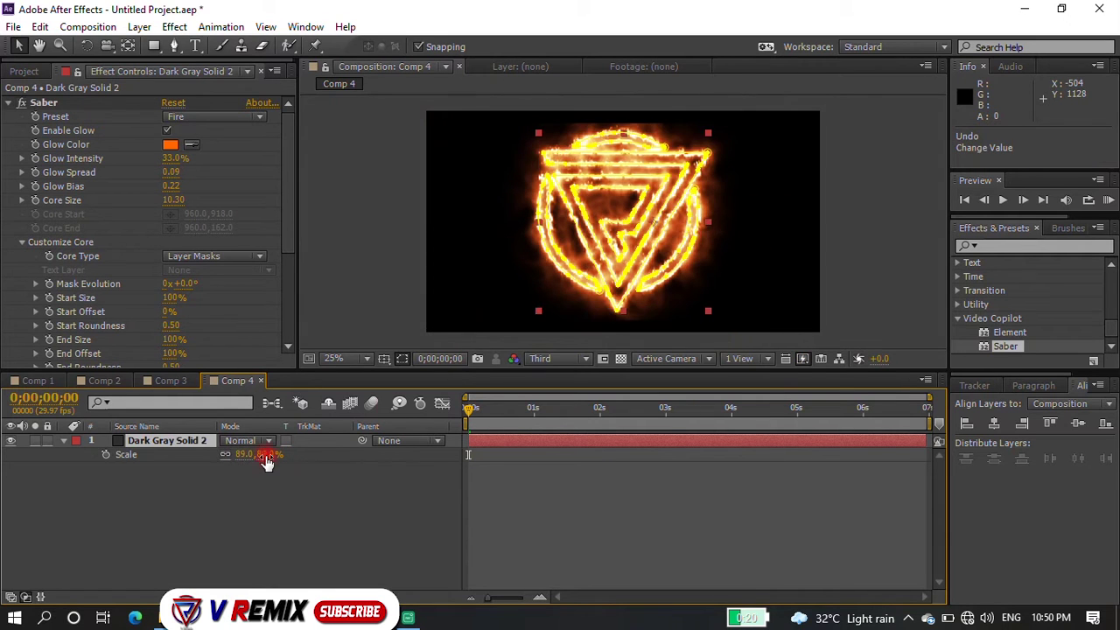
left_click(527, 294)
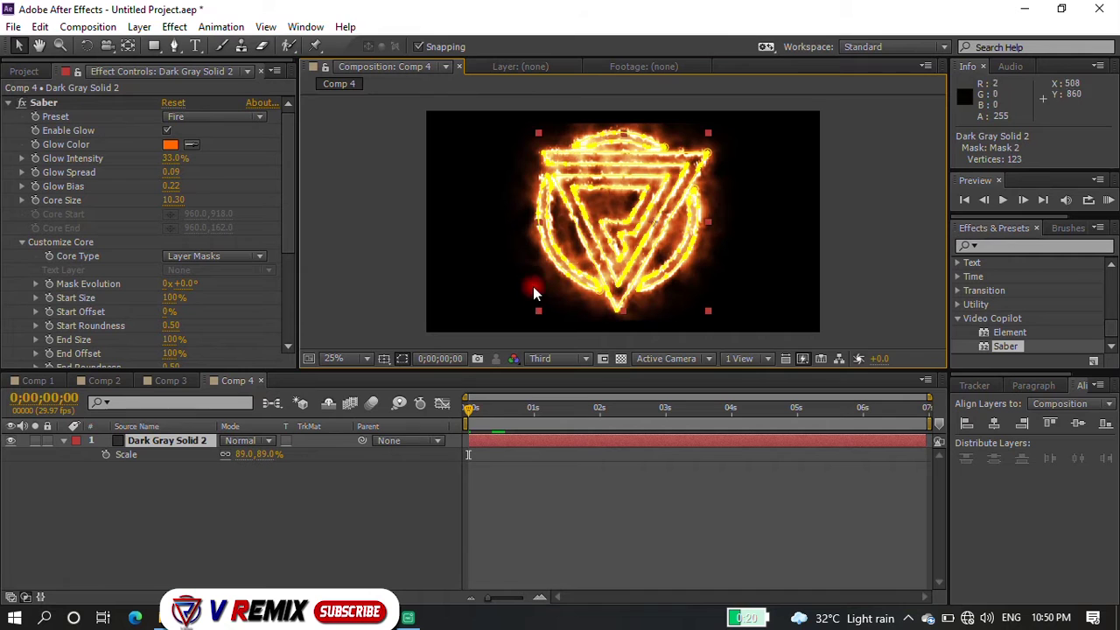
left_click(131, 46)
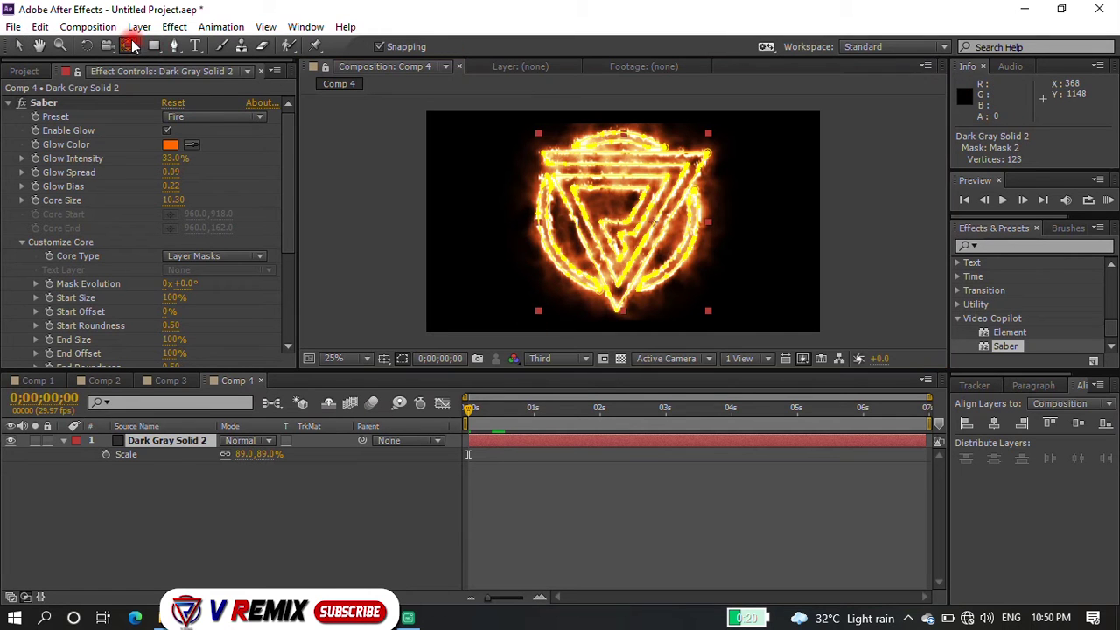
- Inspect the logo masks in the Layer panel, return to Comp 4, and scale the logo up to 517%
double_click(166, 441)
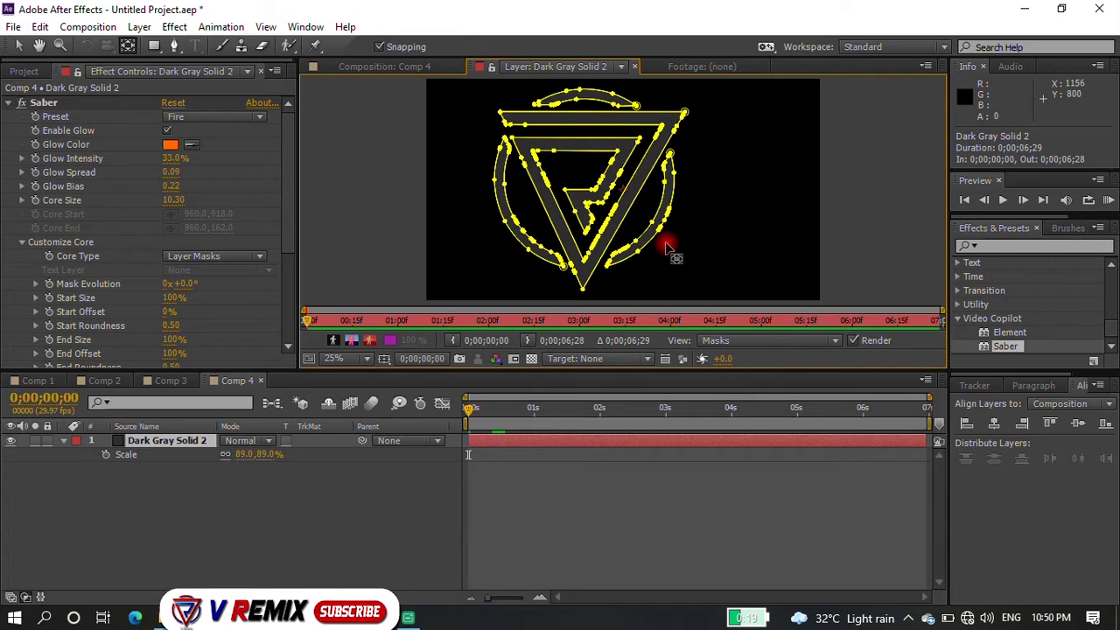
left_click(362, 68)
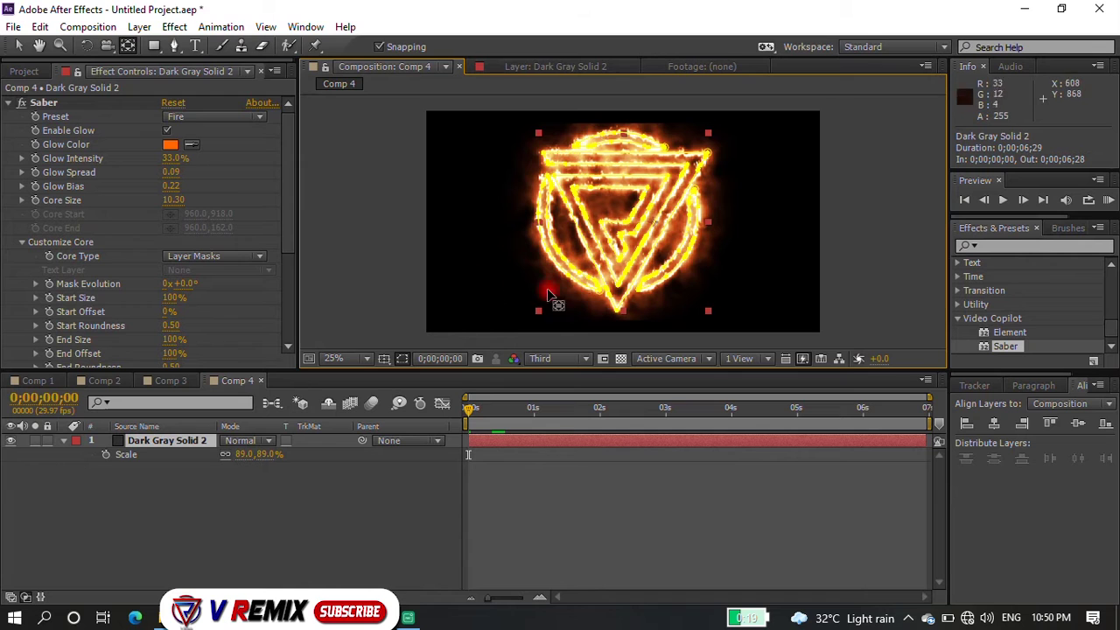
left_click(21, 47)
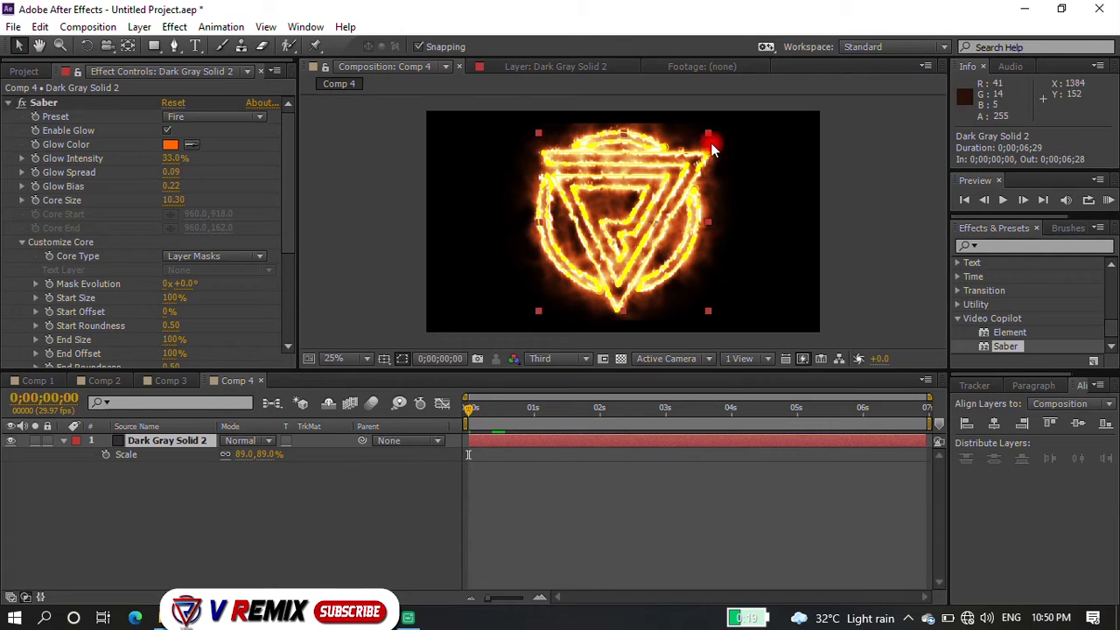
left_click(633, 250)
left_click(482, 253)
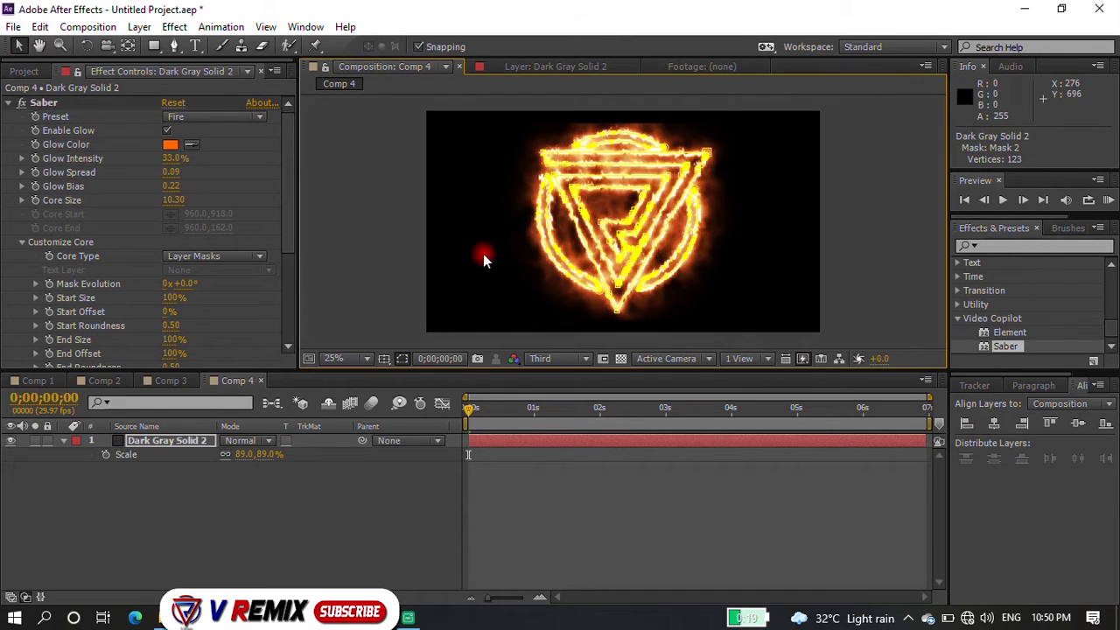
left_click(193, 463)
left_click_drag(243, 453, 639, 495)
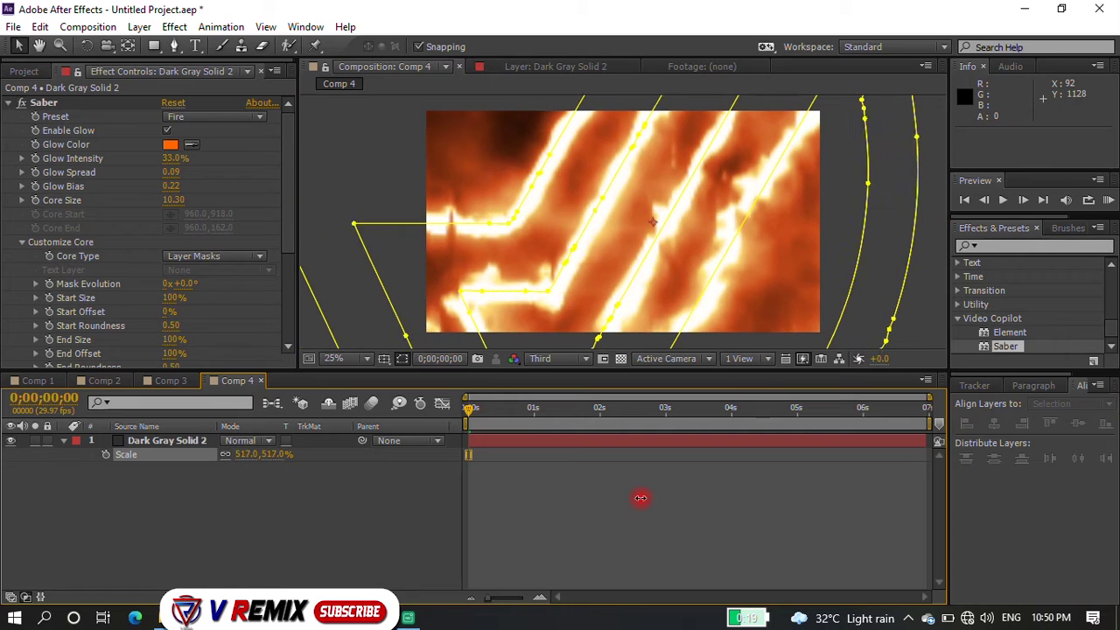
- Keyframe Scale from 518% at 0 s down to 98% at one second and preview the zoom
left_click(120, 475)
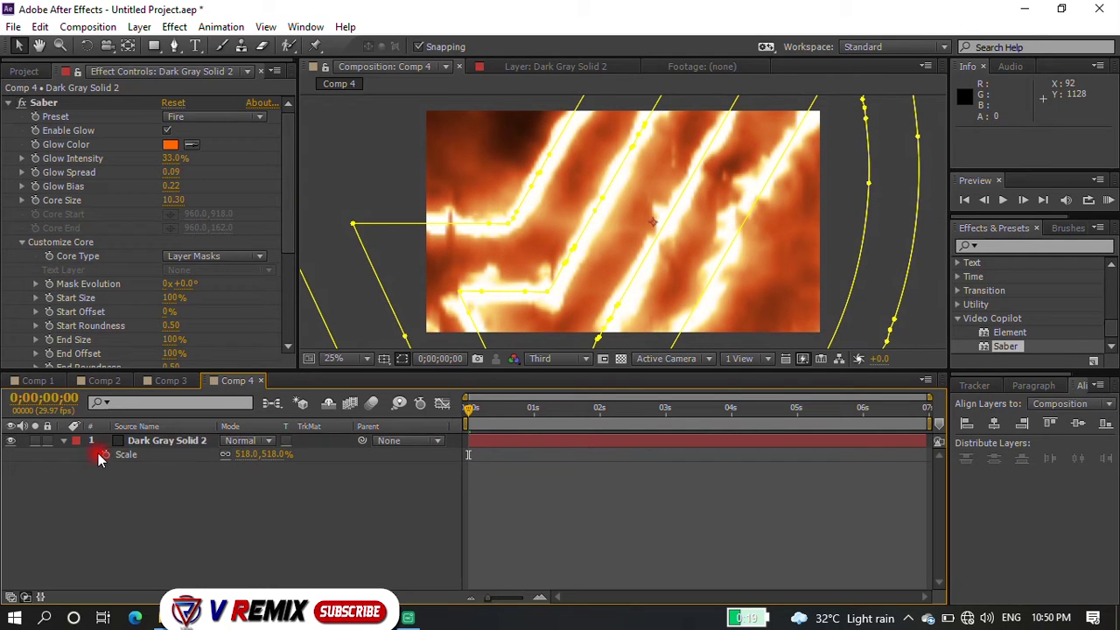
left_click(106, 453)
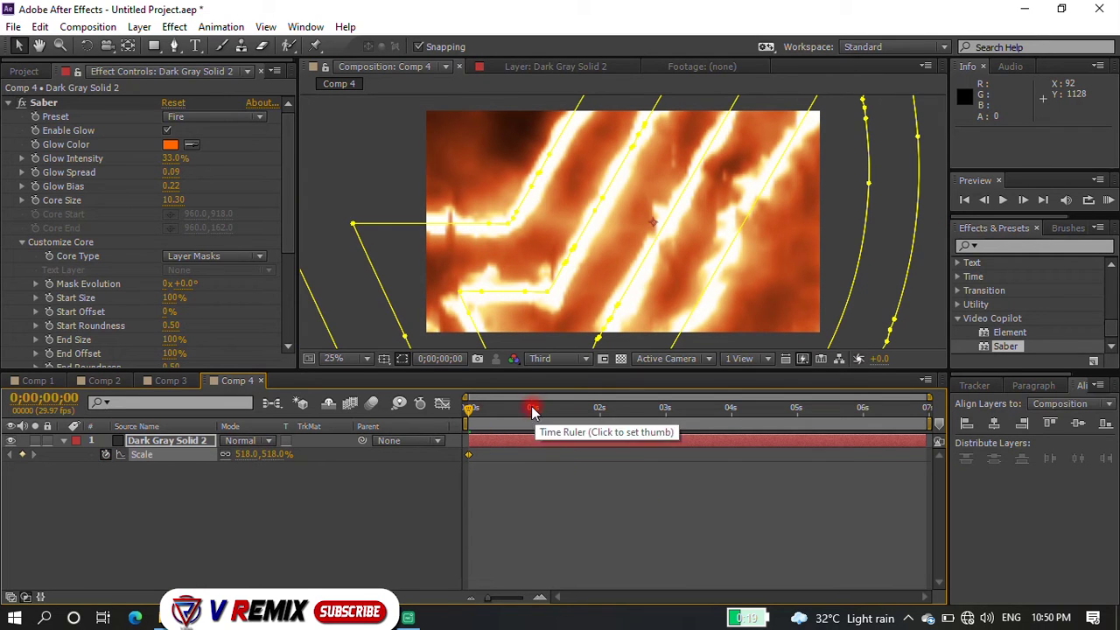
left_click(534, 409)
left_click_drag(252, 458, 149, 446)
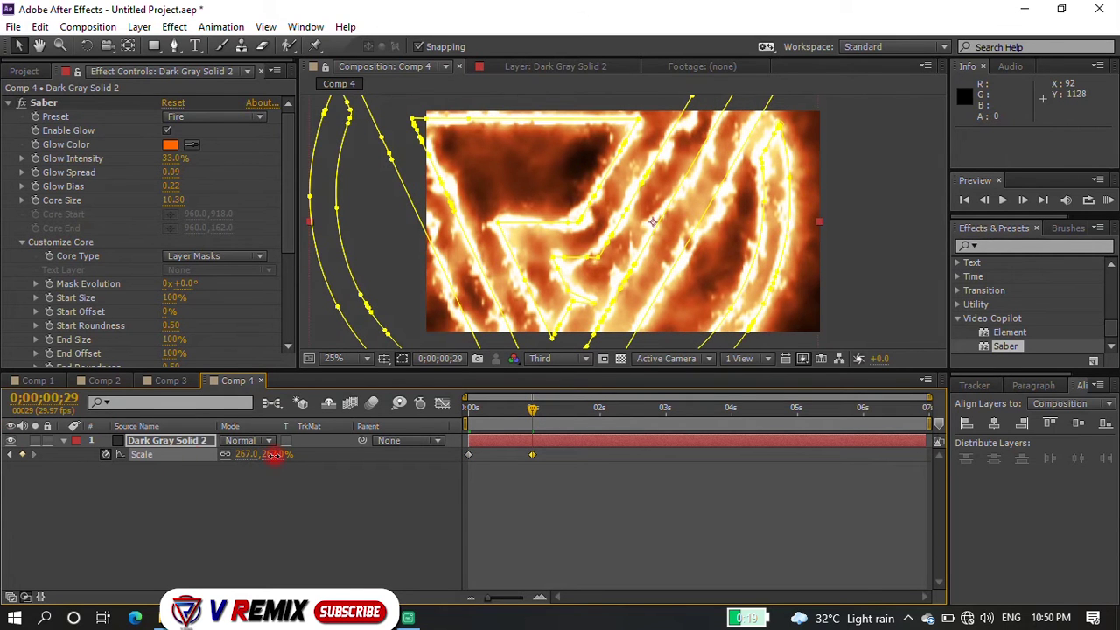
left_click_drag(274, 454, 153, 479)
left_click_drag(163, 482, 166, 482)
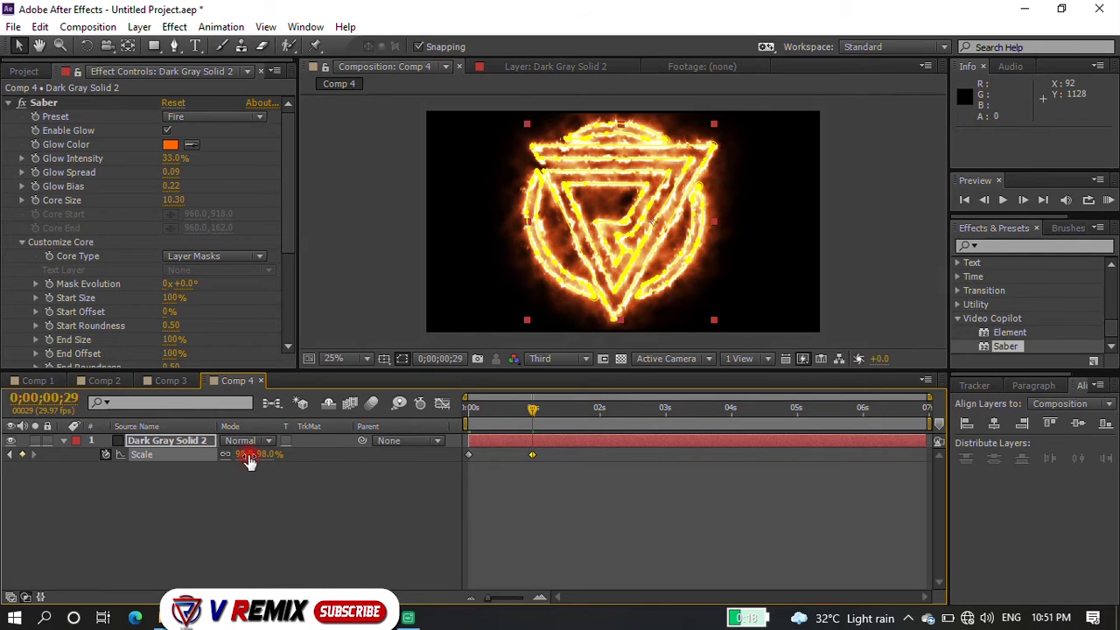
left_click_drag(534, 417, 425, 412)
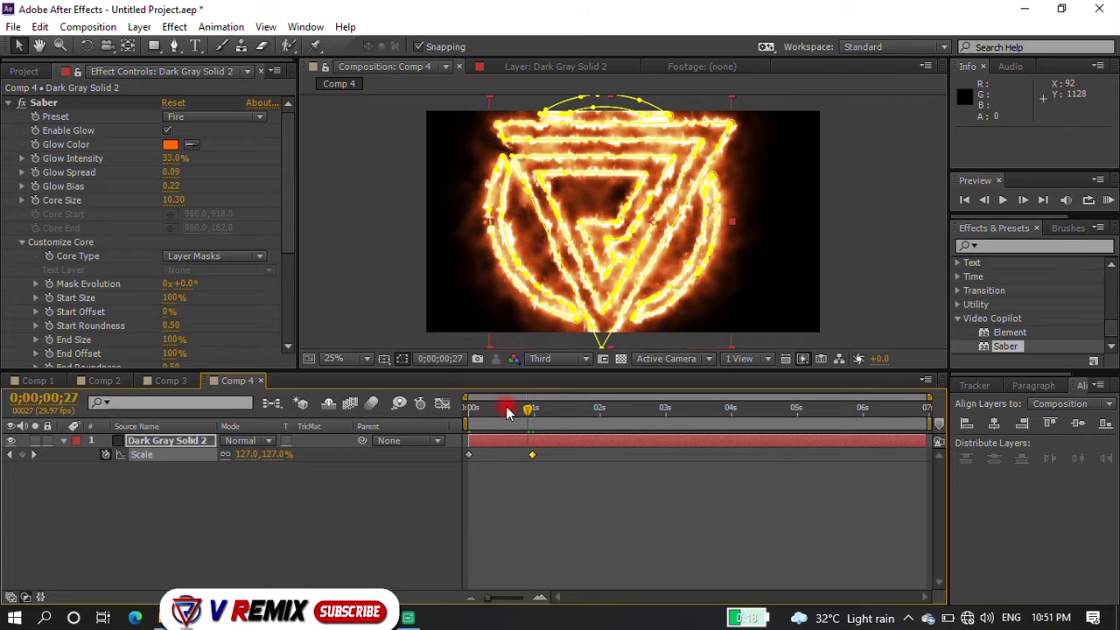
key("space")
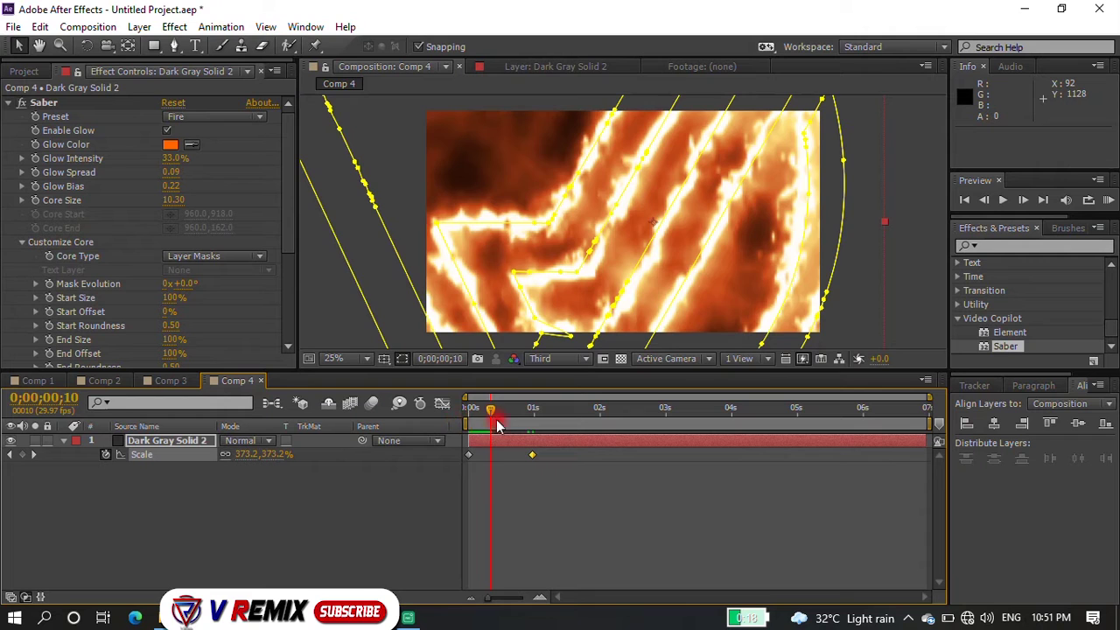
key("space")
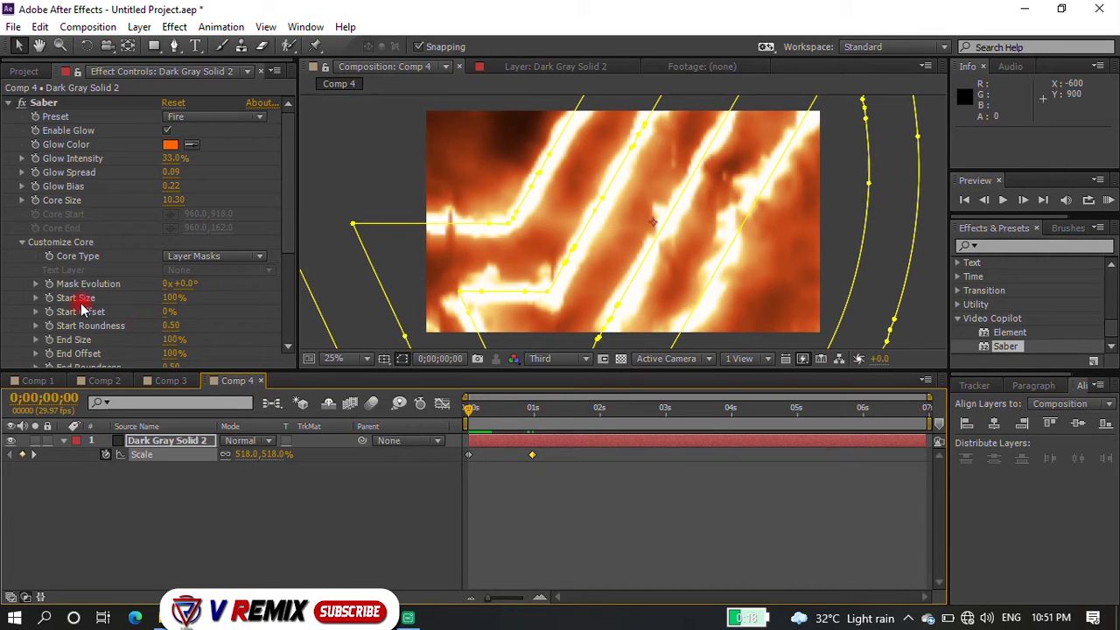
- Undo a trial Start Size change and raise Saber's Start Offset to 100%
left_click_drag(171, 298, 74, 297)
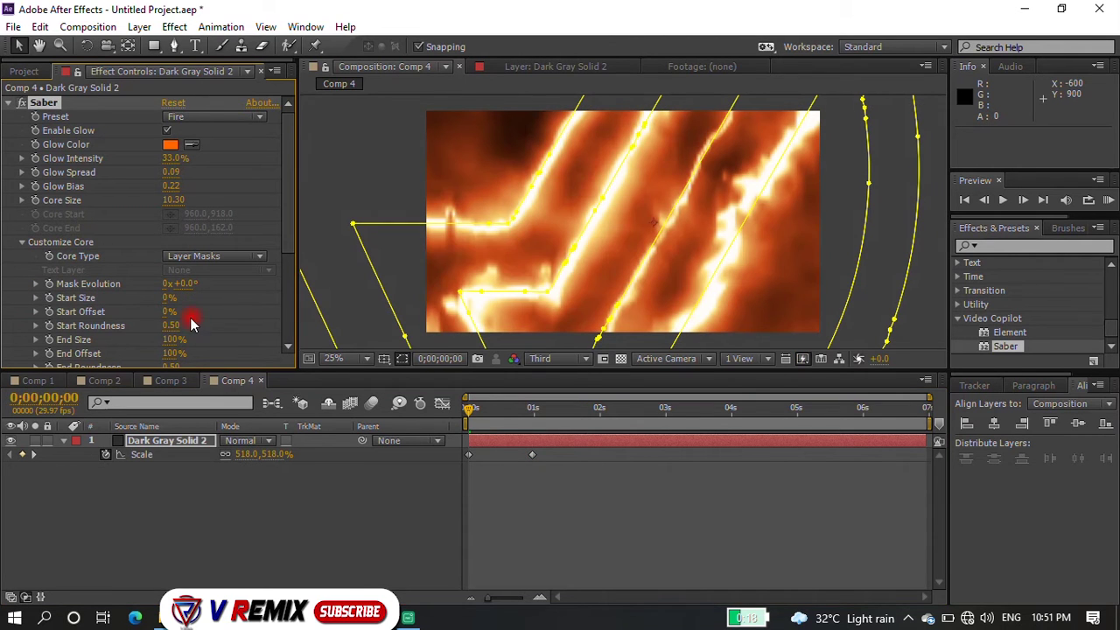
key("ctrl+z")
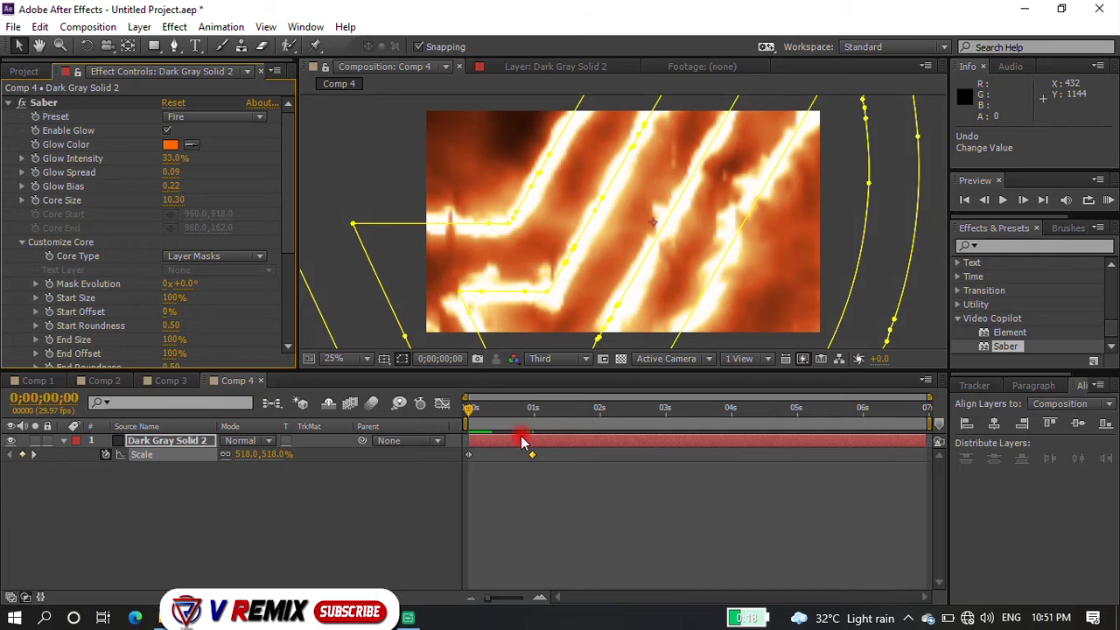
left_click_drag(494, 421, 531, 421)
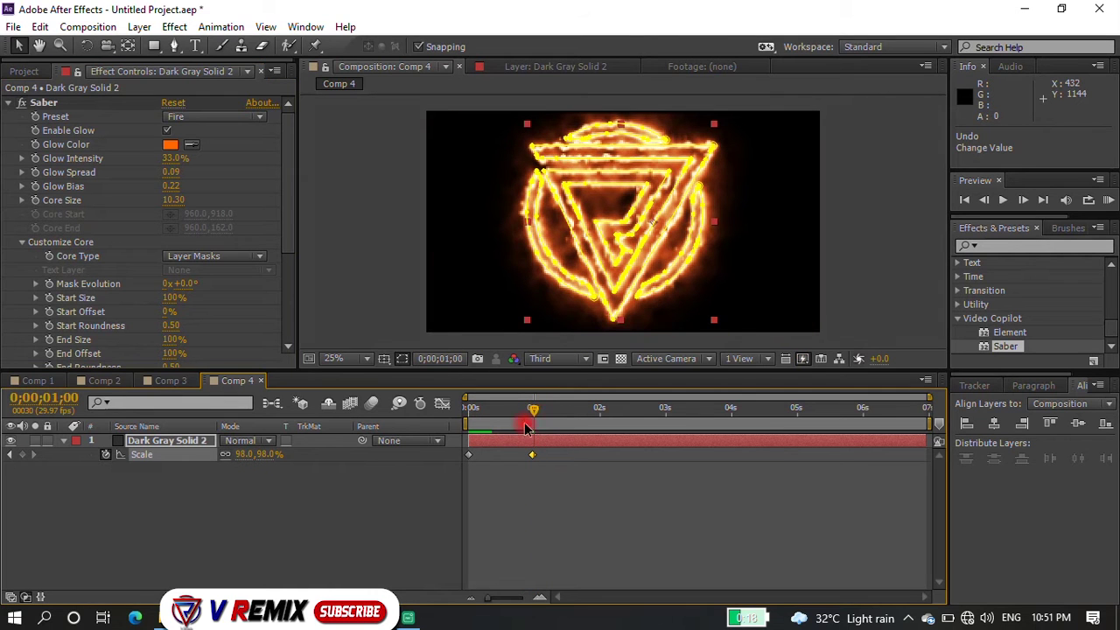
left_click_drag(163, 317, 276, 314)
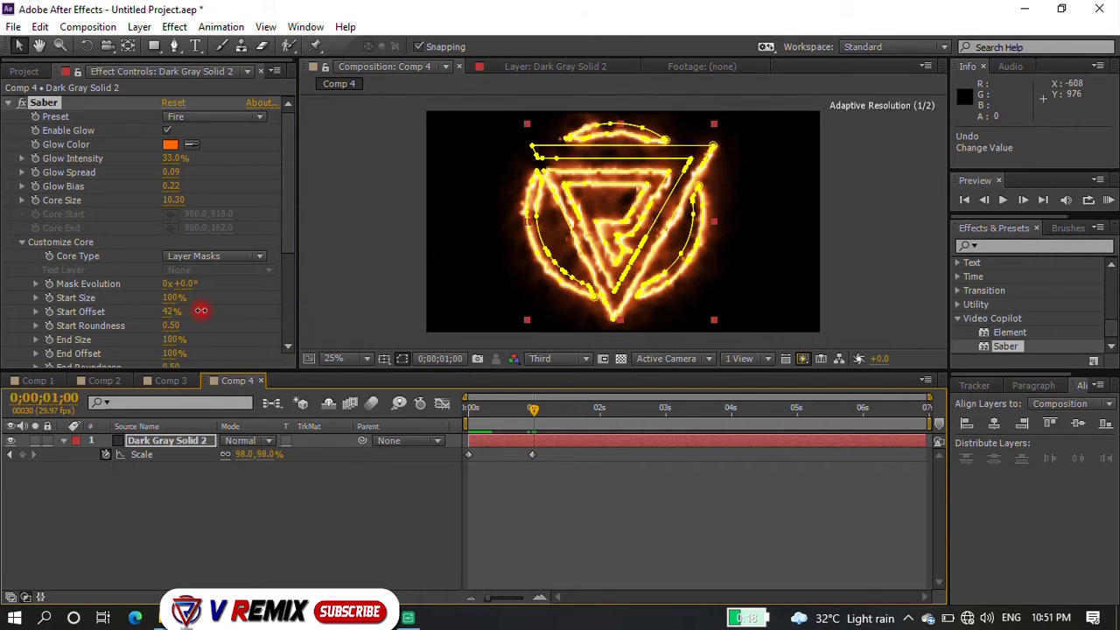
left_click_drag(533, 408, 464, 412)
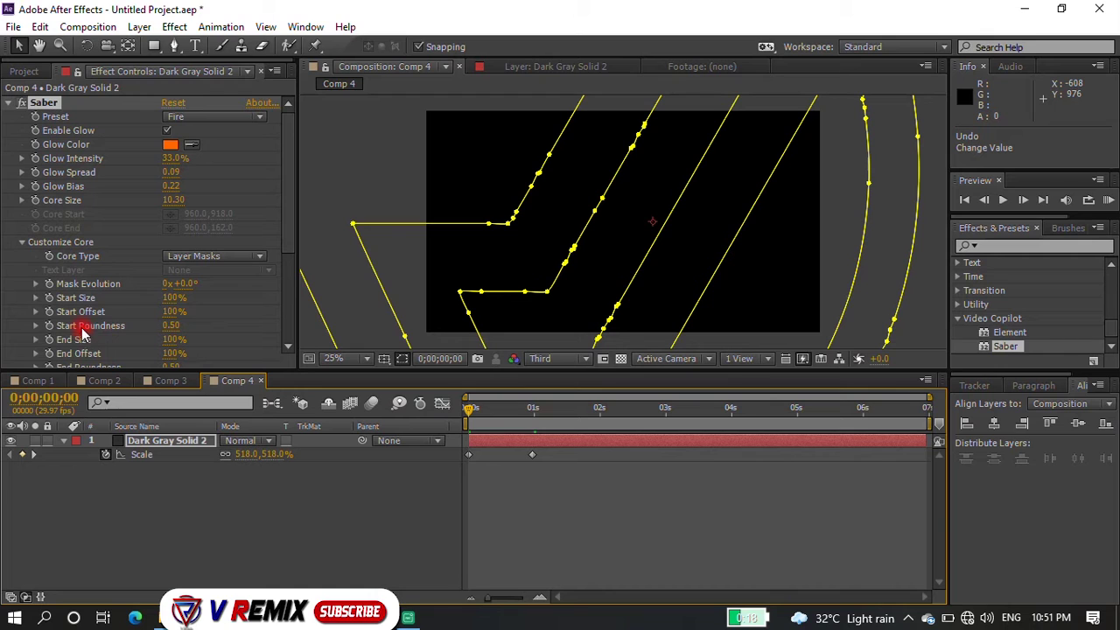
- Keyframe Start Offset from 100% at the first frame to 0% at four seconds, then preview the draw-on
left_click(49, 313)
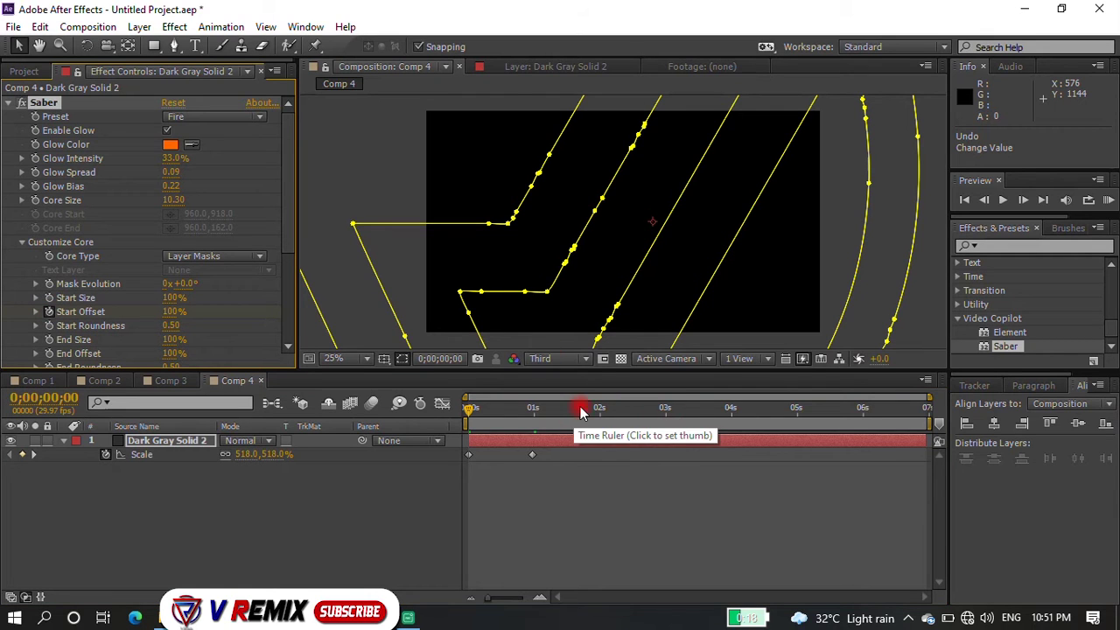
left_click(730, 409)
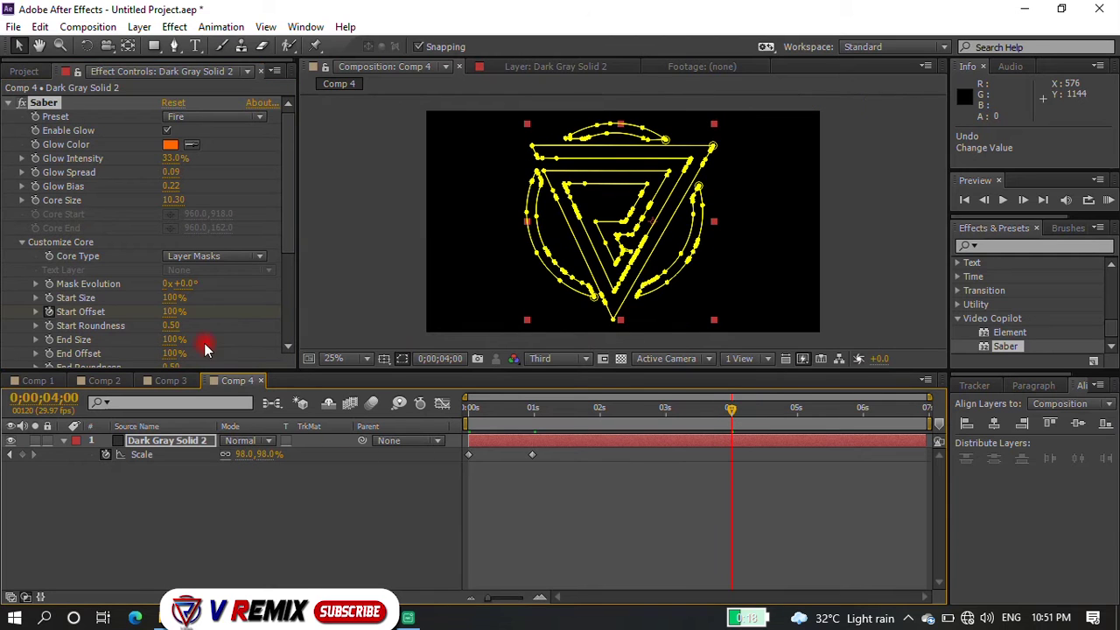
left_click_drag(175, 317, 131, 317)
left_click(48, 311)
left_click_drag(492, 409, 440, 411)
key("space")
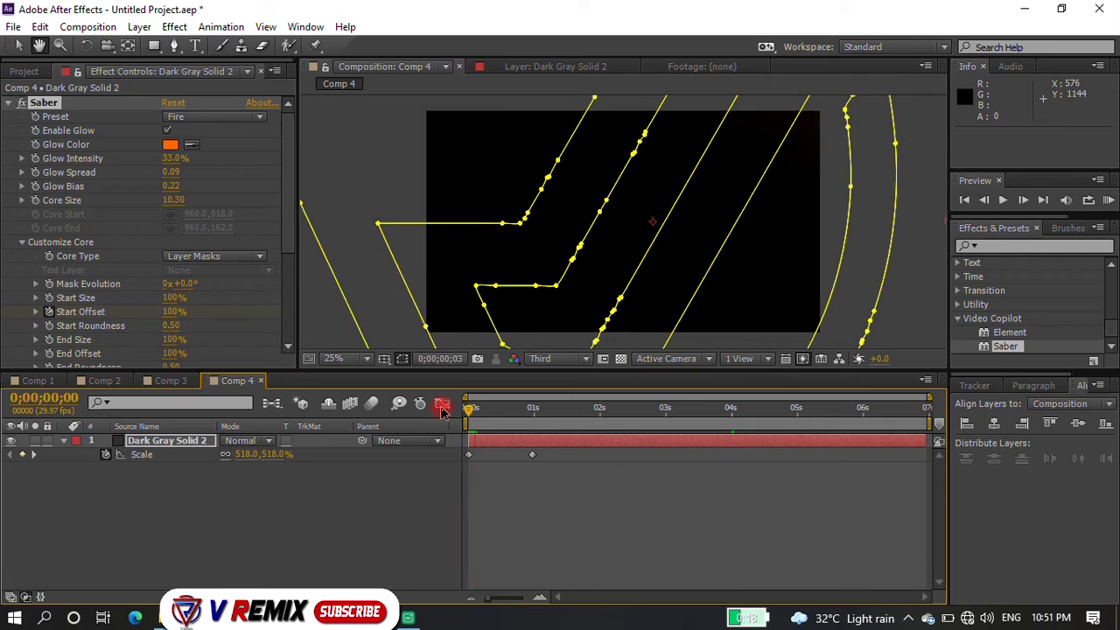
left_click_drag(495, 411, 752, 426)
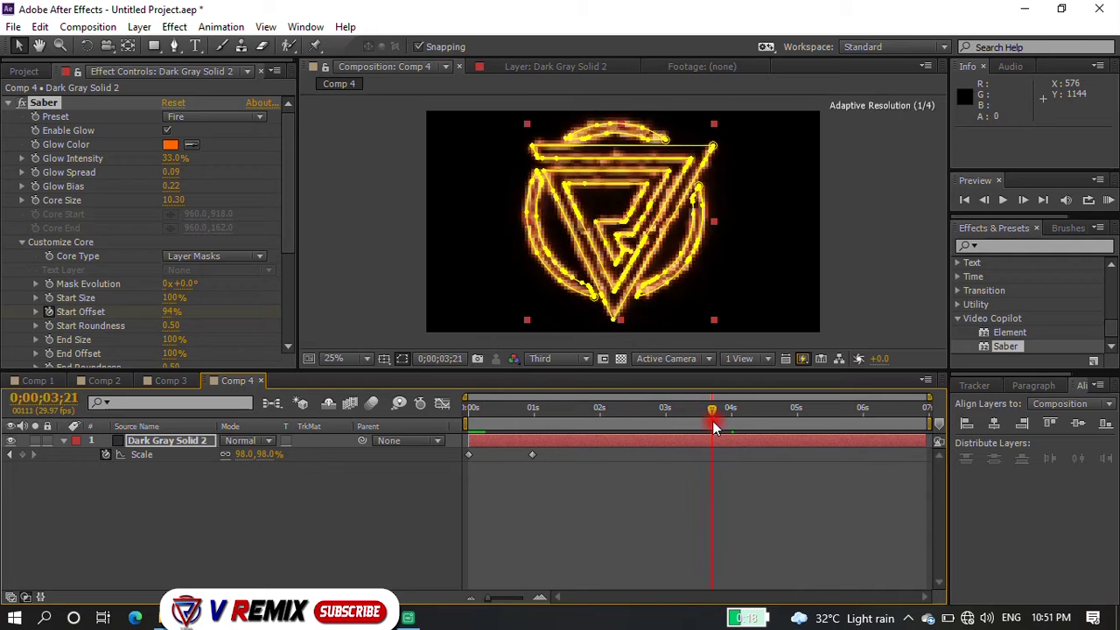
left_click_drag(752, 422, 896, 424)
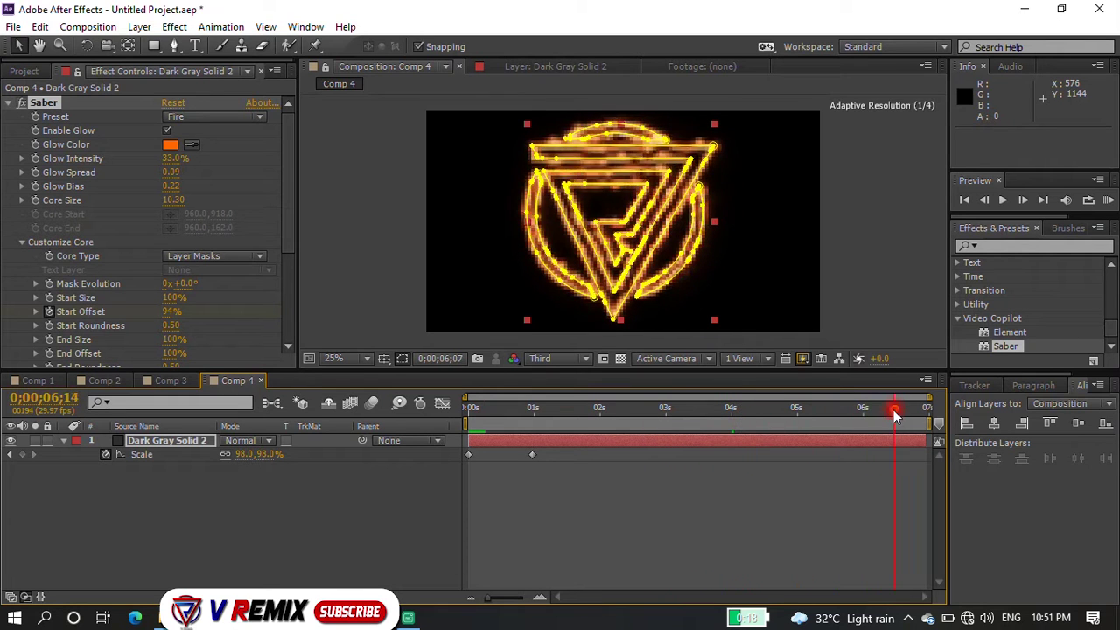
mouse_move(534, 422)
left_mouse_down()
mouse_move(684, 440)
mouse_move(783, 434)
left_mouse_up()
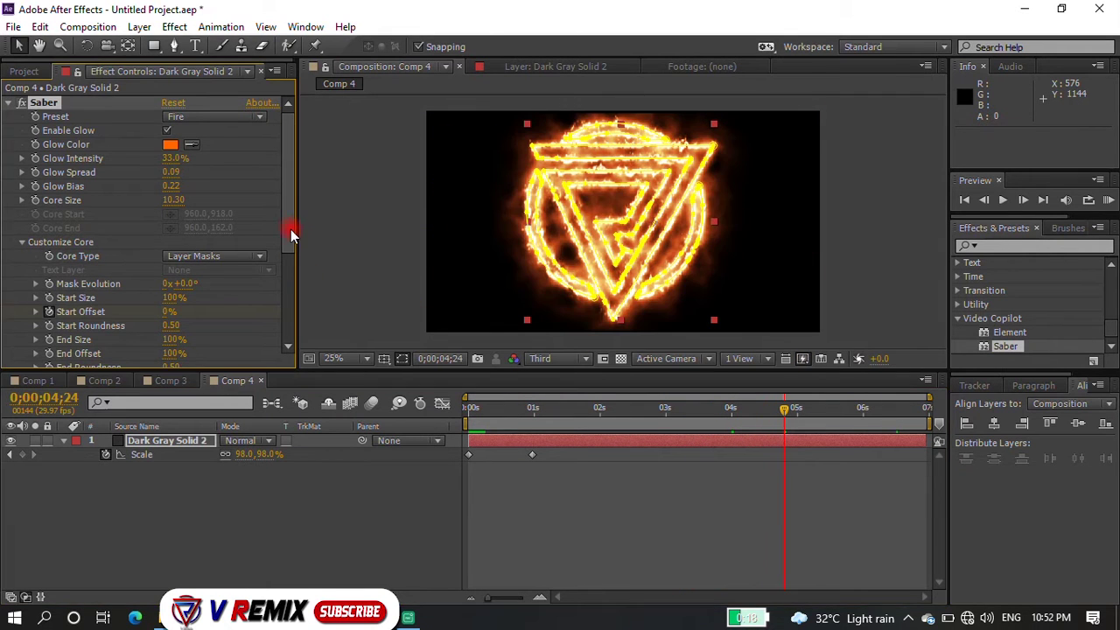
- Add a Glow Intensity keyframe at 152% at 0;00;06;02
left_click_drag(290, 224, 295, 254)
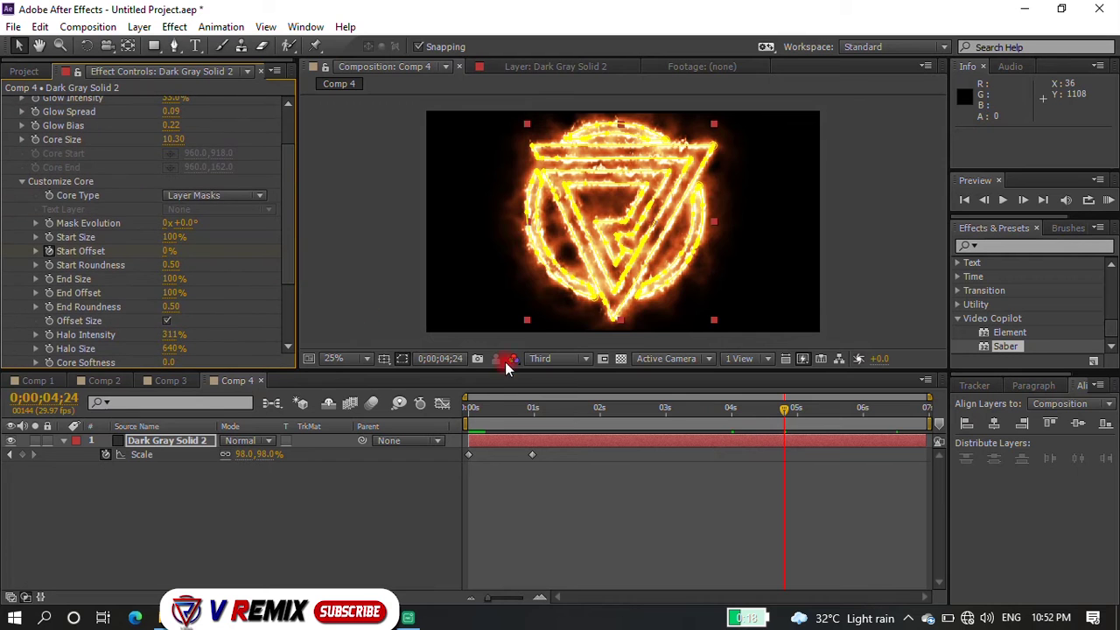
left_click(869, 408)
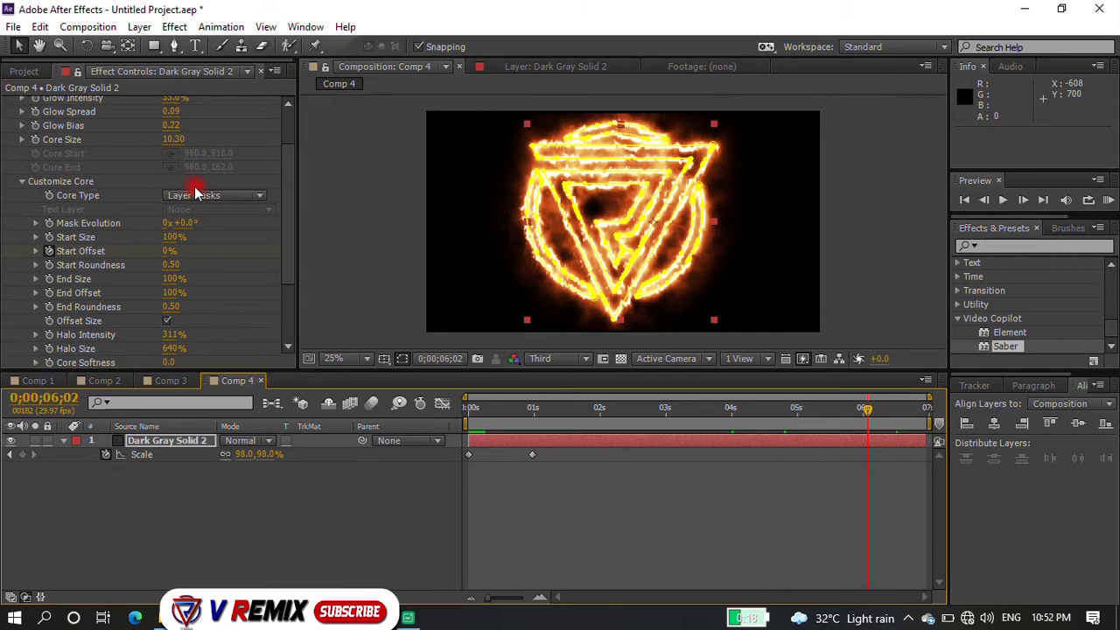
scroll(243, 238, "up", 2)
scroll(278, 189, "up", 2)
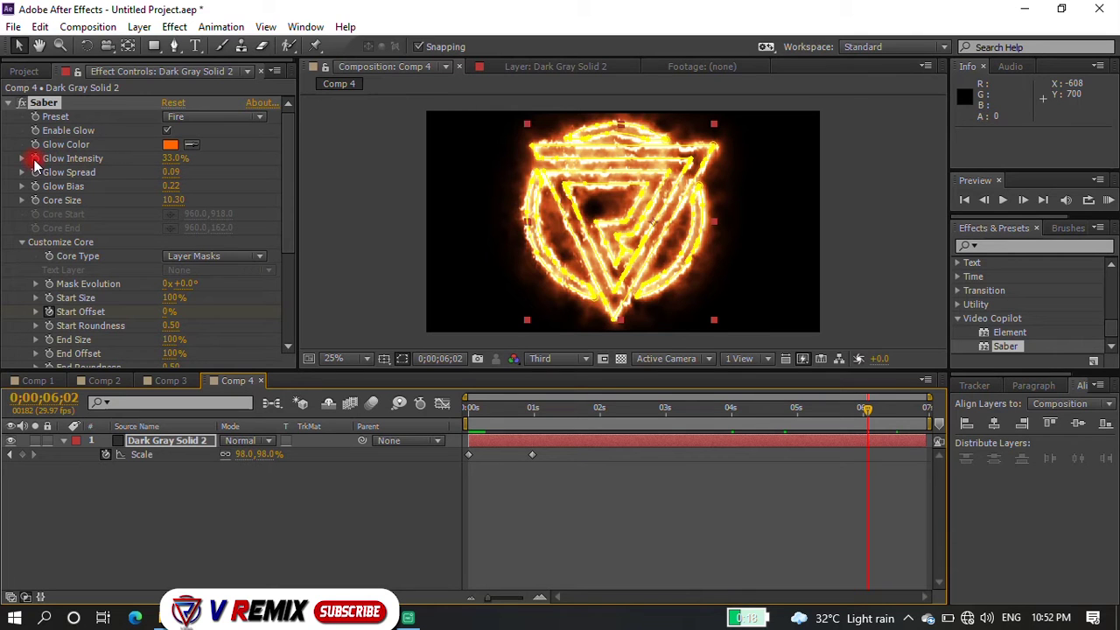
left_click(35, 160)
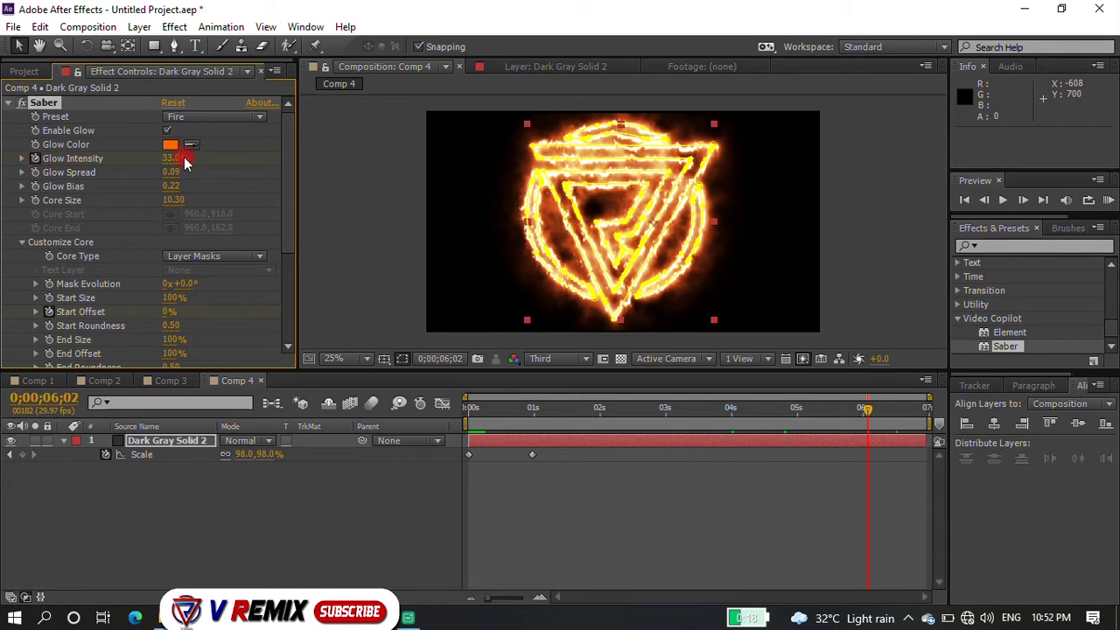
mouse_move(173, 163)
left_mouse_down()
mouse_move(695, 208)
mouse_move(703, 261)
mouse_move(555, 265)
mouse_move(594, 280)
left_mouse_up()
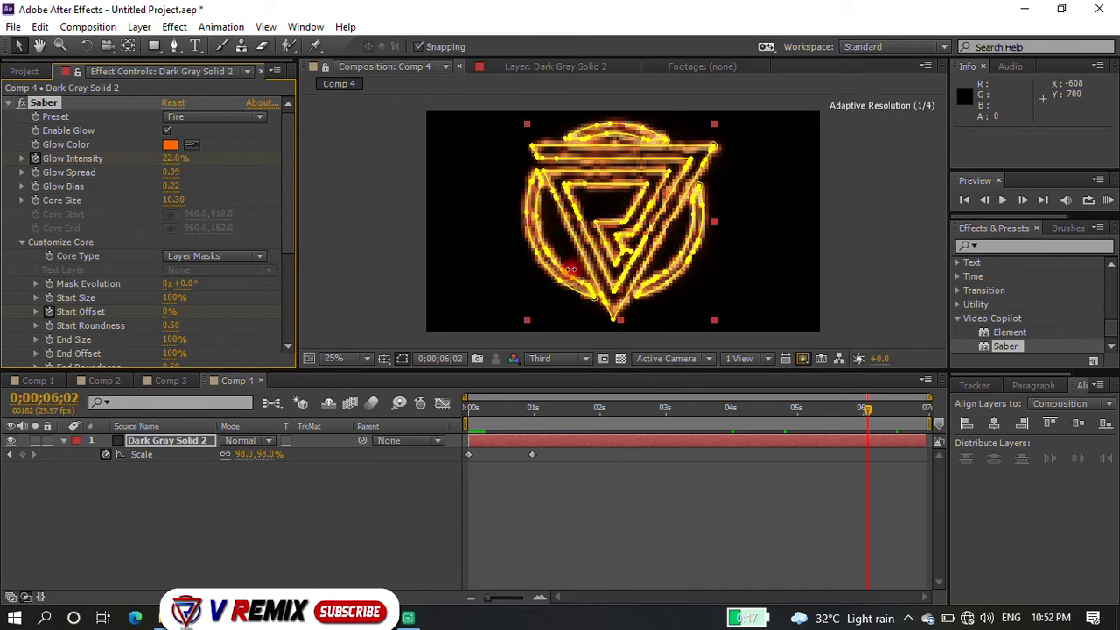
key("ctrl+z")
left_click_drag(168, 169, 273, 204)
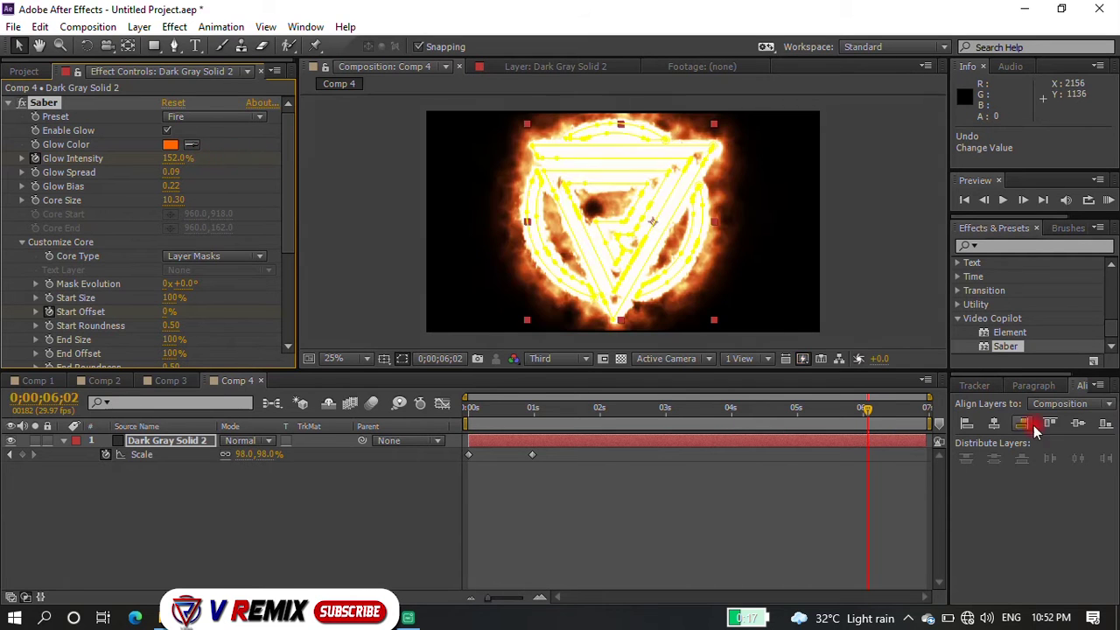
- Raise Glow Intensity to 499% at the last frame, 0;00;06;28, and check the flare
key("u")
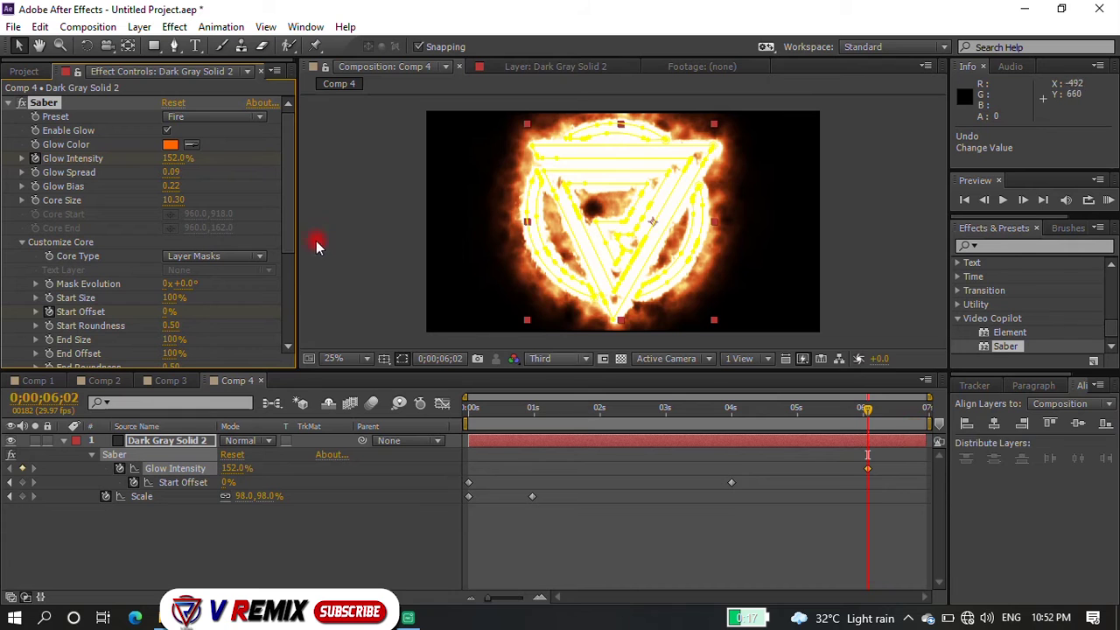
left_click_drag(910, 421, 927, 411)
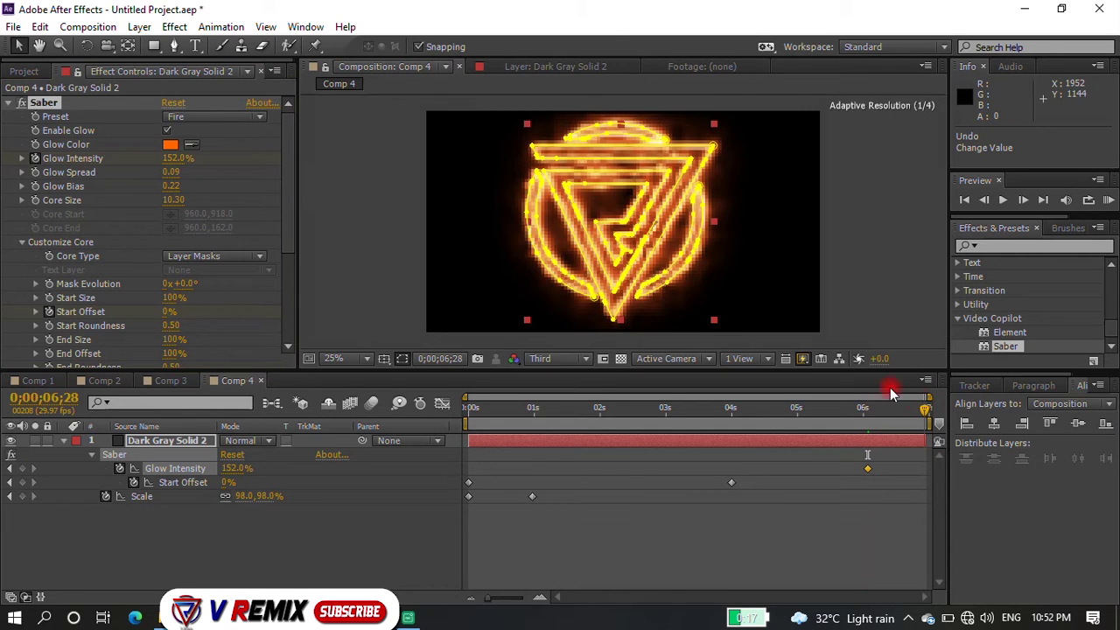
left_click_drag(172, 161, 1115, 164)
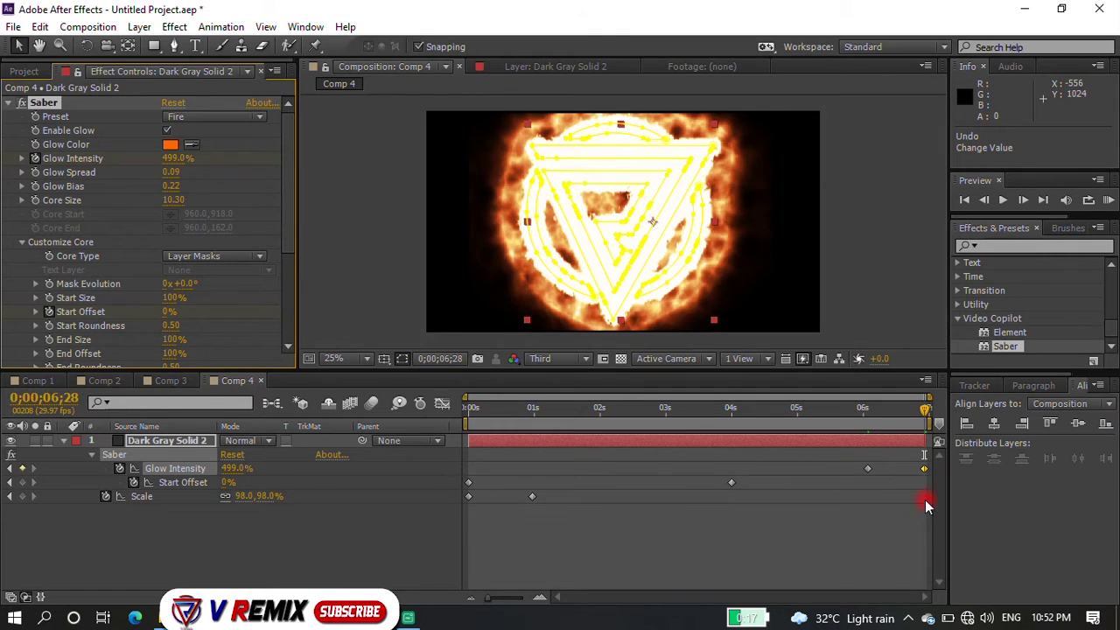
left_click(896, 413)
- Move the final Glow Intensity keyframe back to 0;00;06;14
left_click_drag(896, 413, 943, 415)
left_click(924, 470)
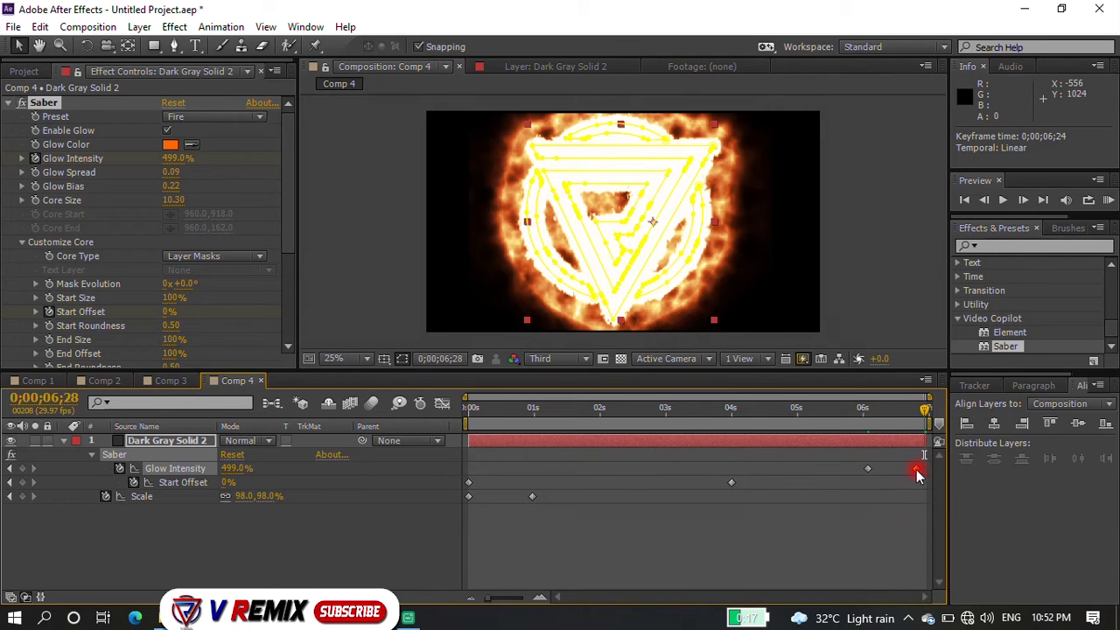
left_click_drag(925, 416, 917, 416)
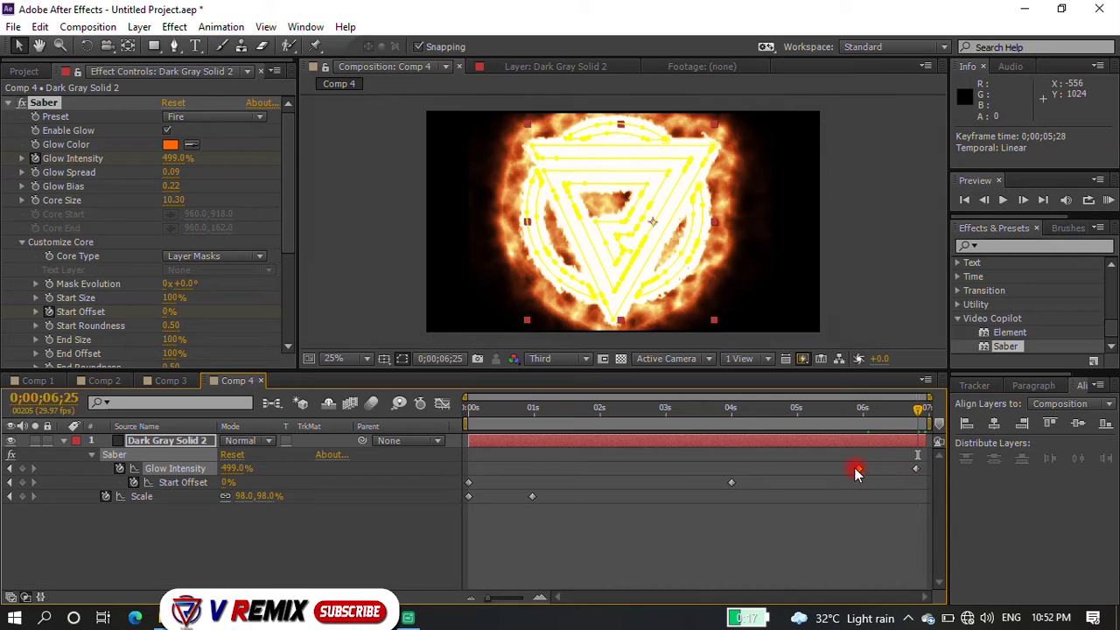
left_click_drag(917, 470, 894, 468)
- Drop Glow Intensity to 0% at the final frame, 0;00;06;28
left_click_drag(918, 417, 930, 415)
left_click(256, 222)
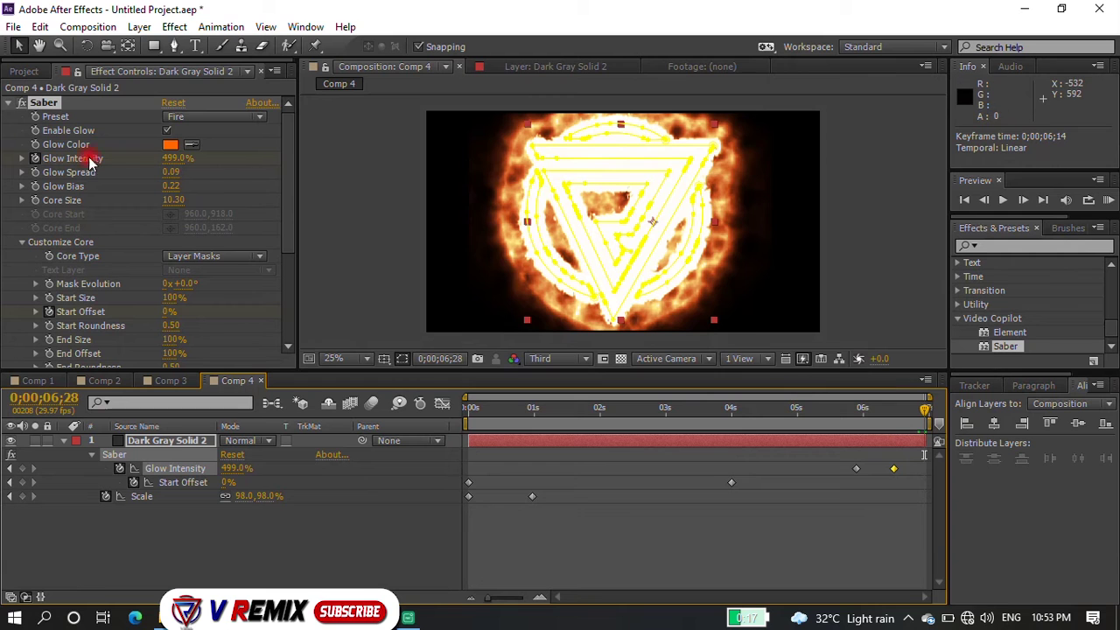
type("95")
key("Return")
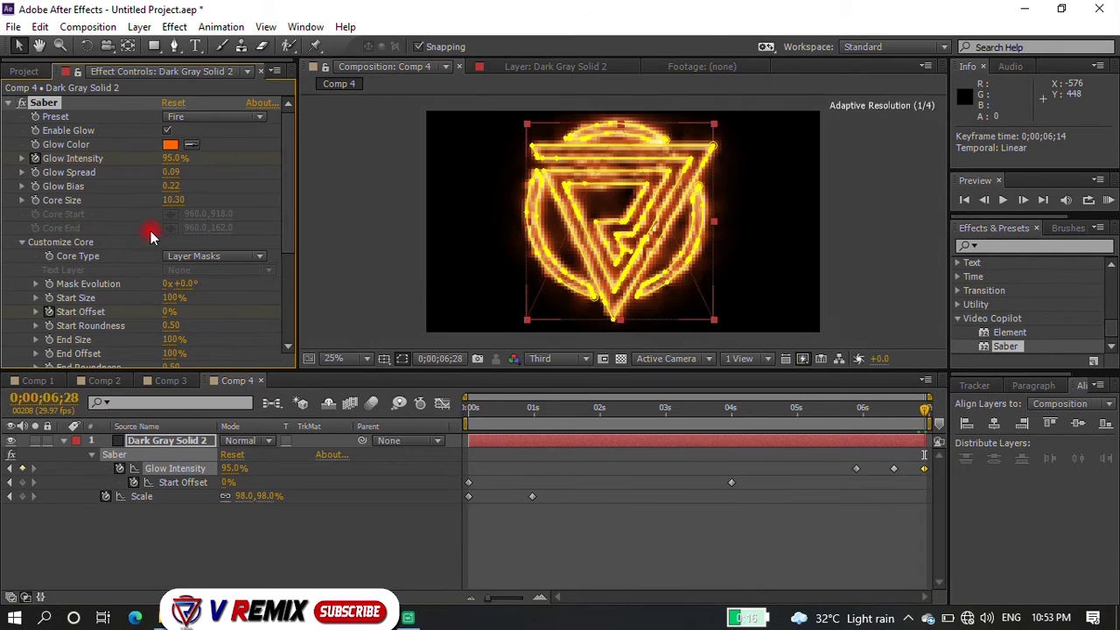
left_click_drag(172, 158, 10, 165)
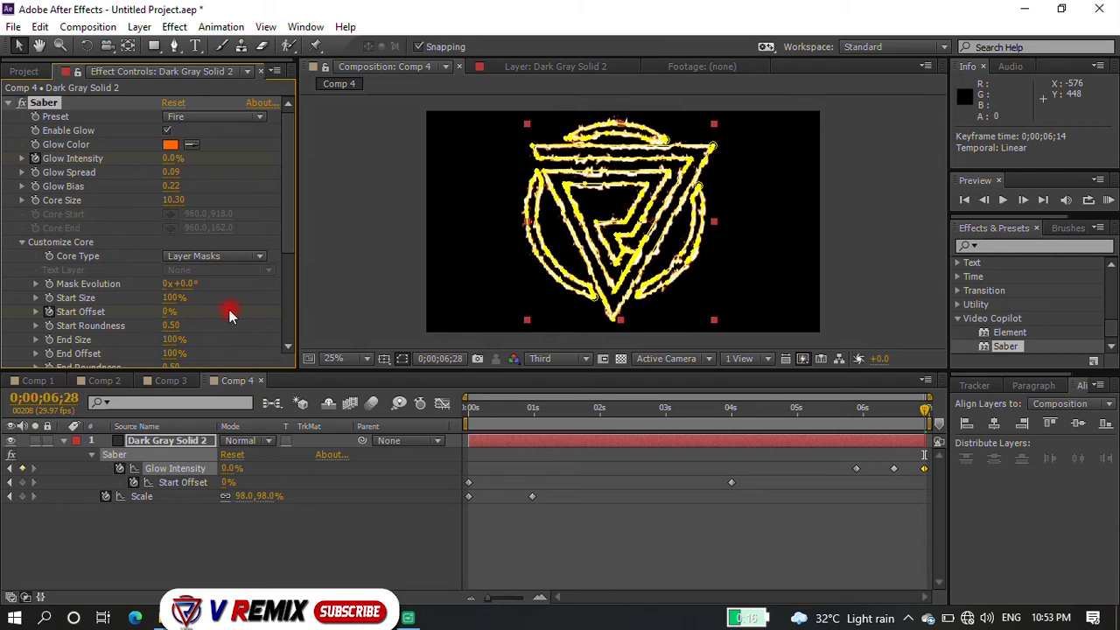
- Preview the glow fading out toward the end, then add Comp 4 to the Render Queue
mouse_move(503, 418)
left_mouse_down()
mouse_move(393, 400)
mouse_move(512, 434)
left_mouse_up()
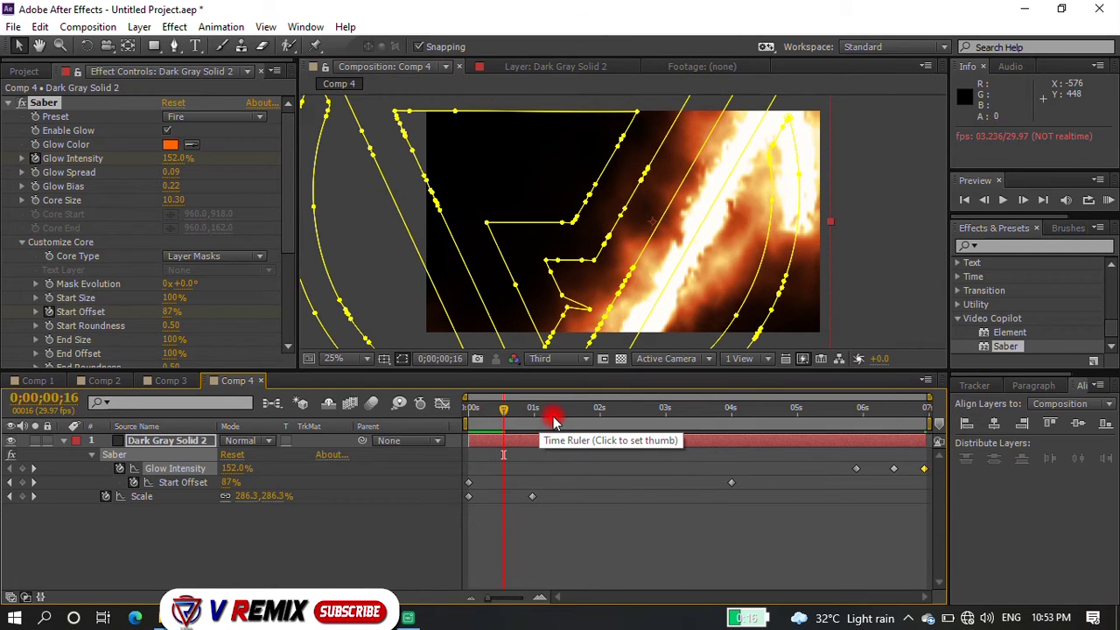
left_click(629, 415)
mouse_move(631, 420)
left_mouse_down()
mouse_move(938, 420)
mouse_move(893, 422)
left_mouse_up()
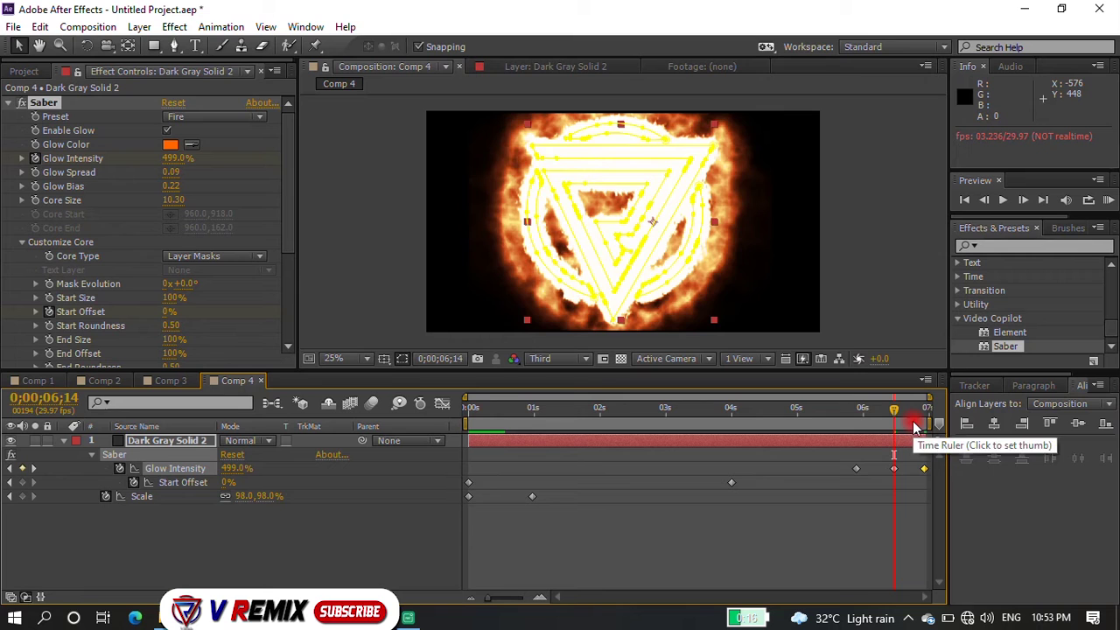
left_click_drag(894, 411, 929, 417)
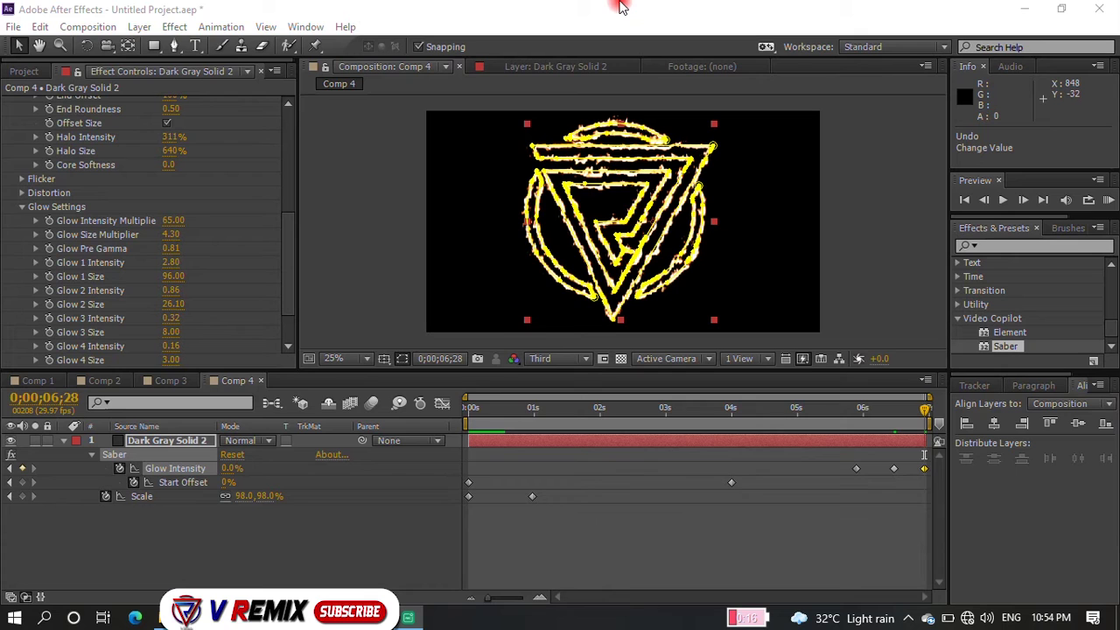
key("ctrl+m")
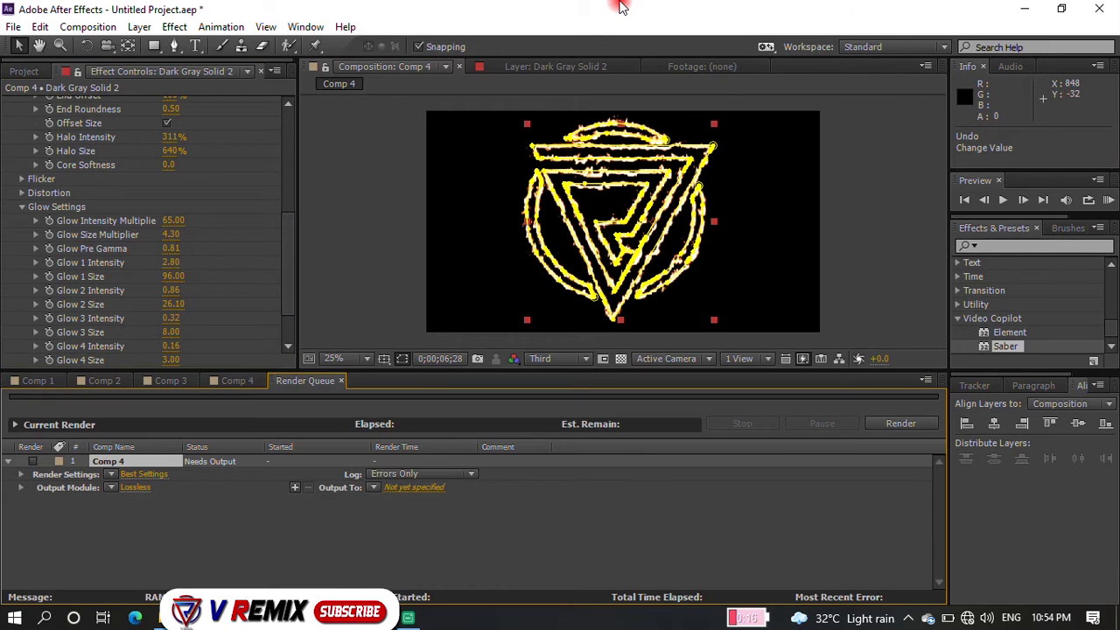
- Set the output module to custom AVI settings with post-render action left as None
left_click(110, 487)
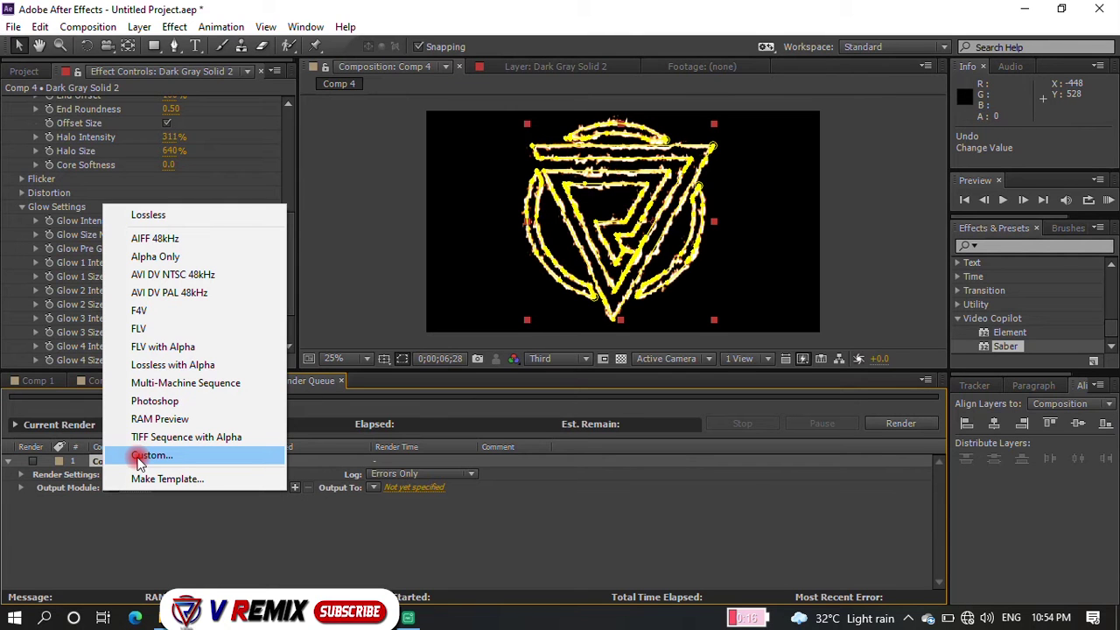
left_click(140, 460)
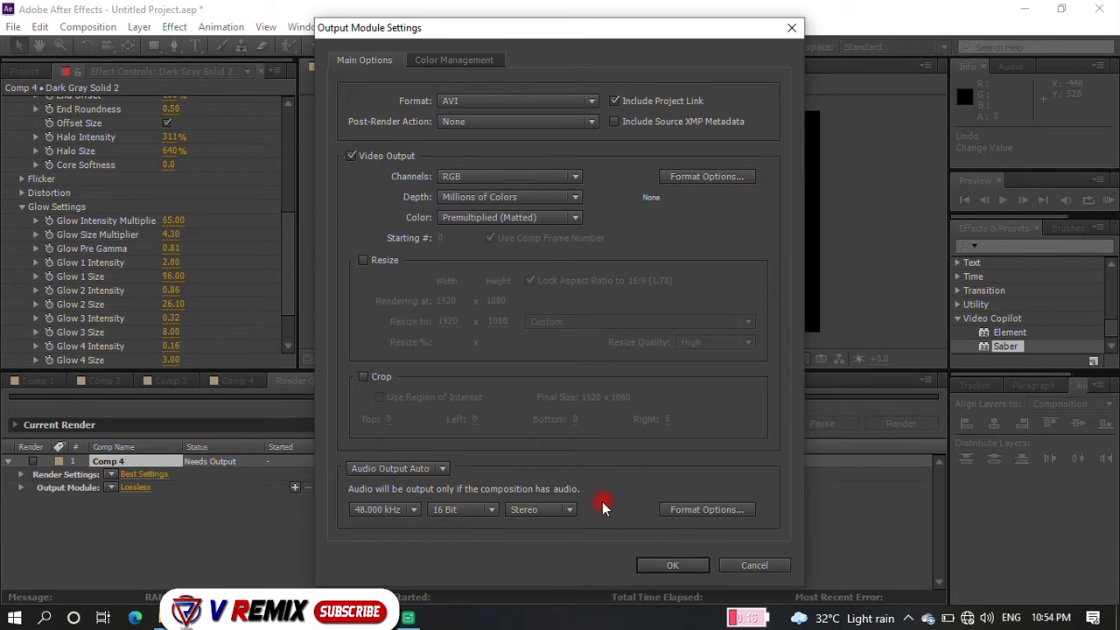
left_click(542, 124)
left_click(570, 92)
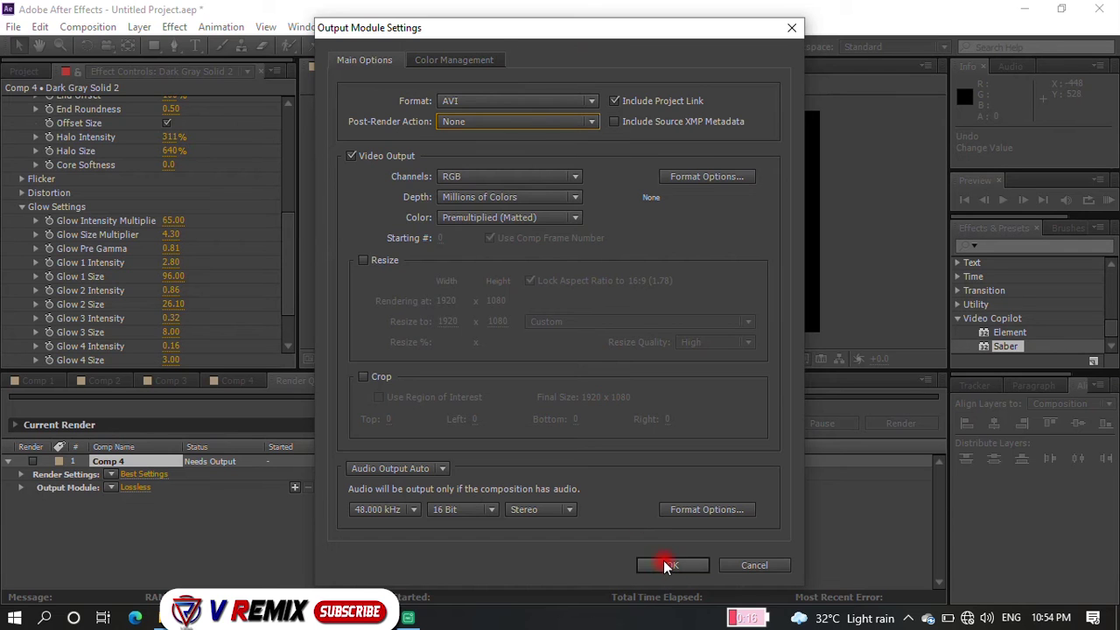
left_click(666, 566)
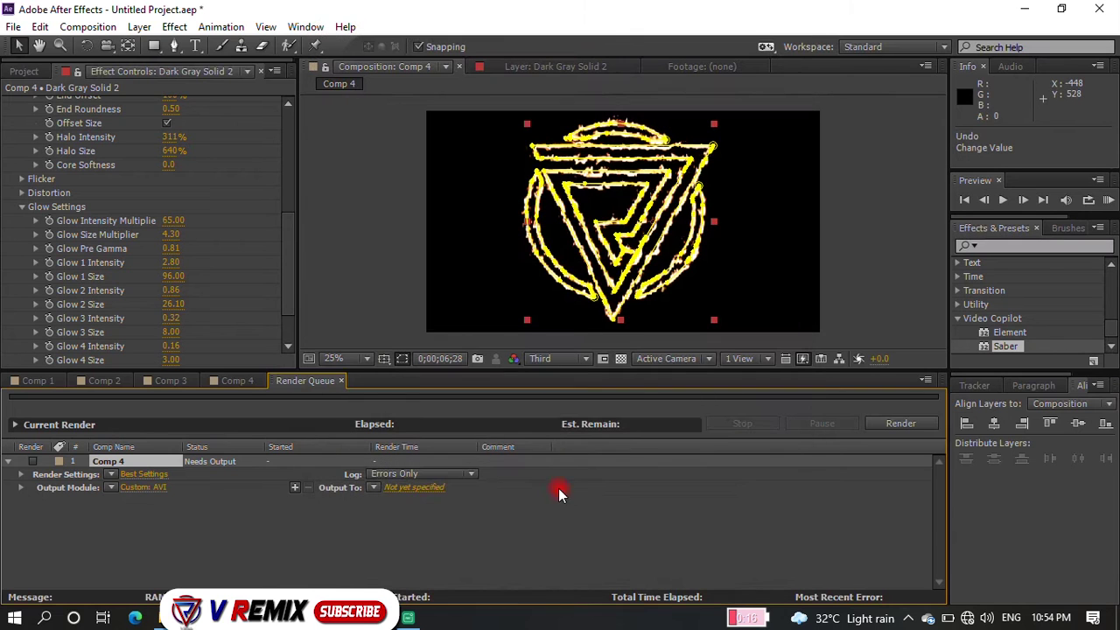
- Output the render as Vremix.avi in the After Effects folder and start rendering
left_click(376, 487)
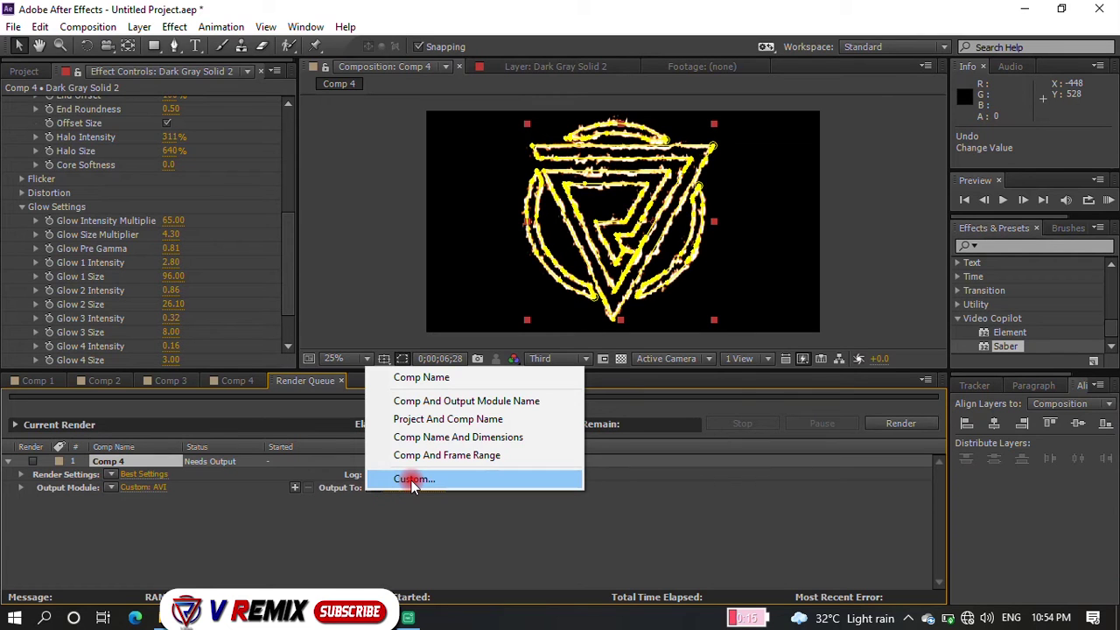
left_click(412, 480)
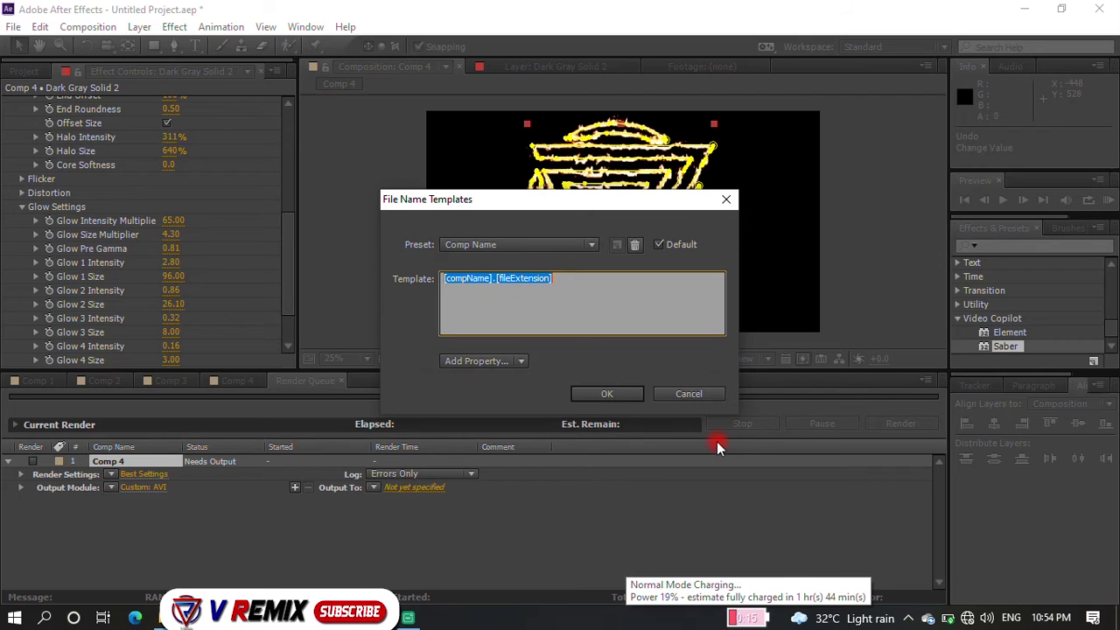
left_click(699, 394)
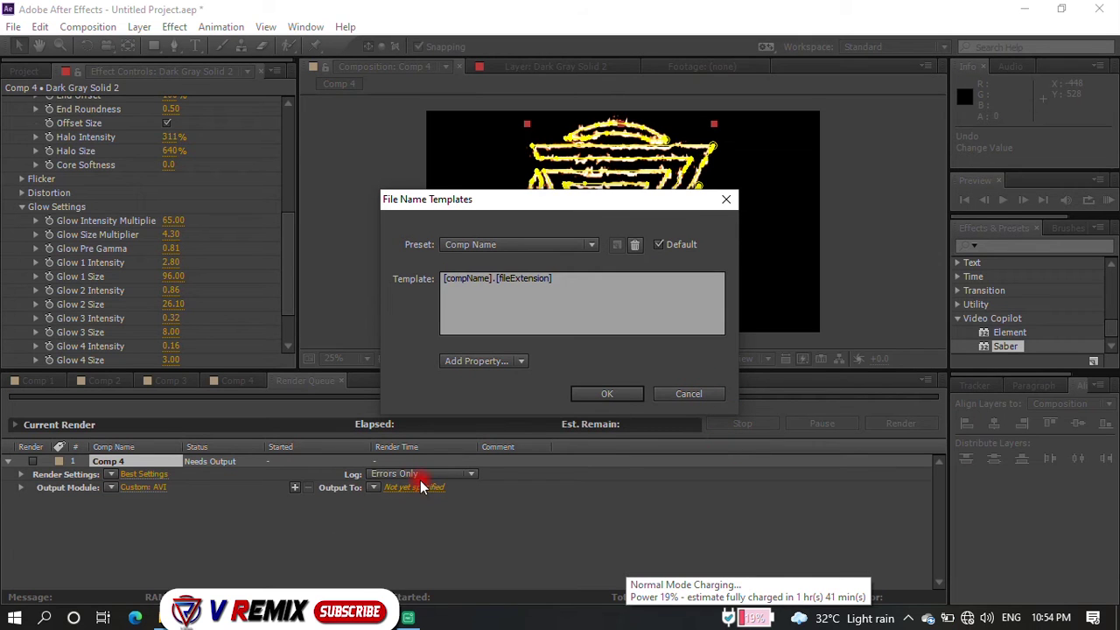
left_click(676, 393)
left_click(411, 482)
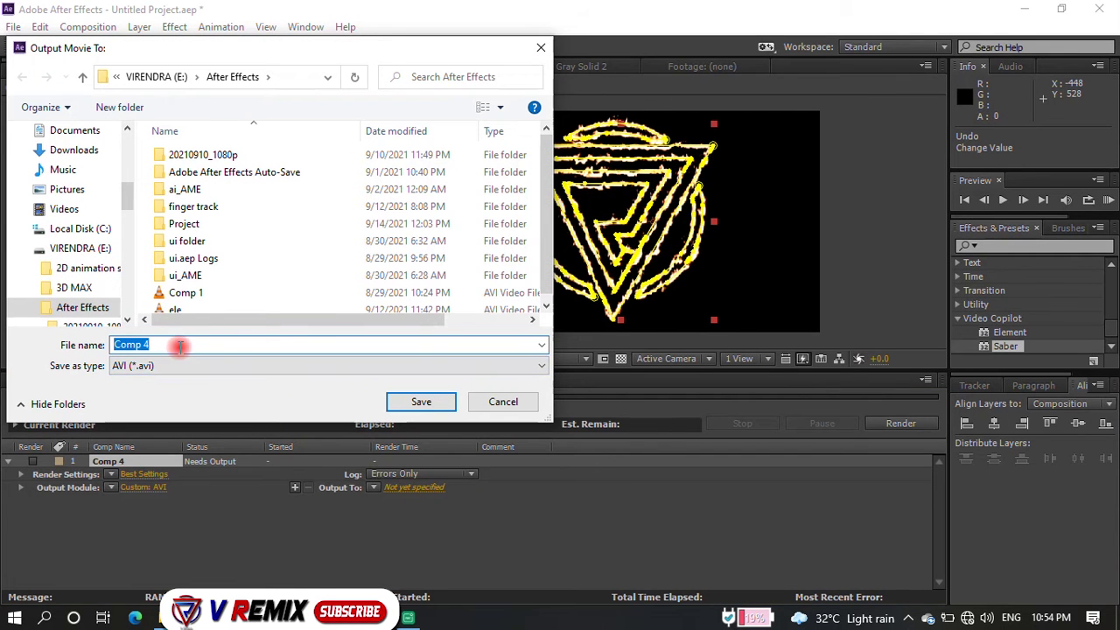
type("Vremix")
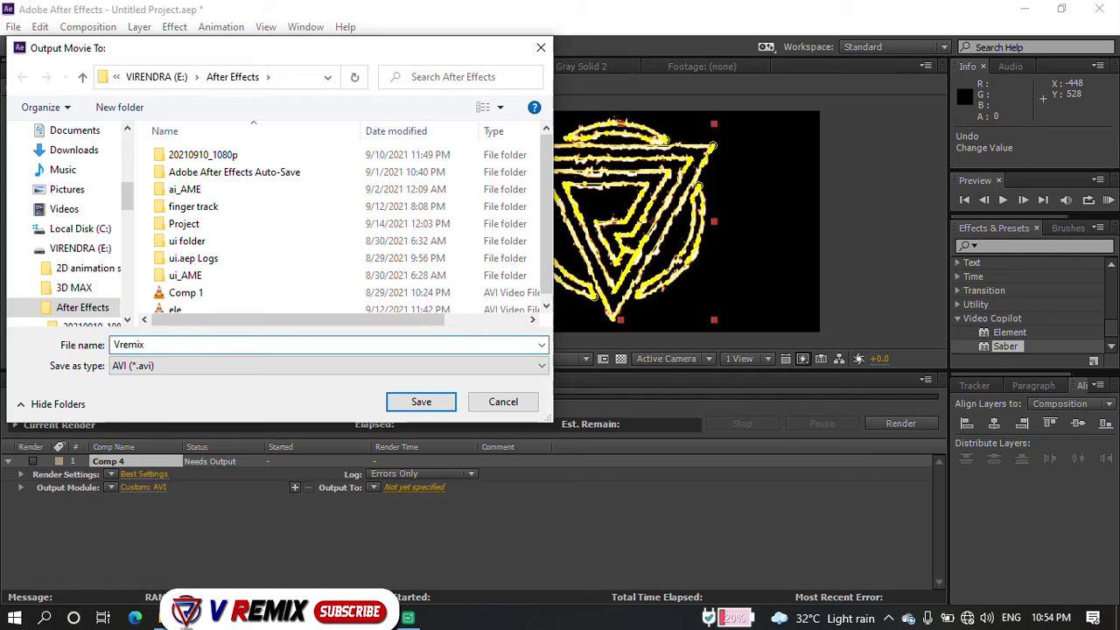
key("Return")
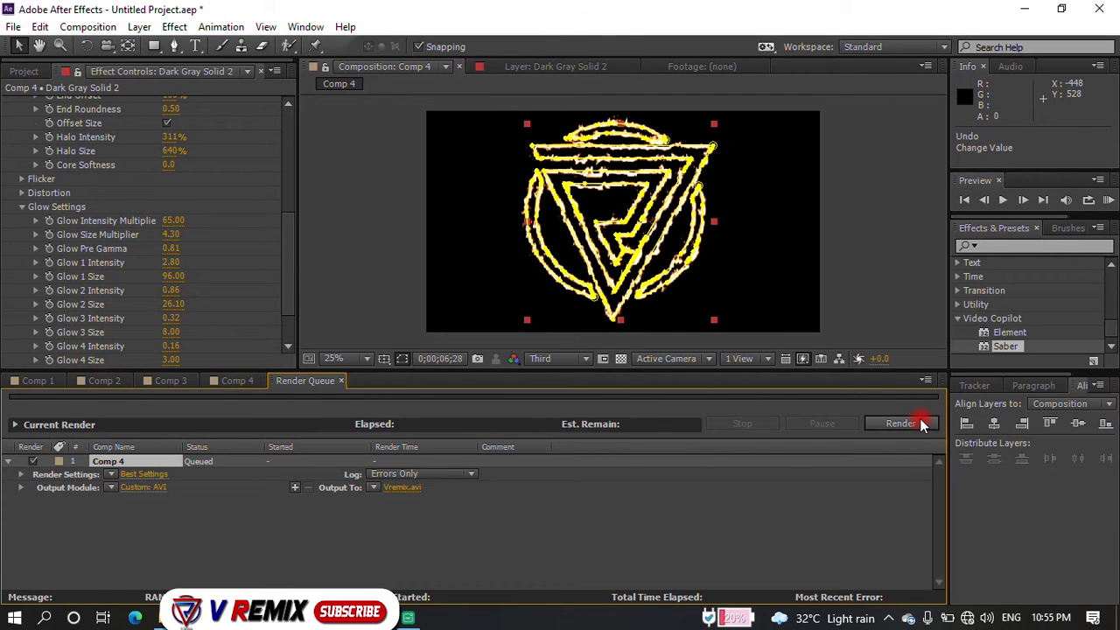
left_click(919, 424)
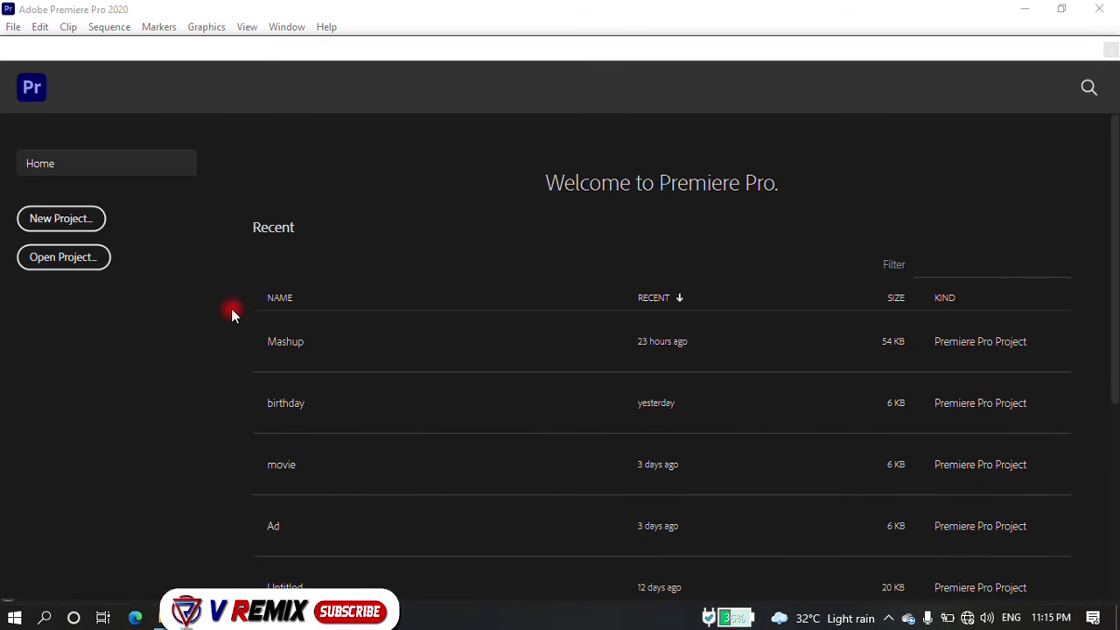
- Create a new Premiere project named Logo instead of overwriting Untitled, and bring up Import
left_click(69, 223)
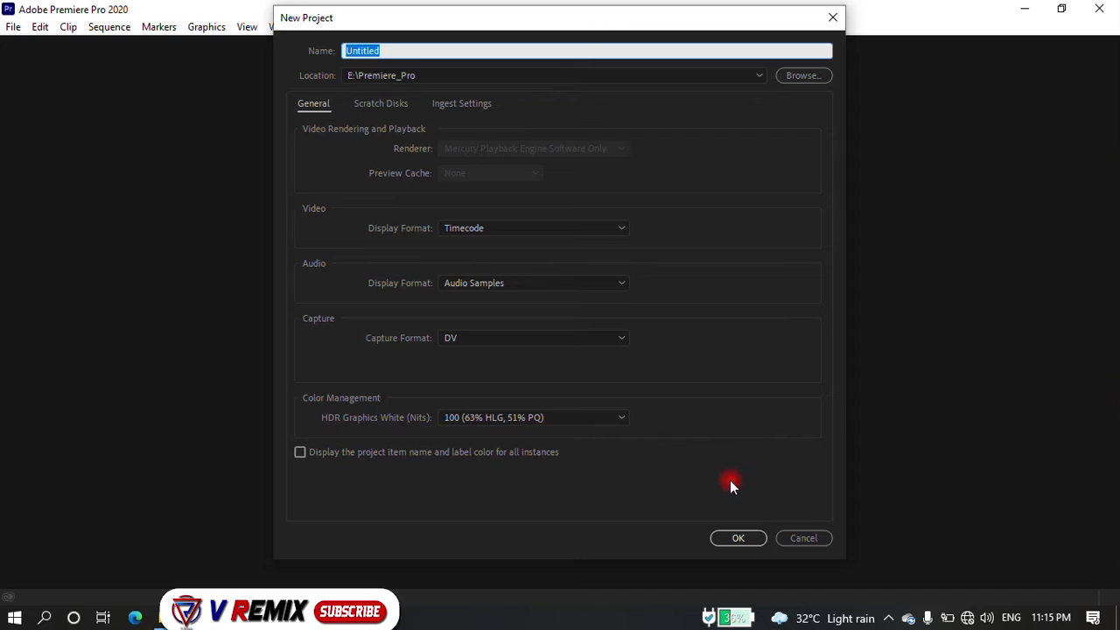
left_click(734, 537)
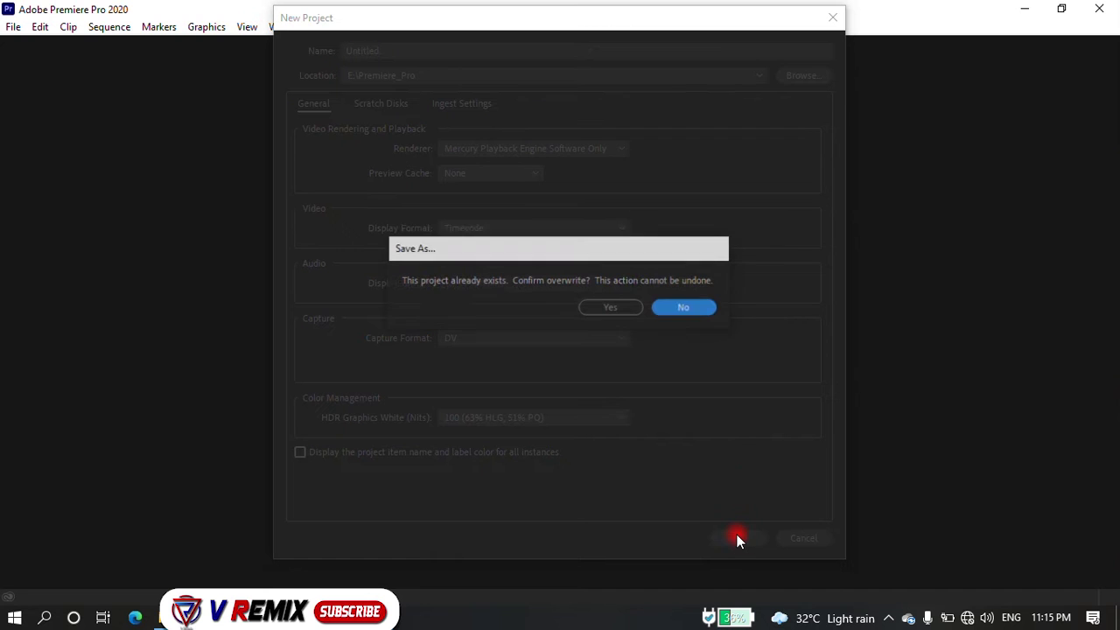
left_click(691, 304)
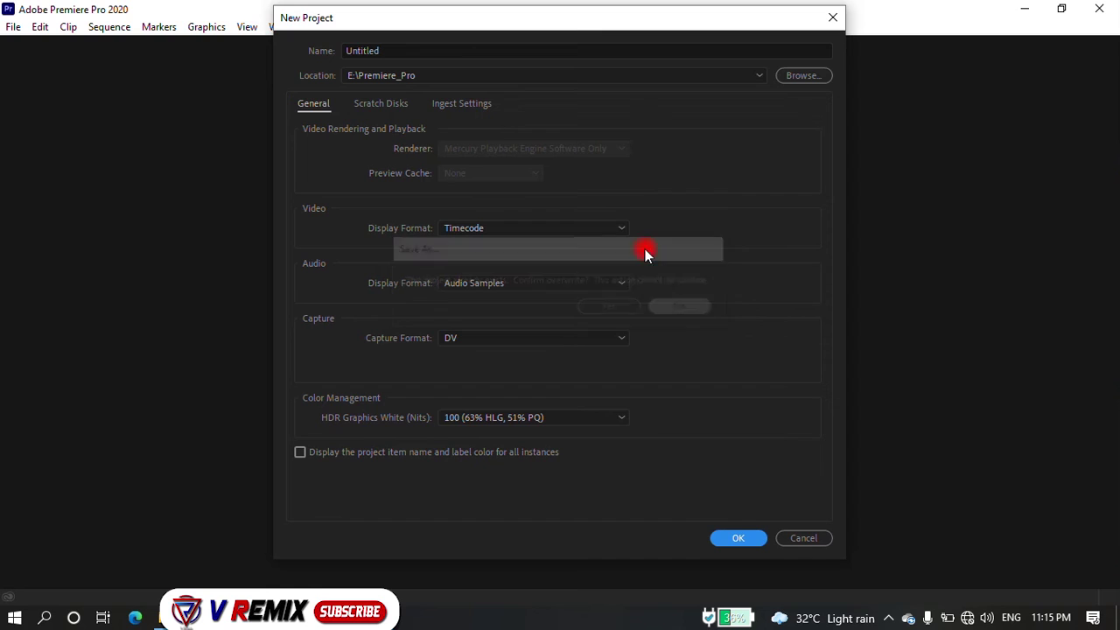
double_click(441, 49)
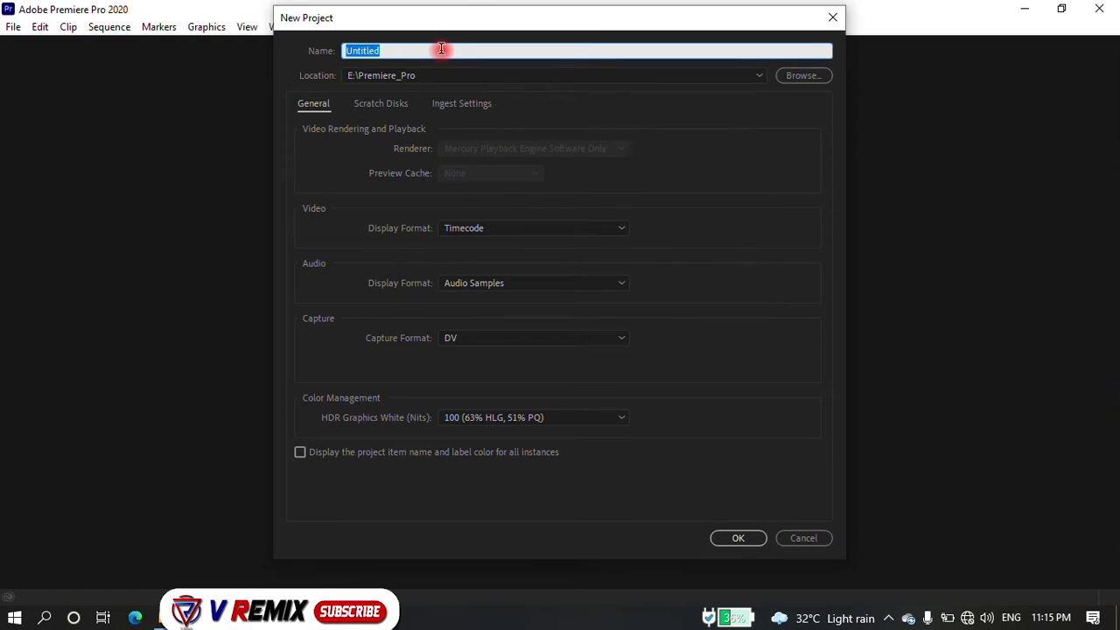
type("Logo")
key("Return")
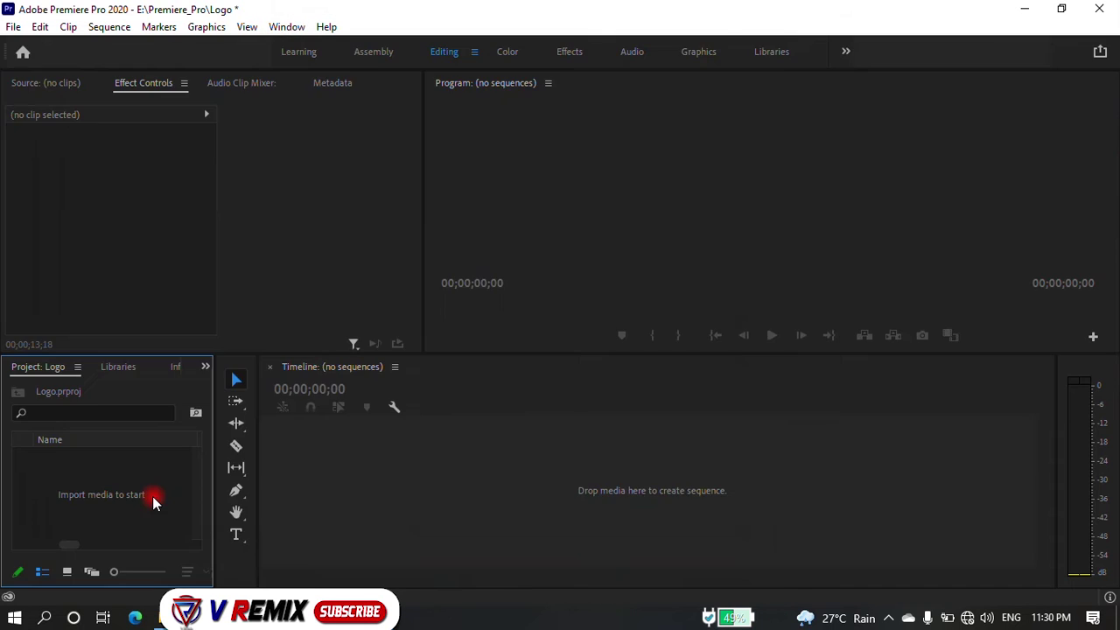
double_click(152, 496)
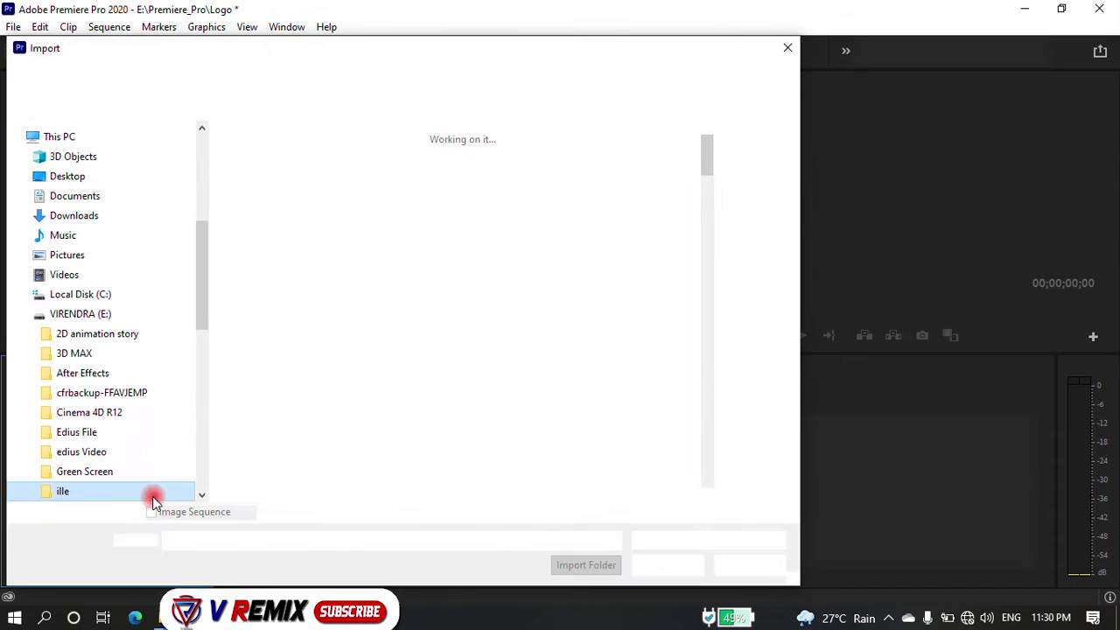
- Import the rendered video from the After Effects folder on the E: drive
left_click(191, 81)
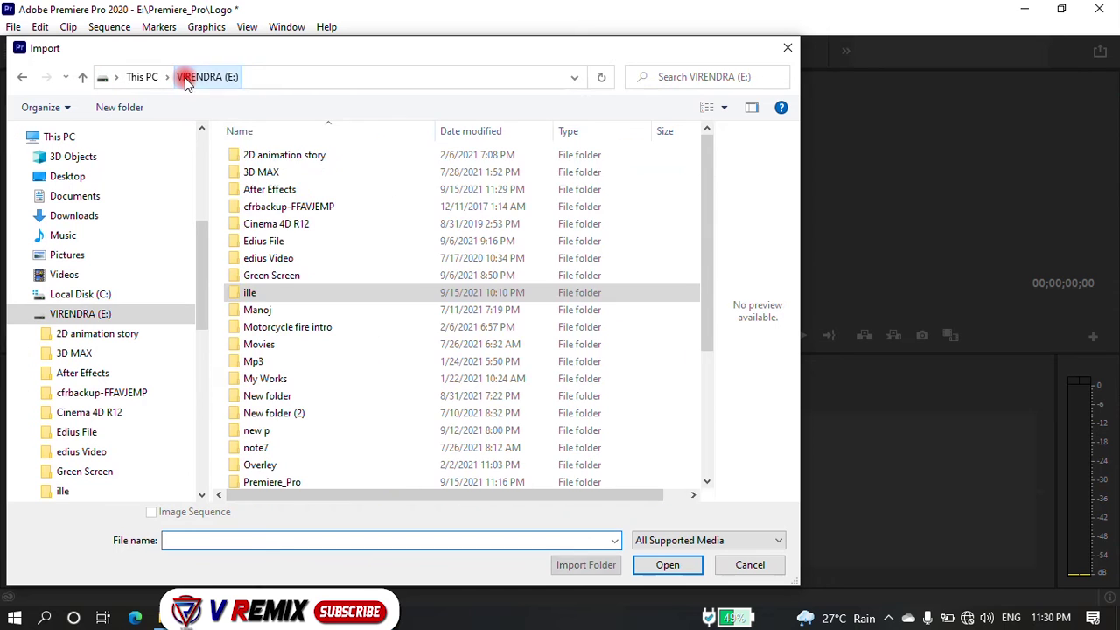
left_click(268, 190)
double_click(269, 191)
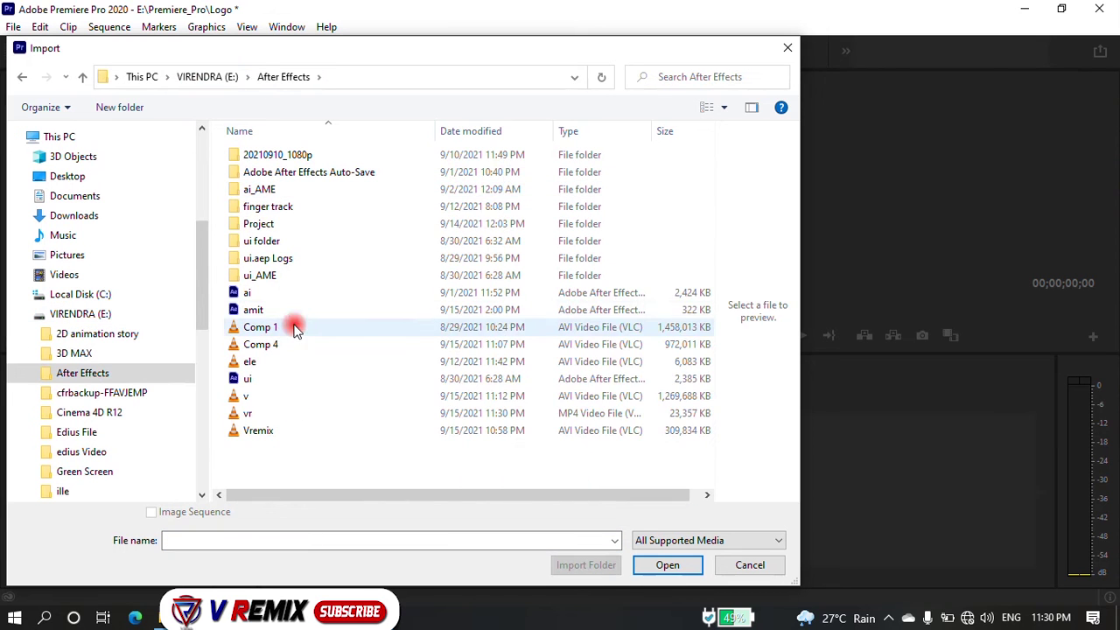
double_click(264, 419)
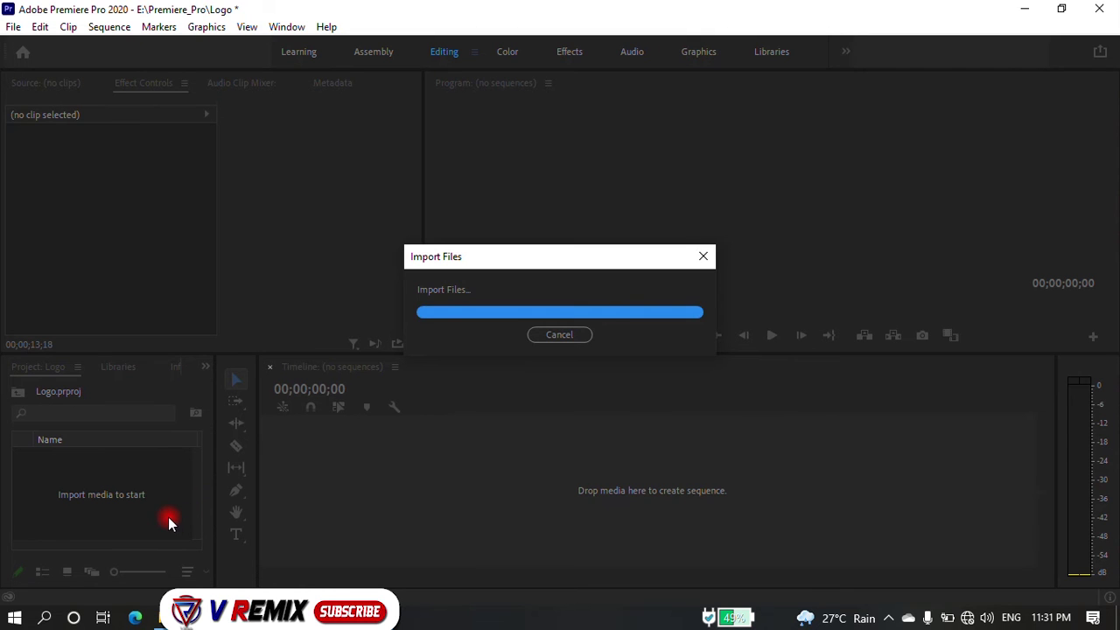
- Import logo vremix-01.jpg from the ille folder on the E: drive
key("ctrl+i")
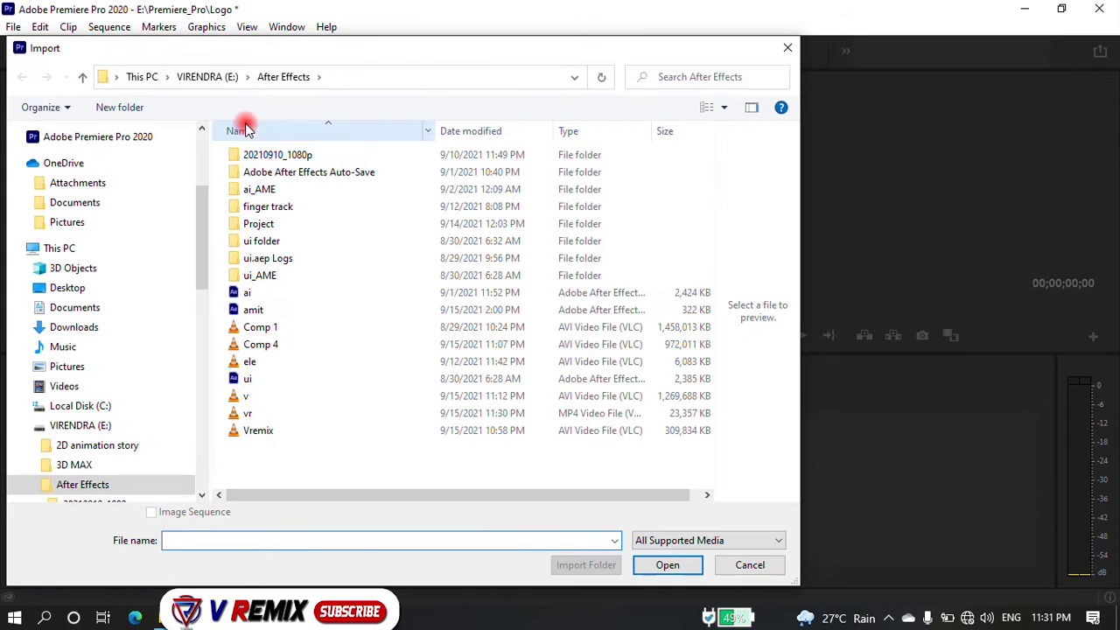
left_click(205, 77)
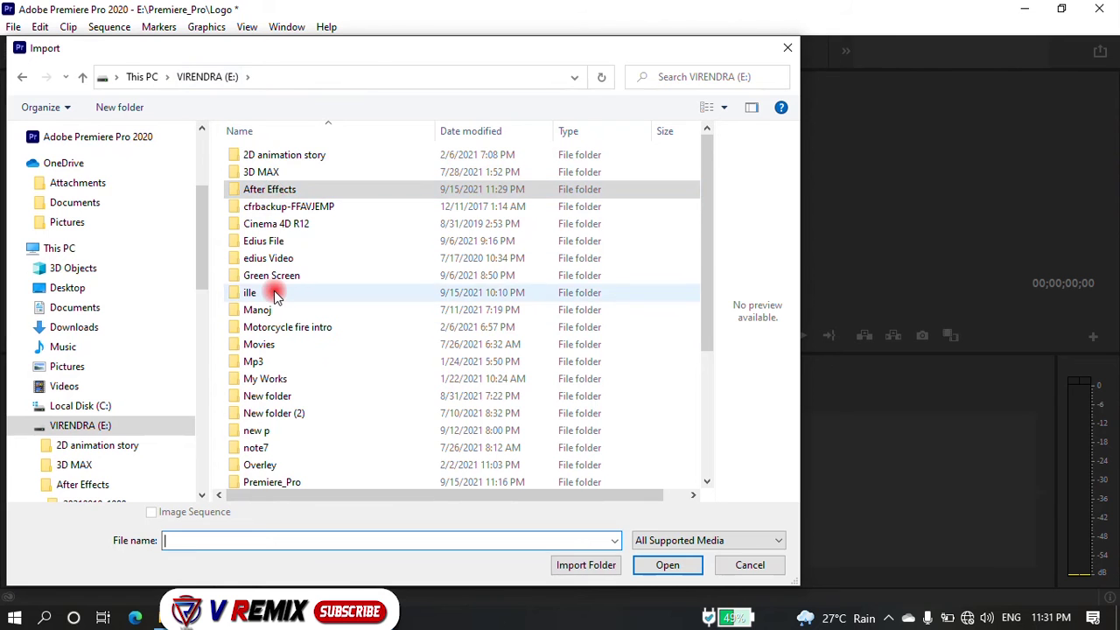
double_click(274, 292)
mouse_move(707, 179)
left_mouse_down()
mouse_move(718, 472)
mouse_move(714, 334)
left_mouse_up()
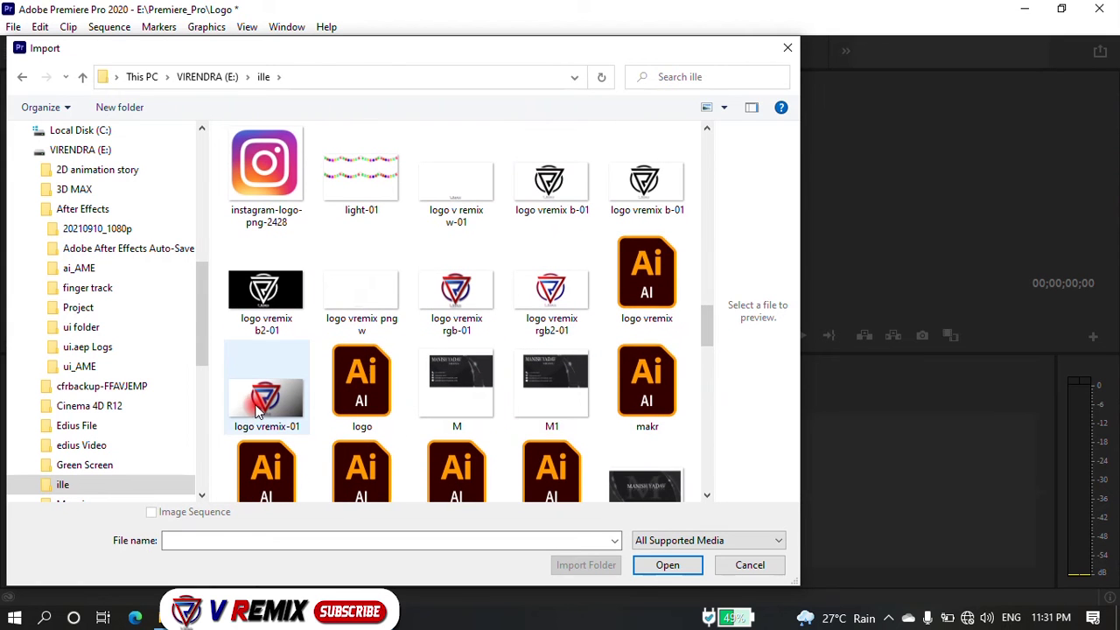
left_click(266, 389)
left_click(667, 566)
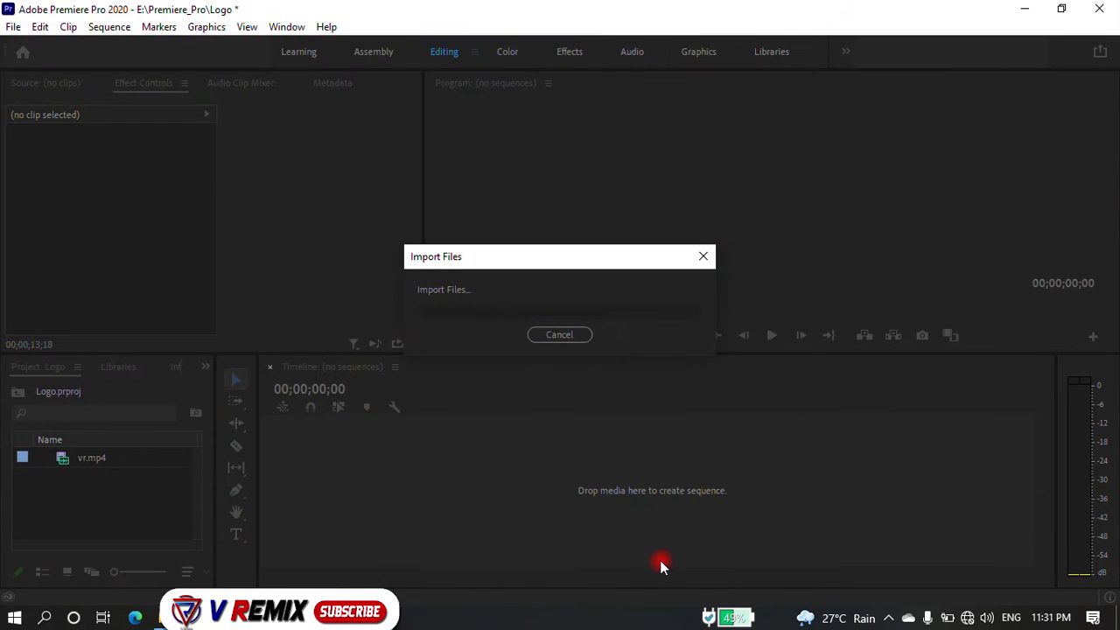
left_click(83, 495)
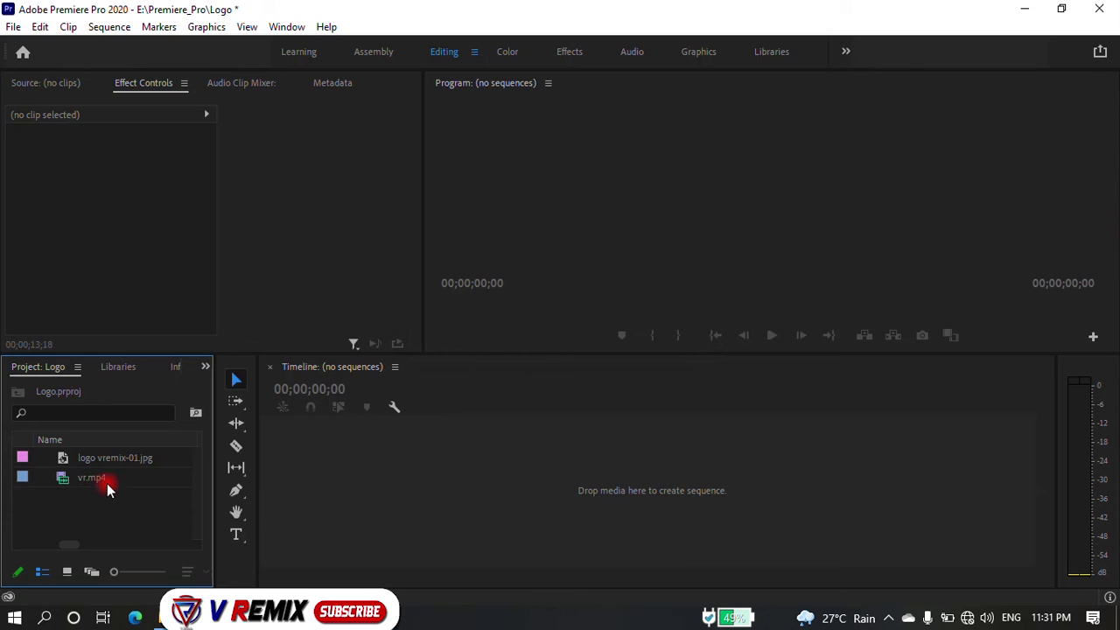
- Create a vr sequence from vr.mp4 and place logo vremix-01.jpg on V1 around 16 seconds
left_click_drag(96, 482, 378, 472)
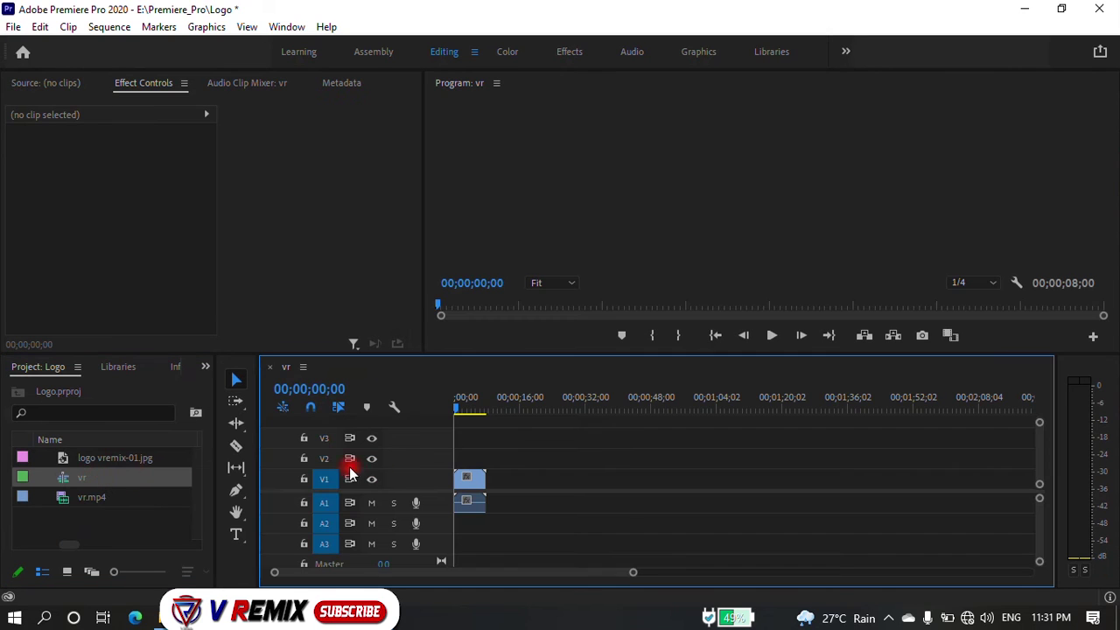
left_click(99, 462)
mouse_move(521, 507)
left_mouse_down()
mouse_move(528, 484)
mouse_move(475, 458)
left_mouse_up()
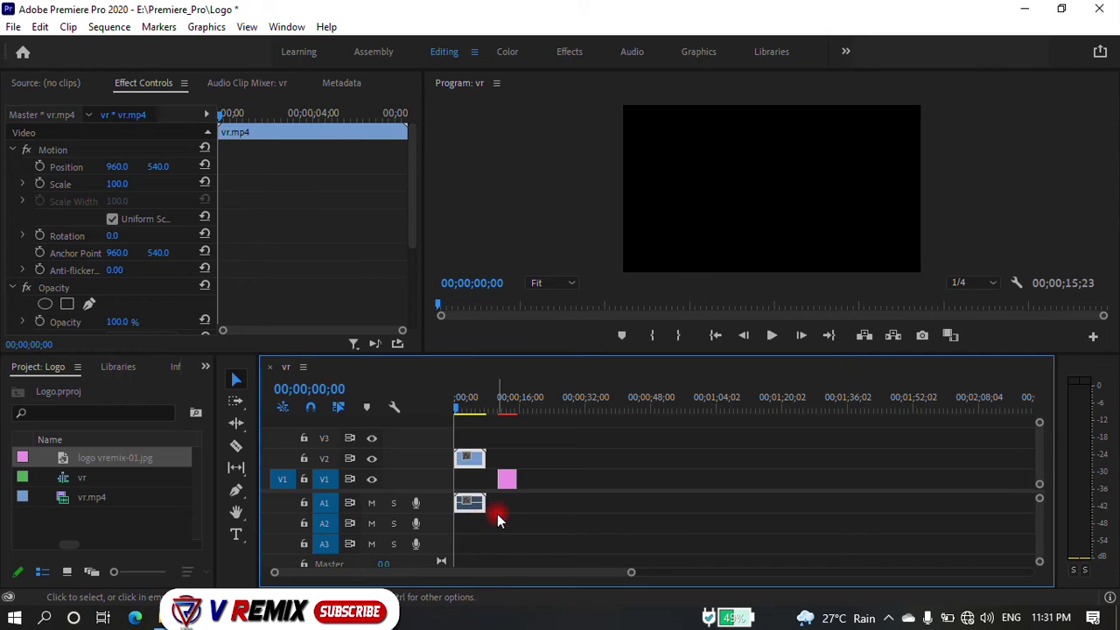
left_click(467, 500)
left_click(569, 493)
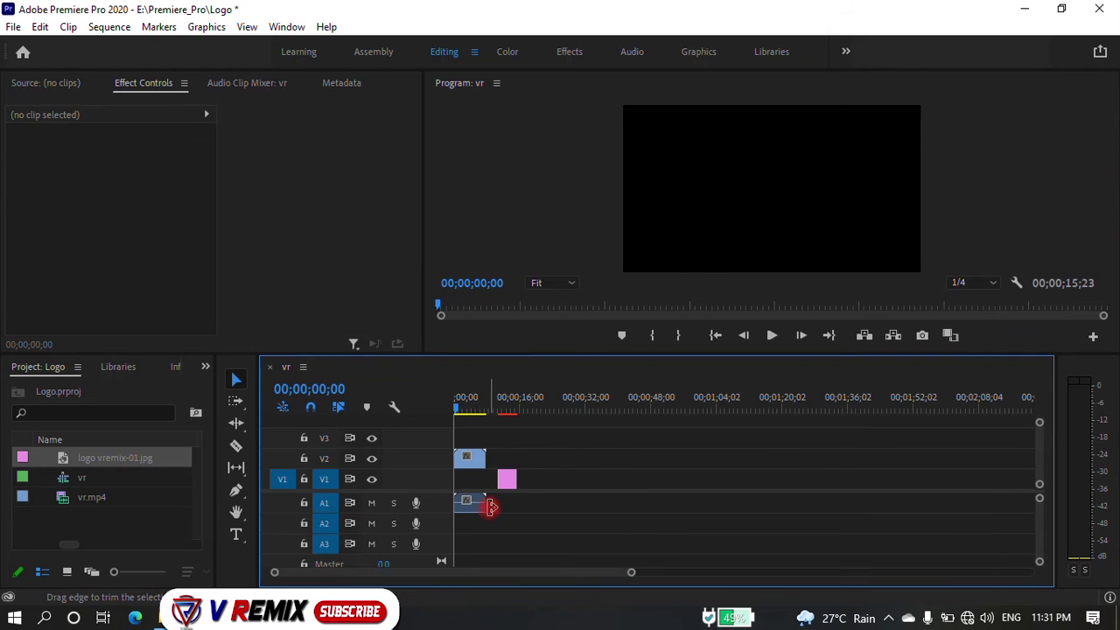
- Unlink vr.mp4's audio and delete the A1 audio clip
scroll(480, 506, "up", 3)
right_click(481, 505)
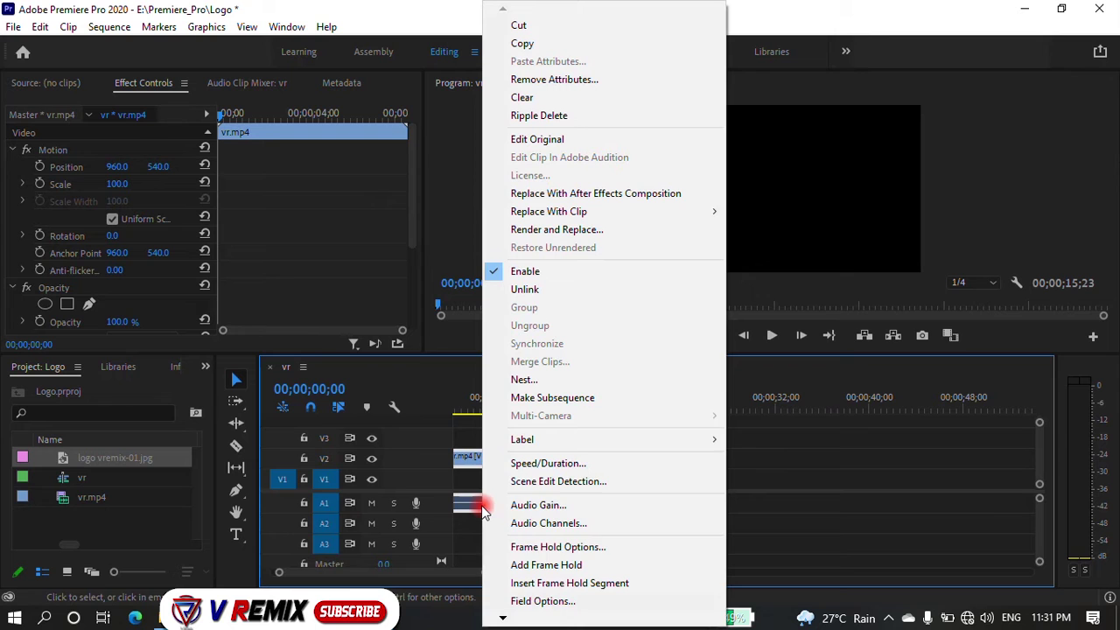
left_click(564, 291)
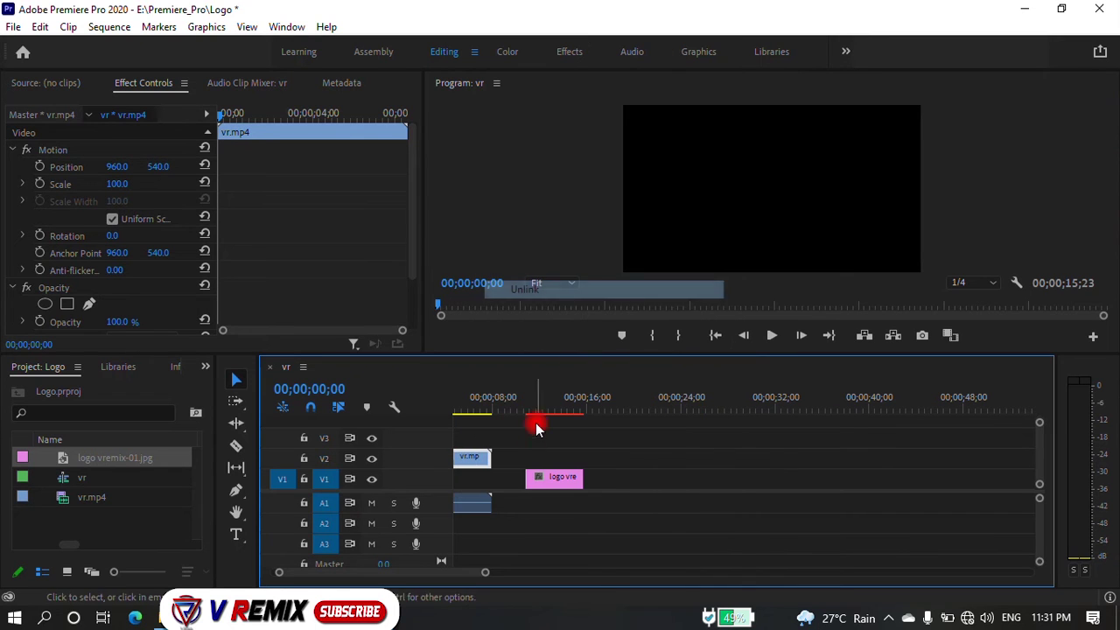
left_click(482, 505)
key("Delete")
- Slide the logo clip earlier so it overlaps the end of vr.mp4, and preview the change
left_click_drag(477, 401, 389, 412)
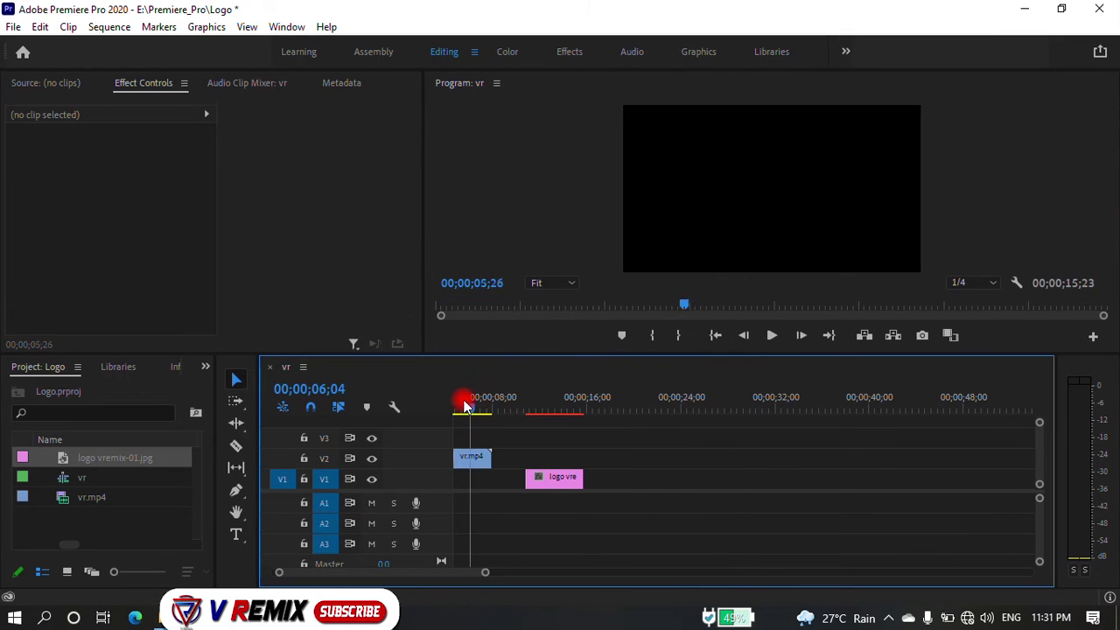
scroll(480, 480, "up", 2)
scroll(481, 481, "up", 2)
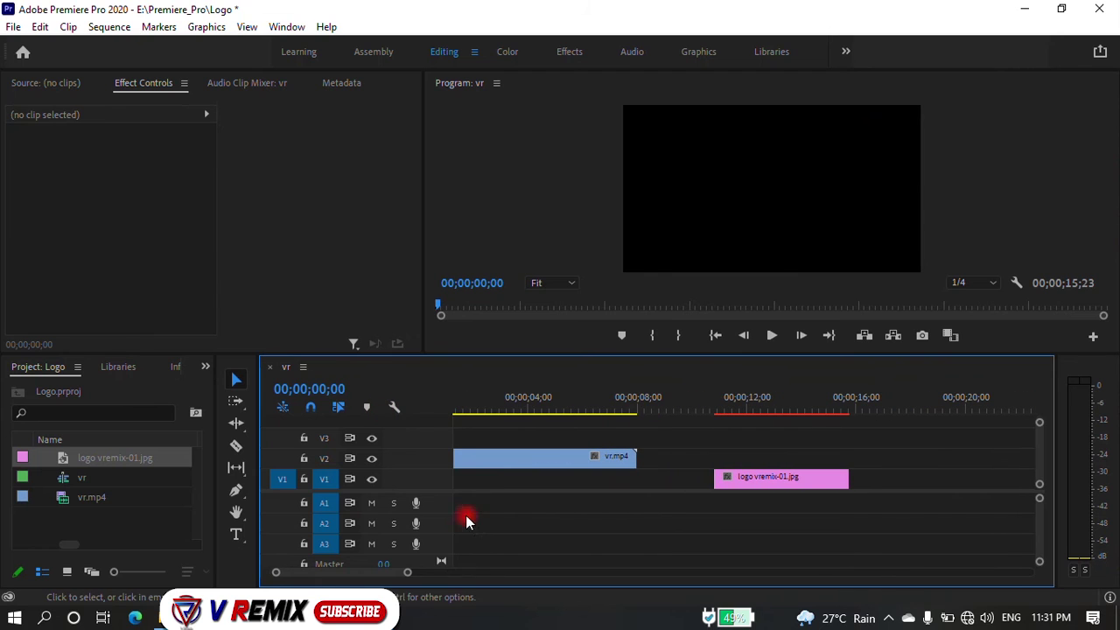
left_click_drag(377, 570, 349, 570)
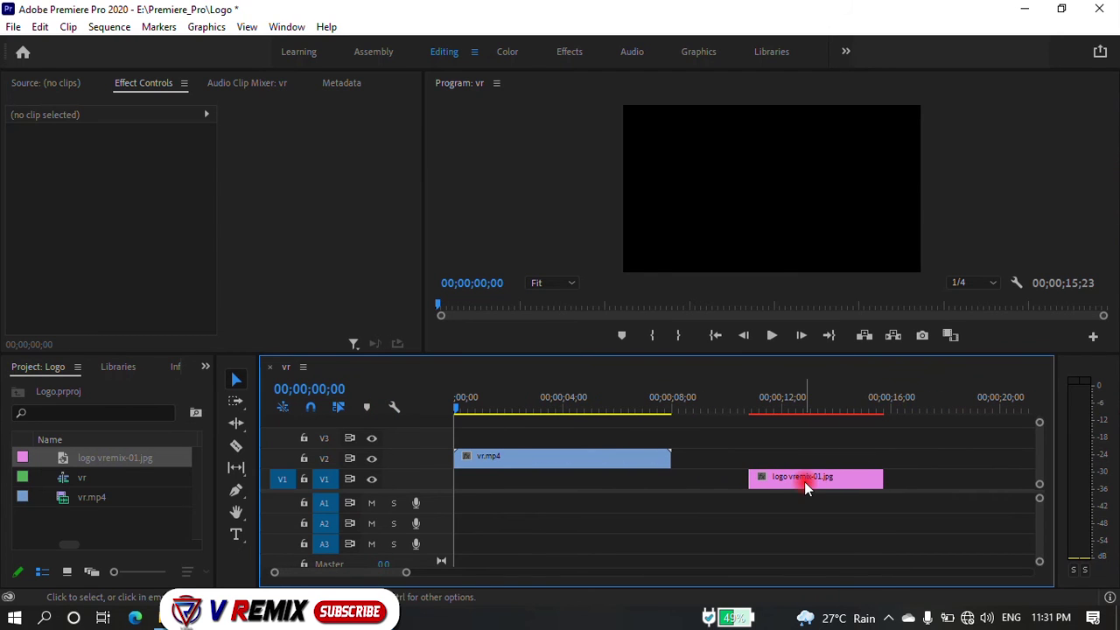
left_click_drag(803, 481, 709, 481)
left_click_drag(588, 399, 606, 406)
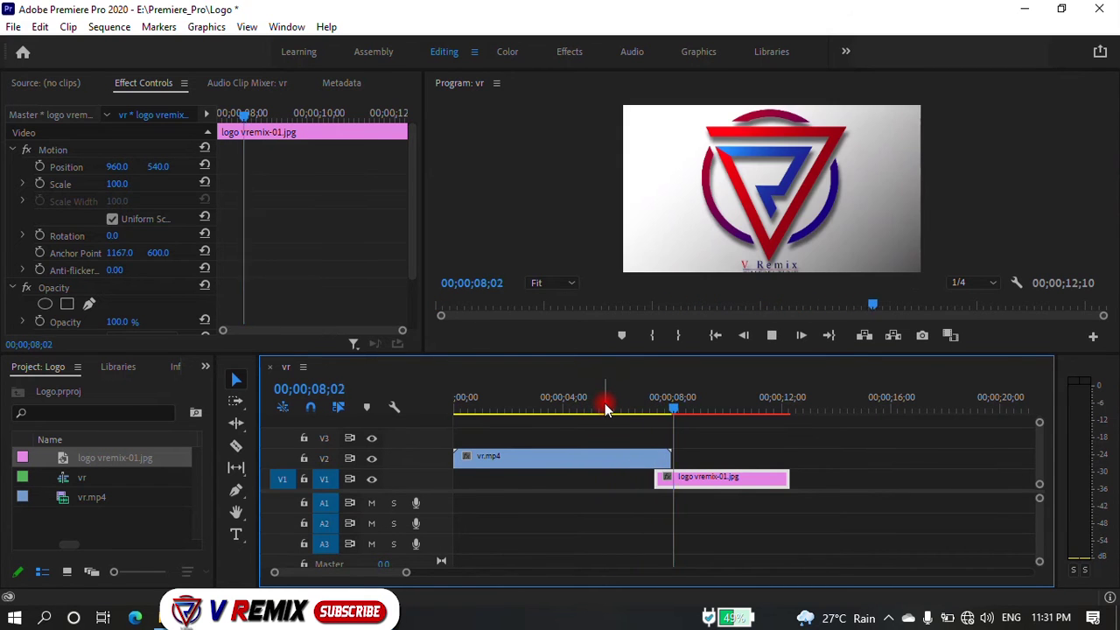
key("space")
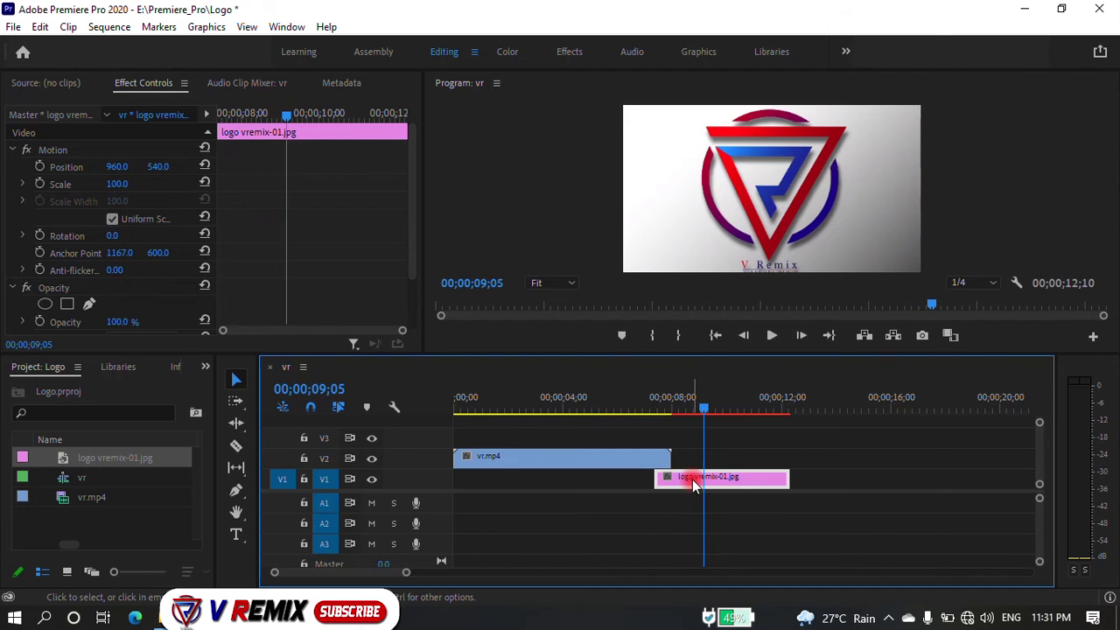
- Scale the logo clip to frame size and scrub the video-to-logo change near 00;00;07;16
right_click(694, 483)
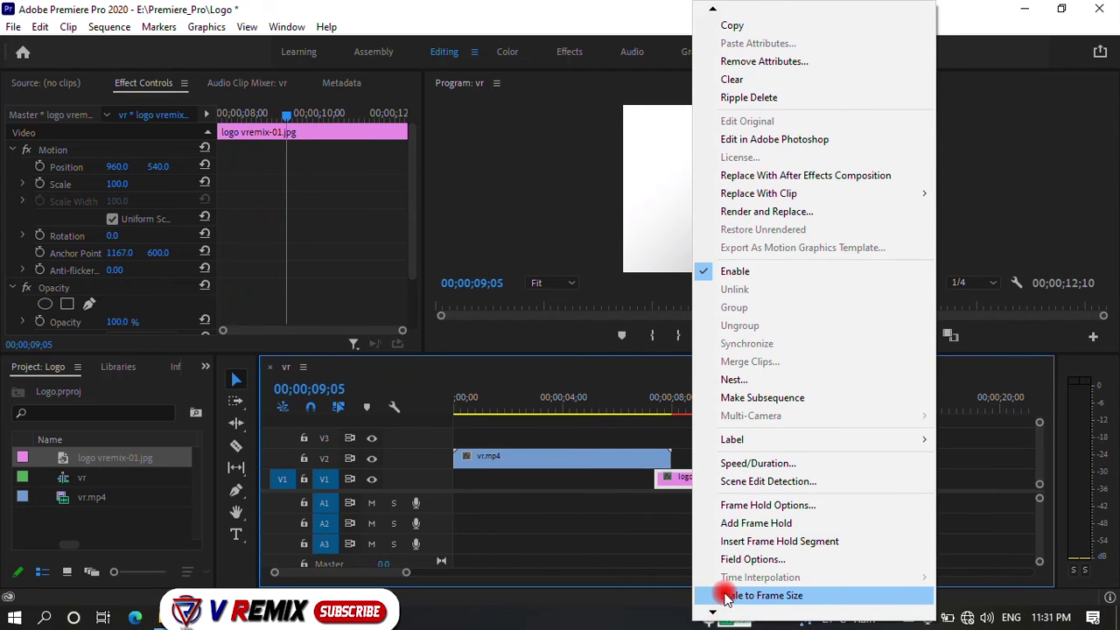
left_click(726, 595)
left_click(661, 409)
left_click_drag(663, 409, 675, 408)
left_click(704, 410)
- Fade vr.mp4's opacity from 100% at 00;00;07;16 to 0 at 00;00;07;27, then preview it
double_click(440, 456)
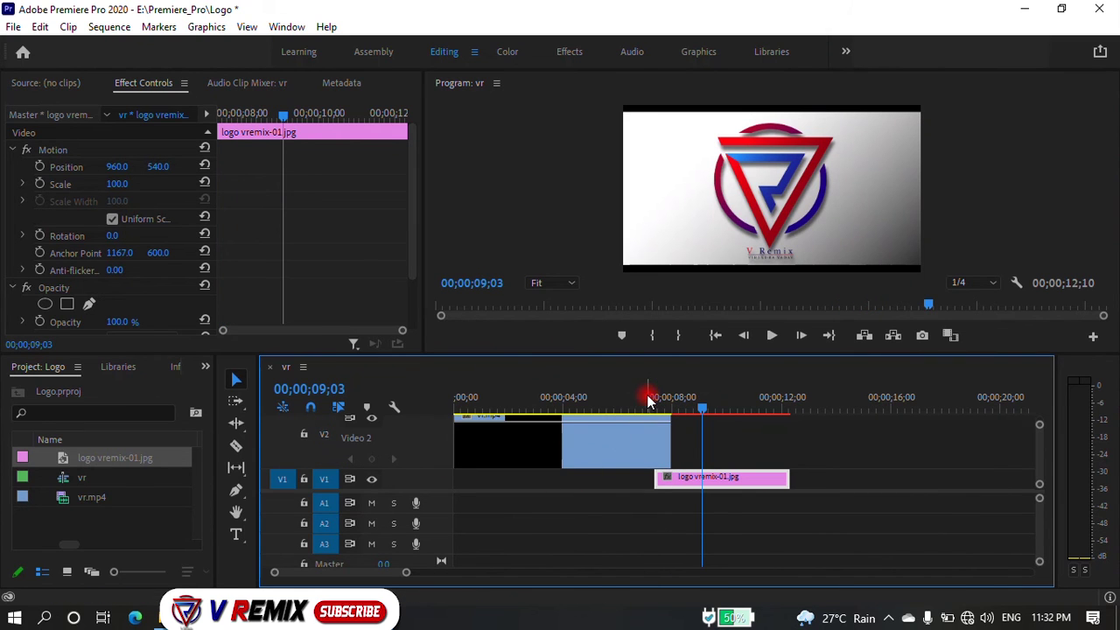
left_click_drag(648, 401, 659, 407)
key("=")
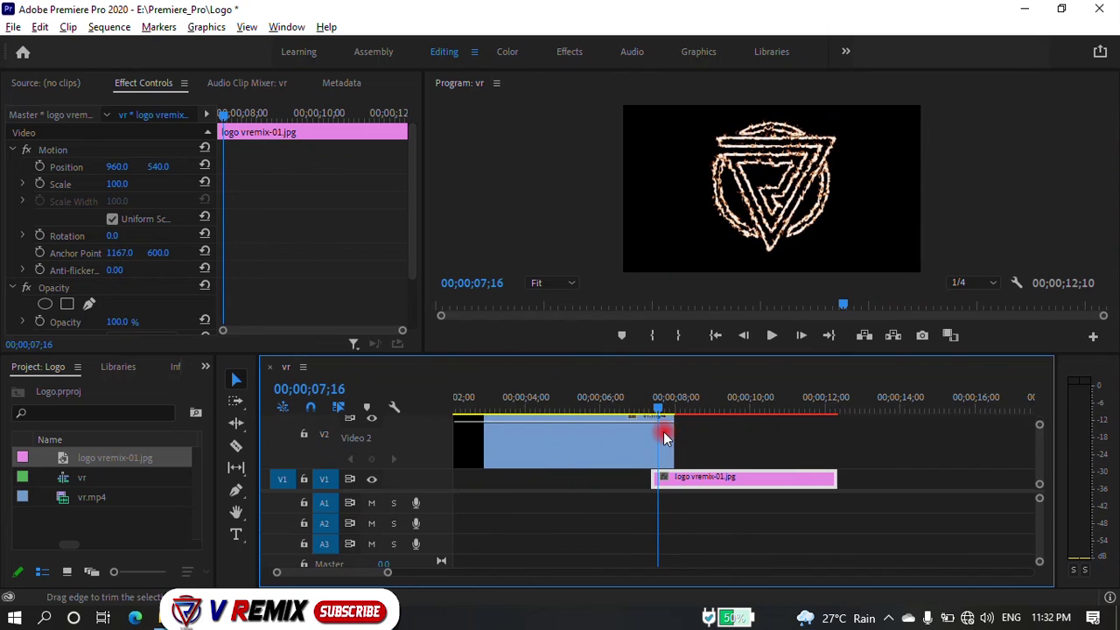
key("=")
left_click(653, 427)
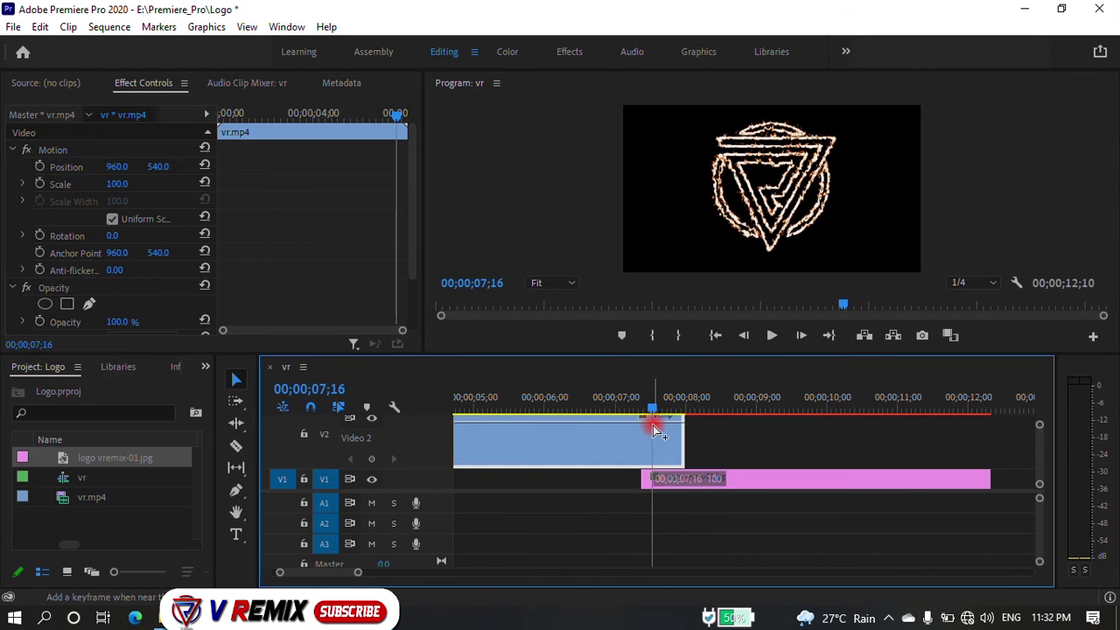
left_click_drag(681, 425, 681, 461)
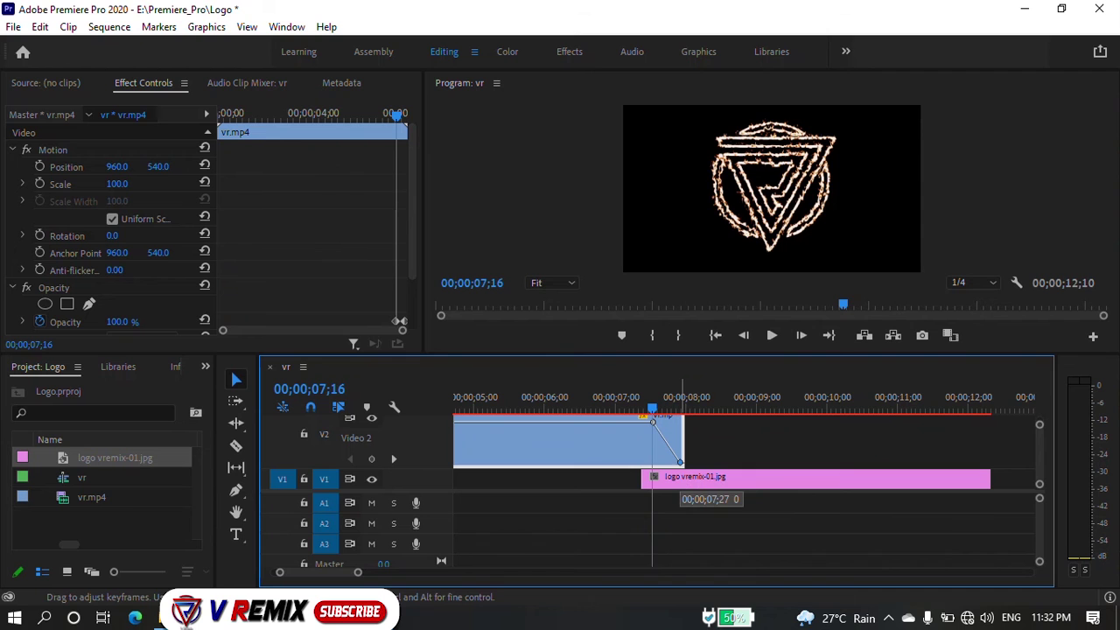
key("space")
left_click_drag(645, 395, 698, 401)
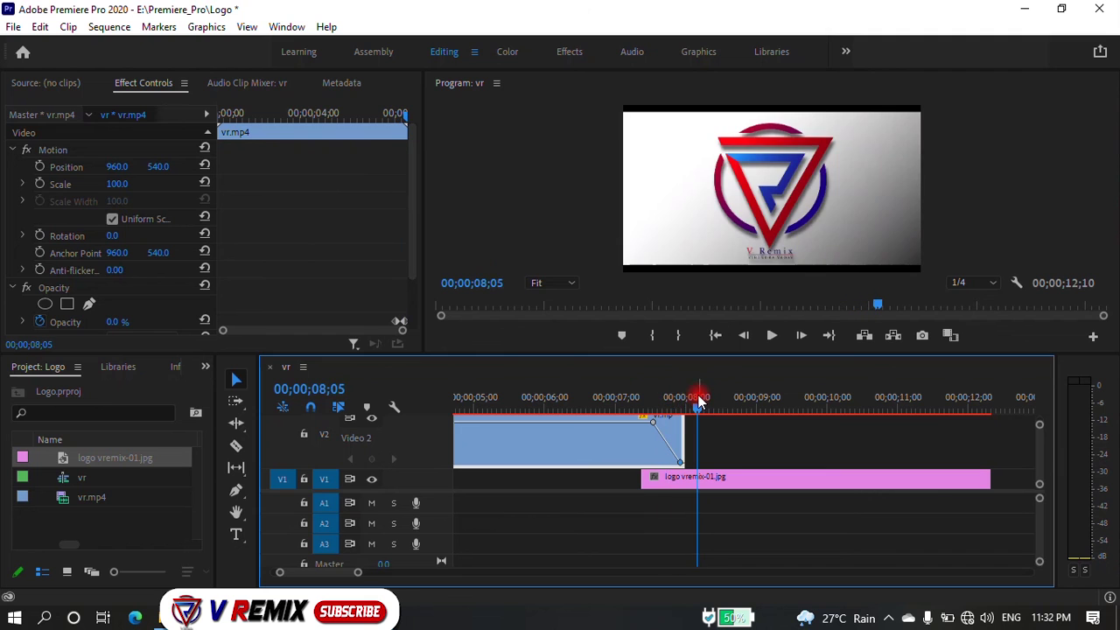
left_click_drag(631, 393, 693, 405)
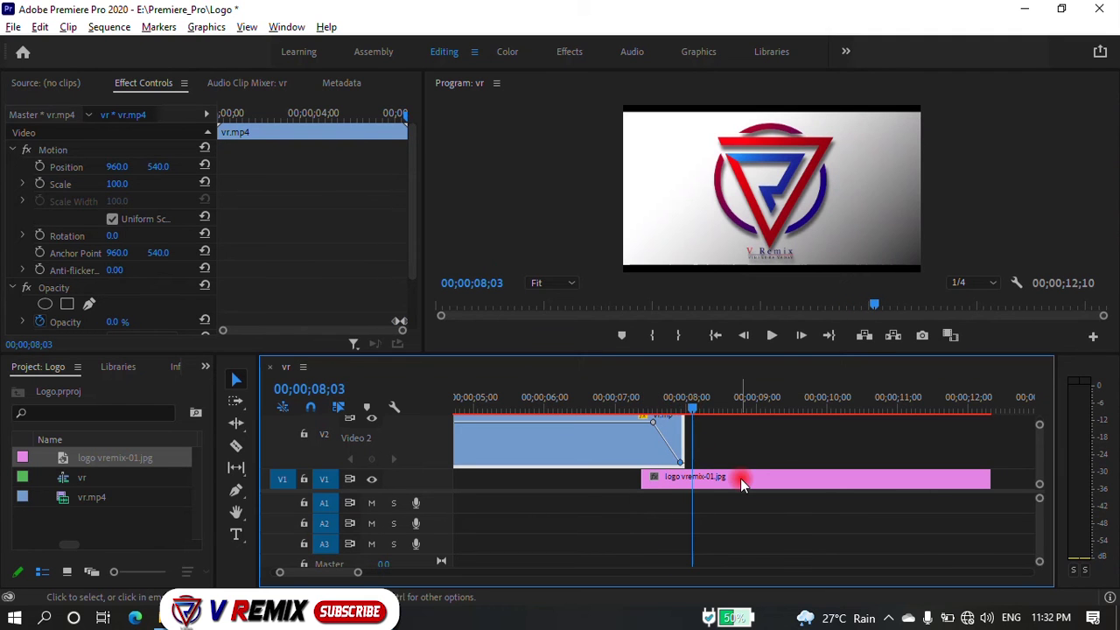
scroll(740, 478, "down", 2)
scroll(700, 463, "down", 2)
left_click_drag(550, 405, 445, 417)
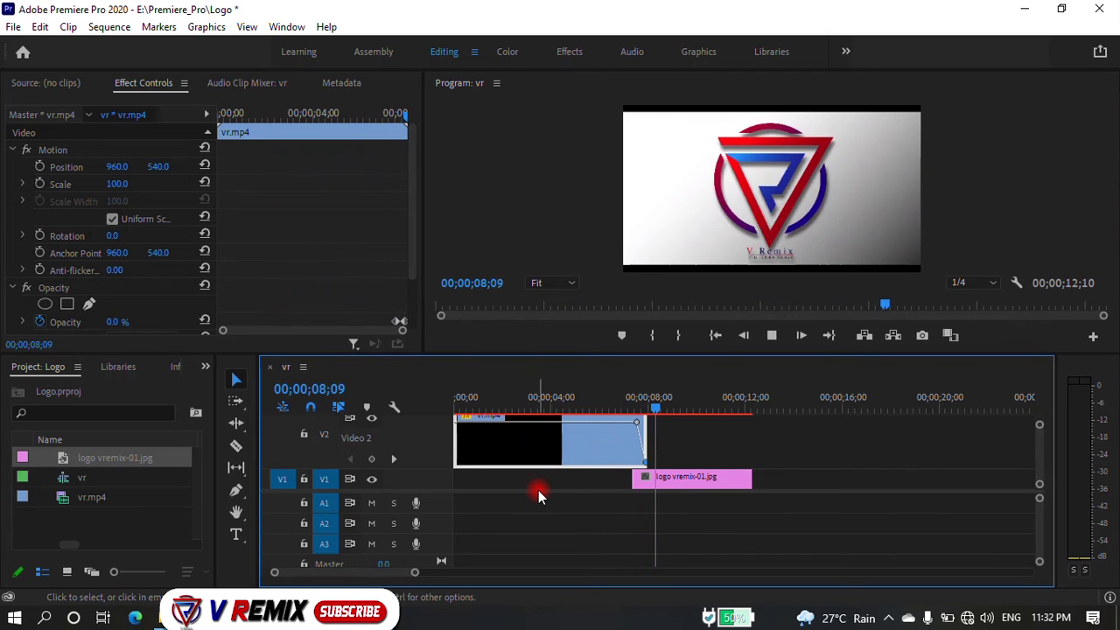
key("space")
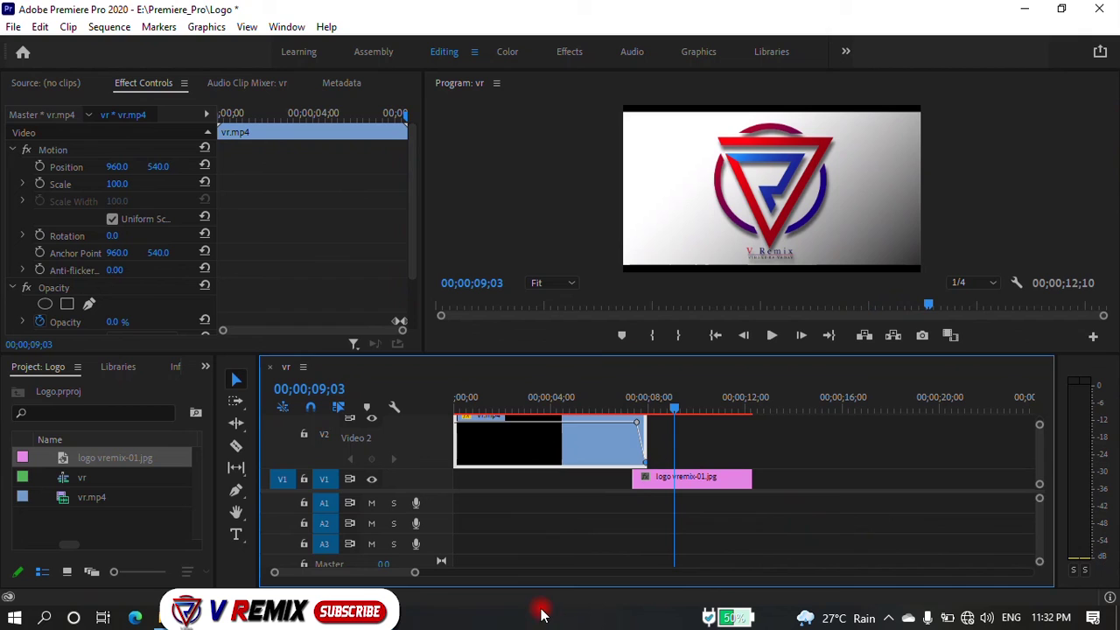
left_click(552, 603)
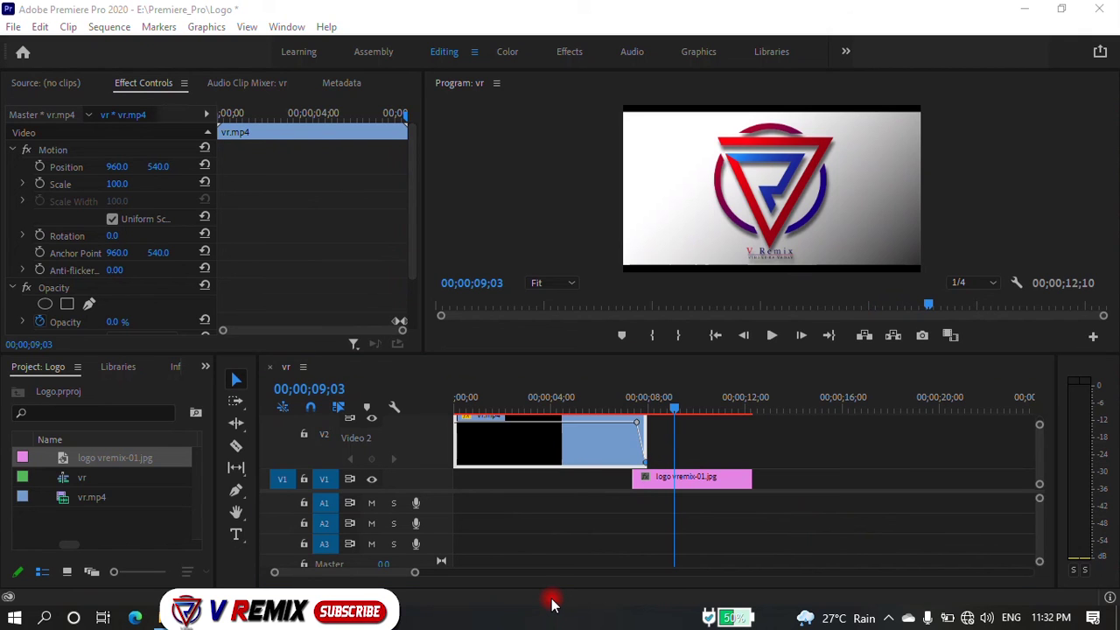